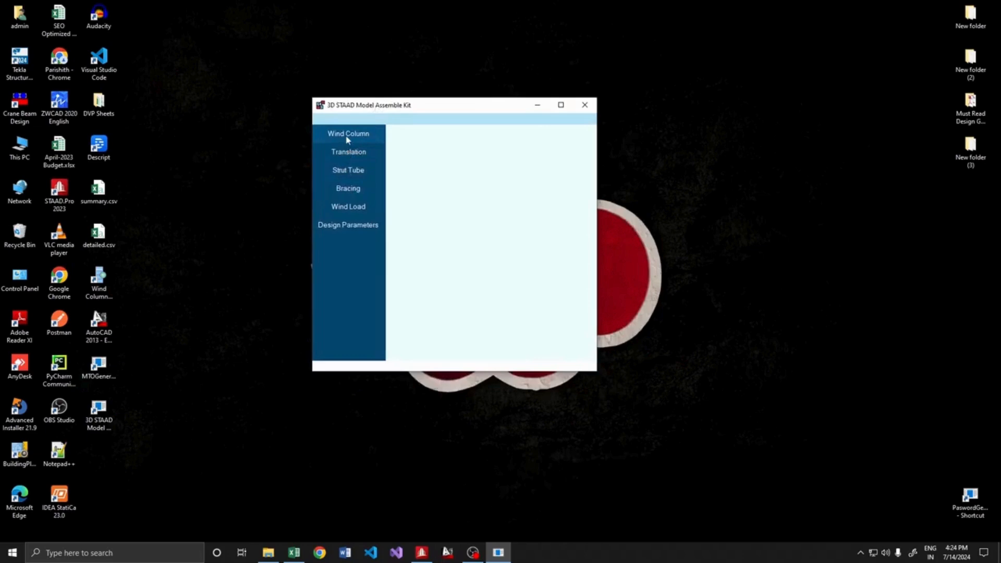
Review the kit's Wind Column, Translation, Strut Tube, Bracing, Wind Load and Design Parameters input pages
left_click(347, 137)
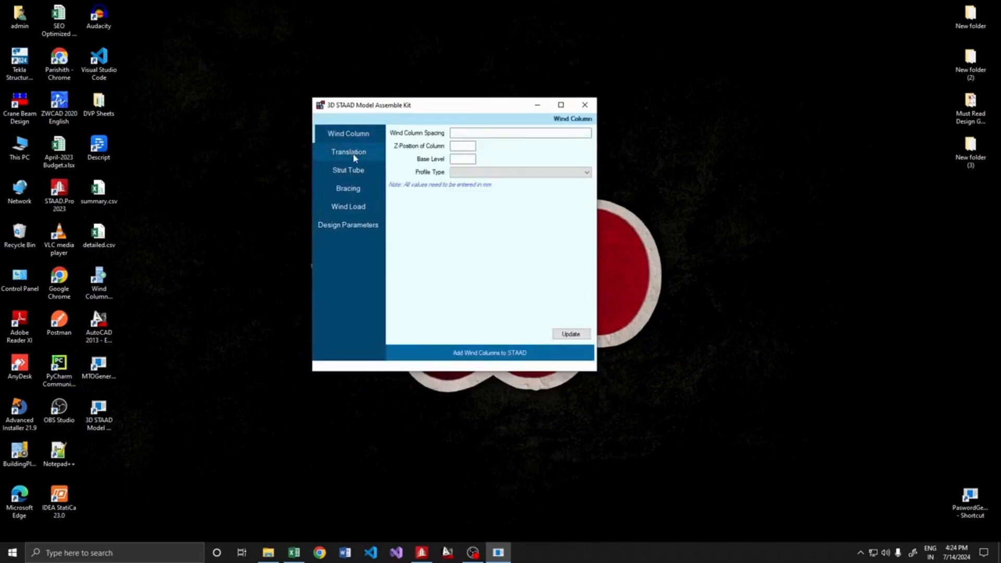
left_click(353, 156)
left_click(349, 172)
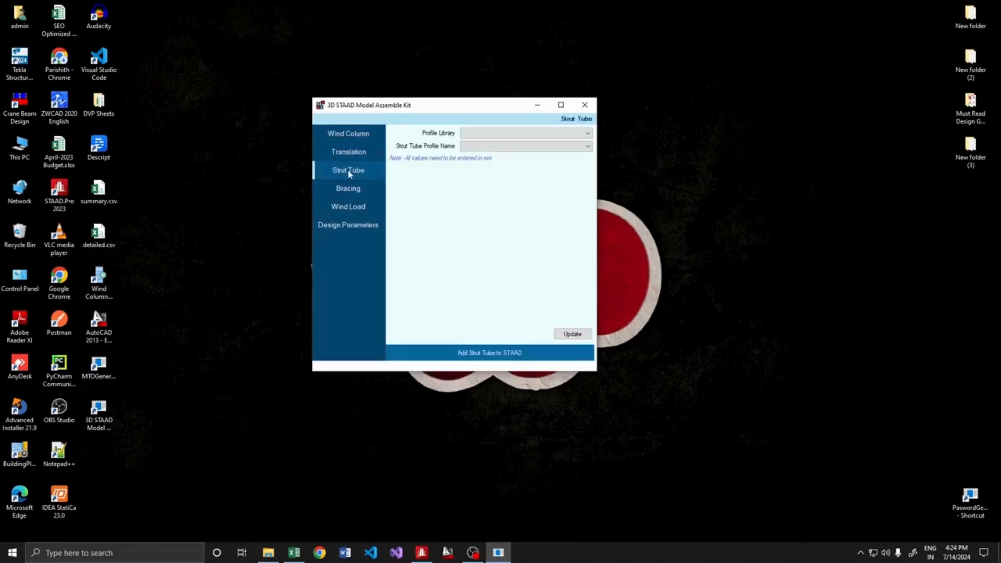
left_click(353, 189)
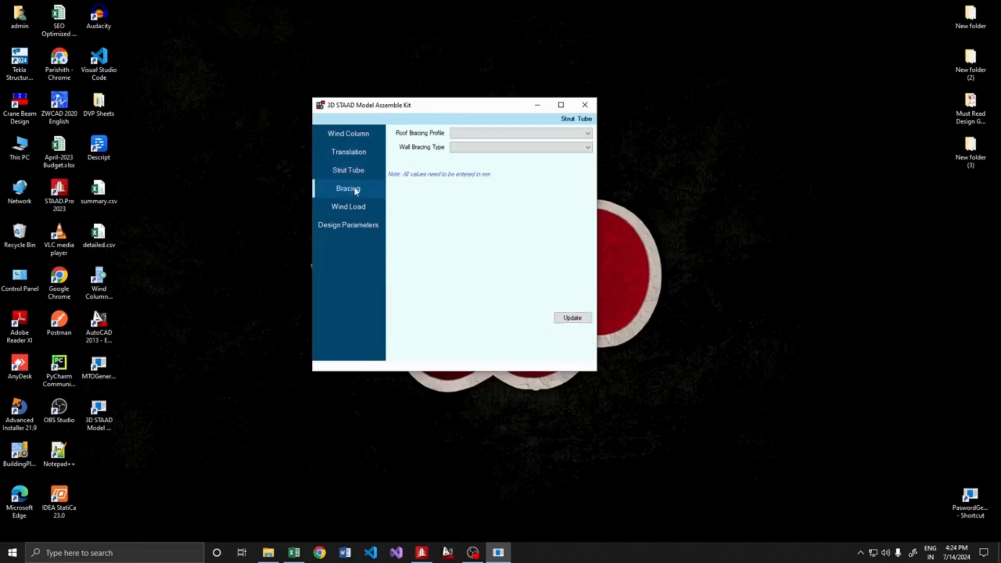
left_click(354, 207)
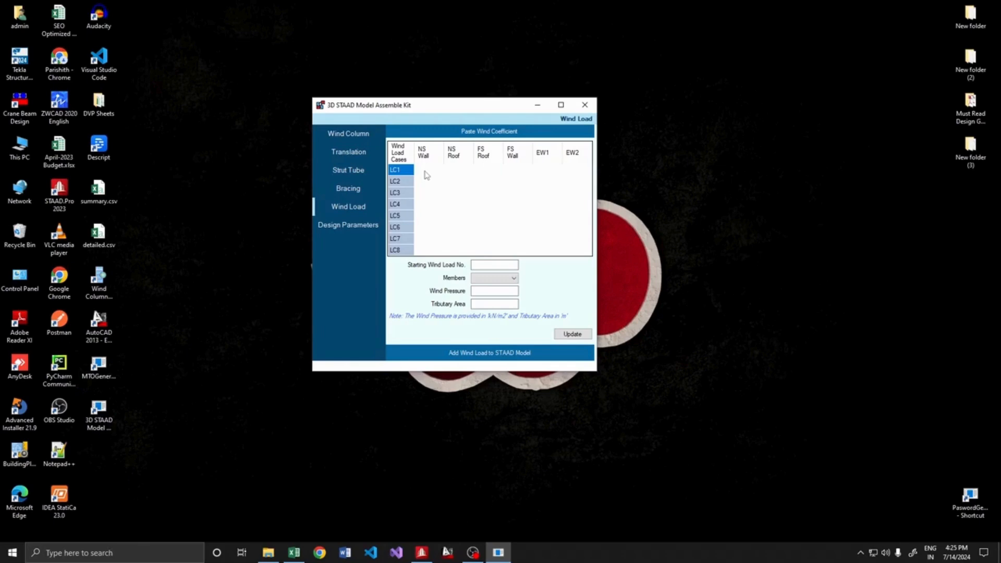
left_click(329, 229)
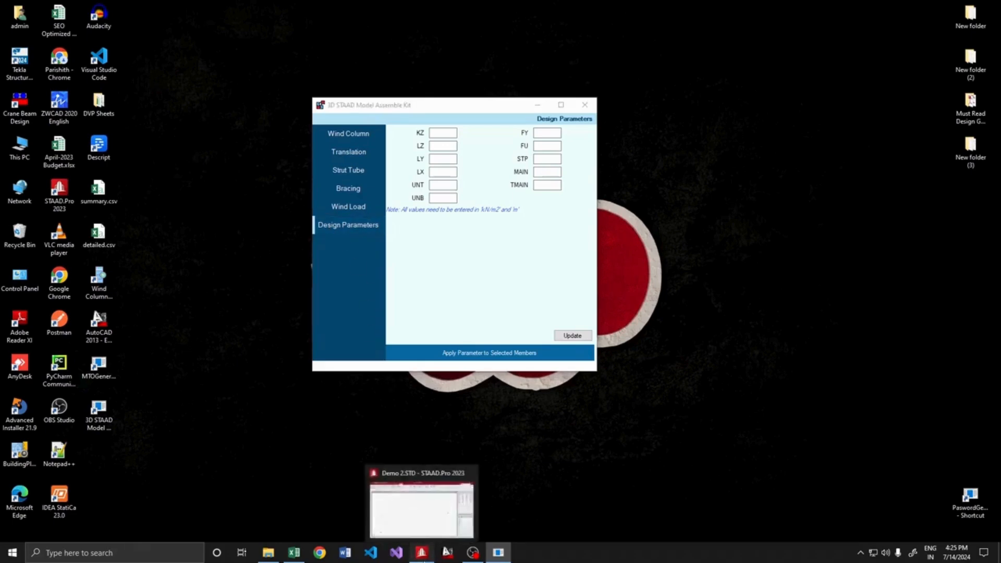
Switch to the Demo 2.STD model in STAAD.Pro and place the 3D STAAD Model Assemble Kit window beside the frame
left_click(422, 553)
left_click(498, 552)
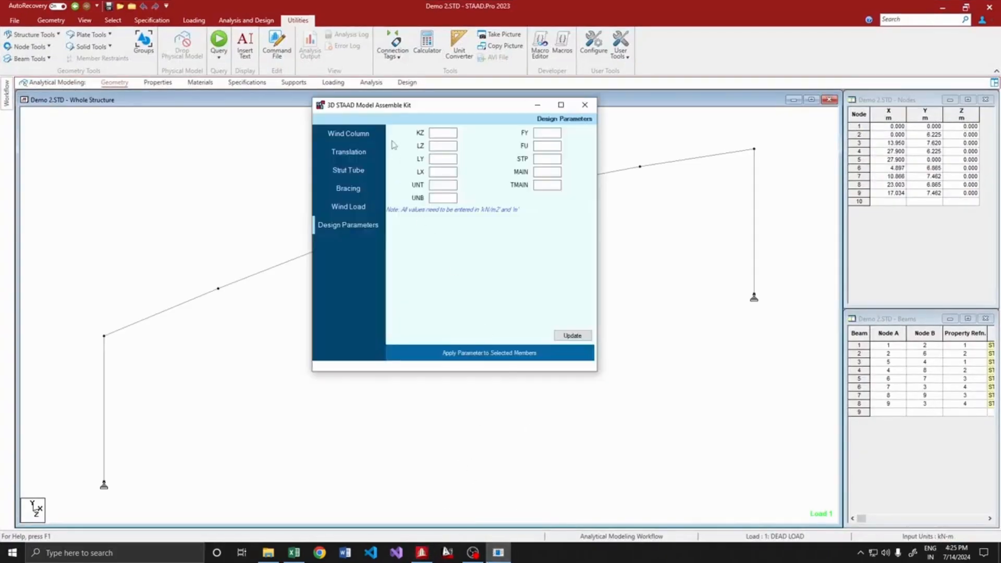
left_click_drag(394, 110, 632, 187)
scroll(302, 239, "down", 5)
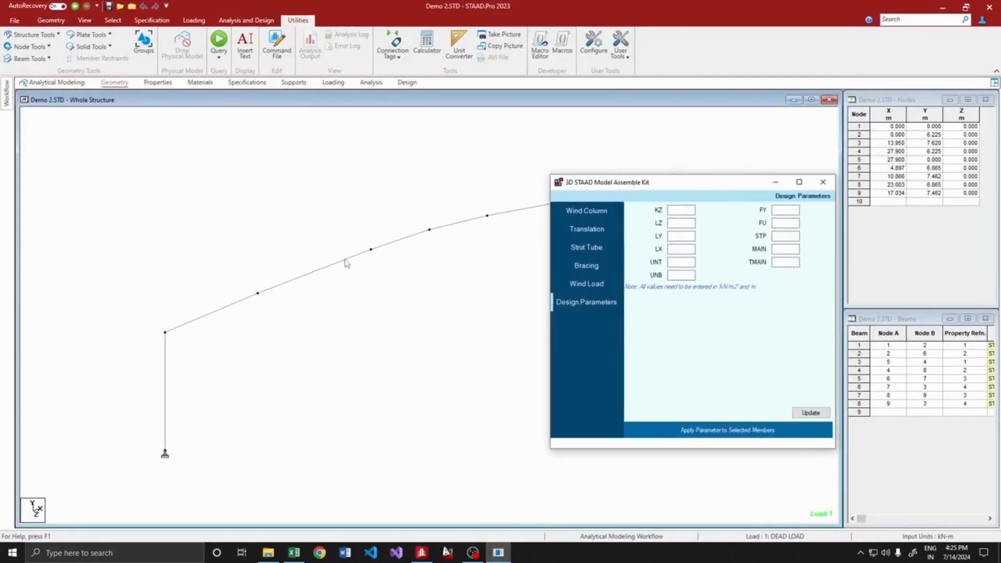
middle_click_drag(347, 261, 277, 242)
left_click(498, 553)
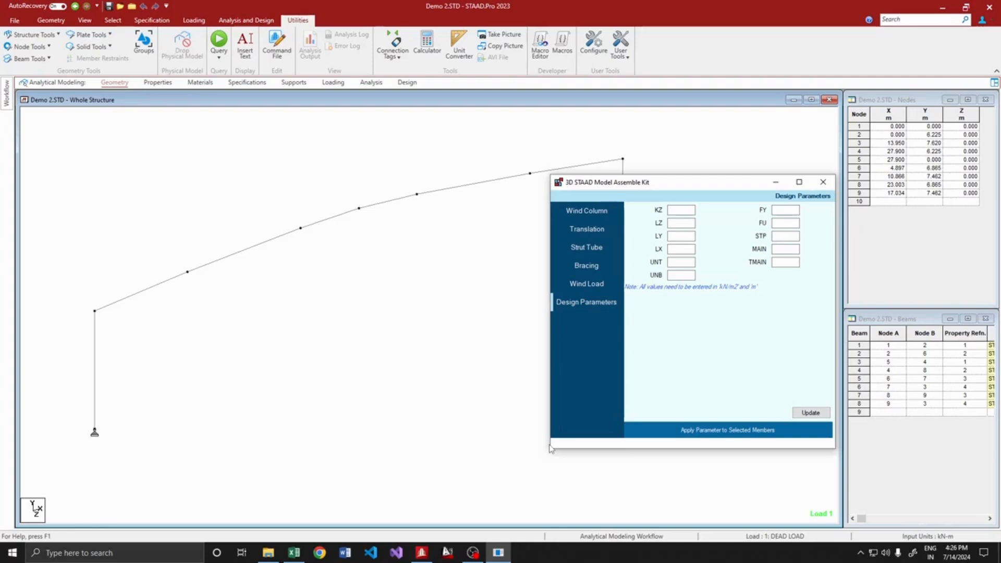
left_click_drag(584, 184, 602, 205)
scroll(348, 308, "down", 2)
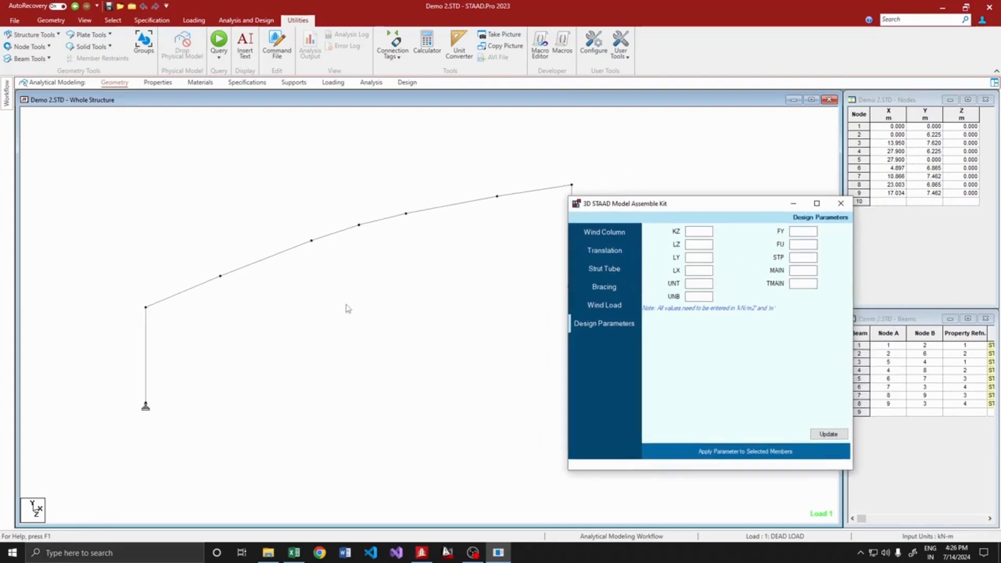
middle_click_drag(358, 321, 320, 312)
left_click(496, 551)
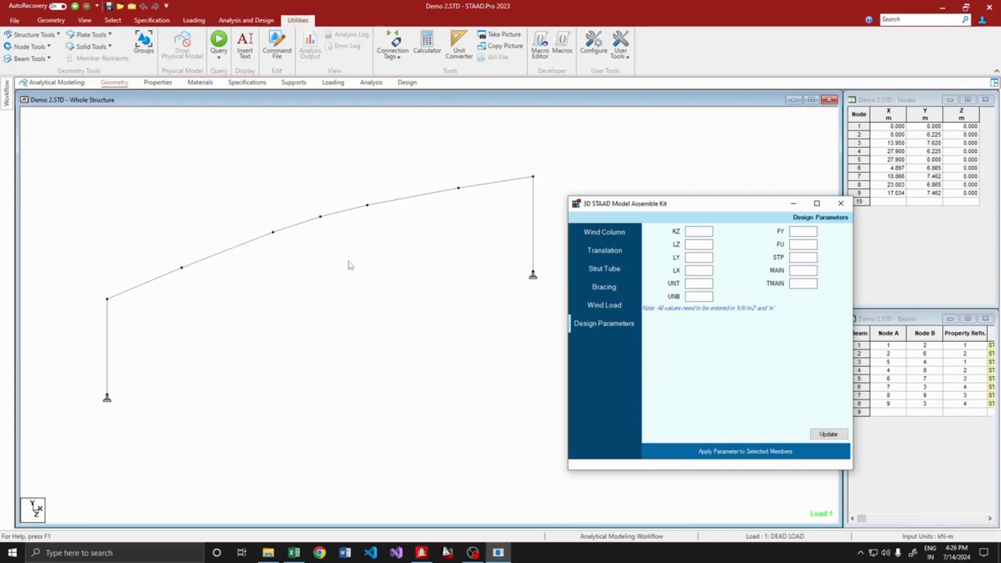
Define the wind columns with spacing 3@6975, Z-position 0, base level -500 mm and profile type Built-Up Straight
left_click(590, 236)
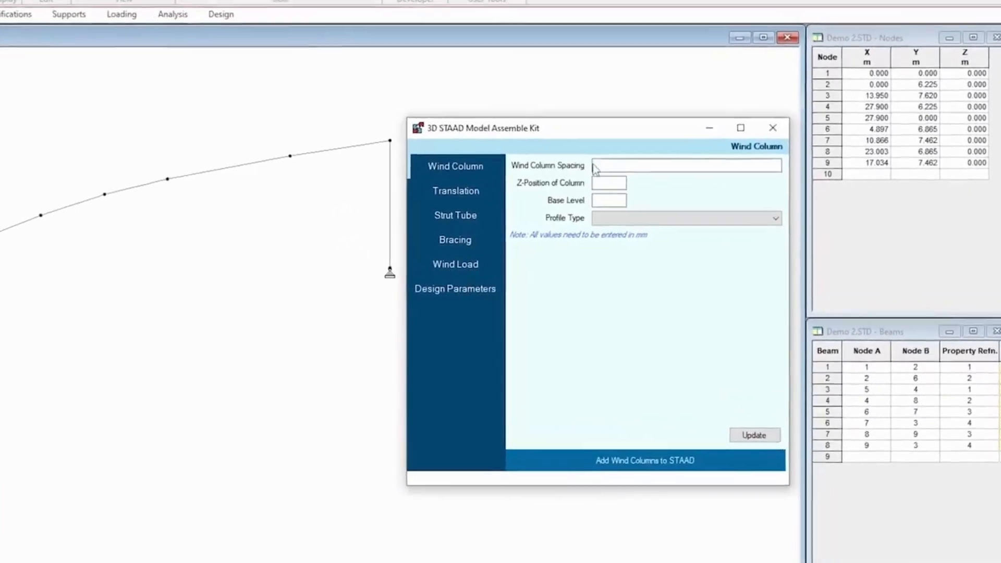
left_click(594, 166)
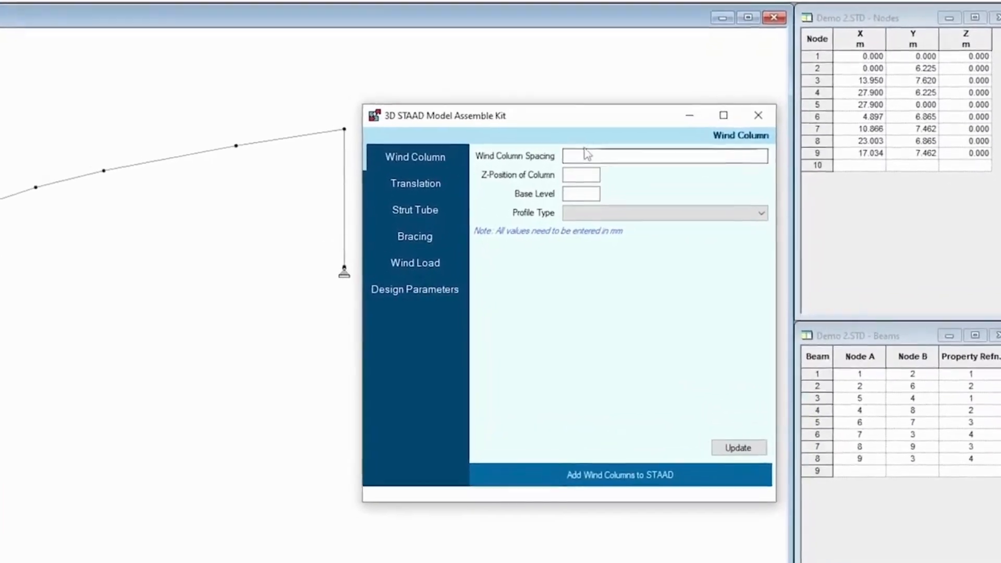
type("6")
type("00")
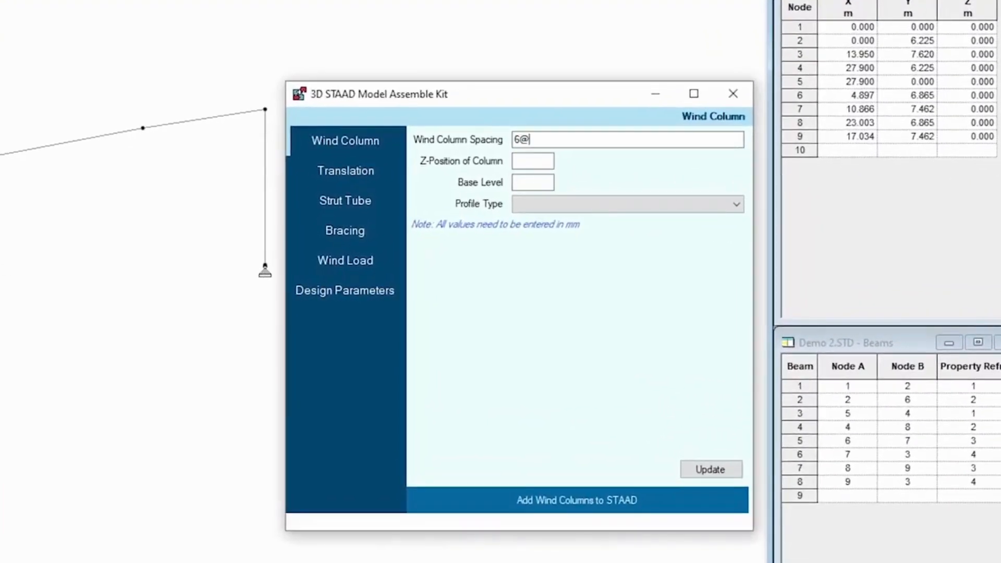
key("BackSpace")
key("BackSpace")
key("BackSpace")
type("3@6975")
key("Tab")
type("0")
left_click(548, 183)
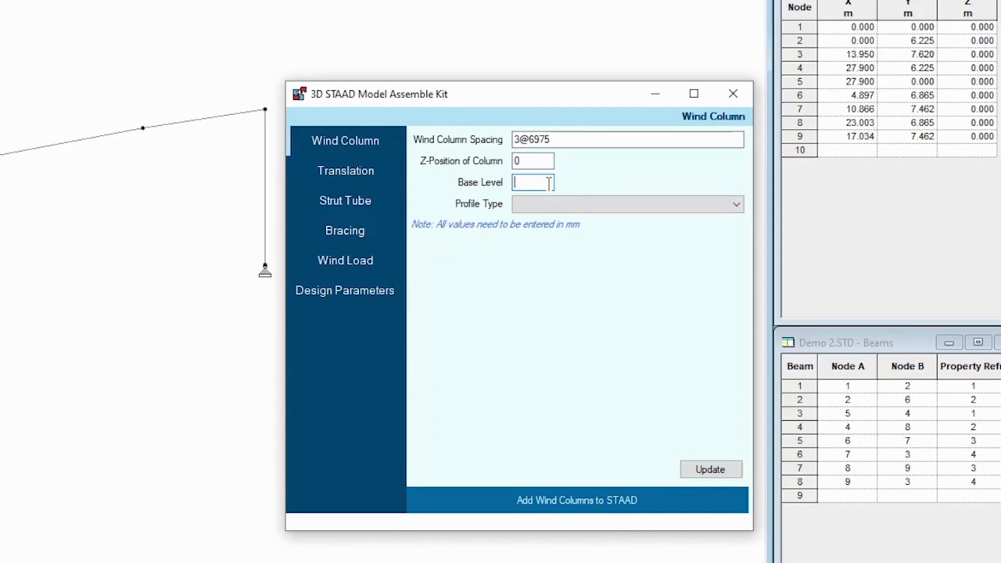
type("-500")
left_click(561, 204)
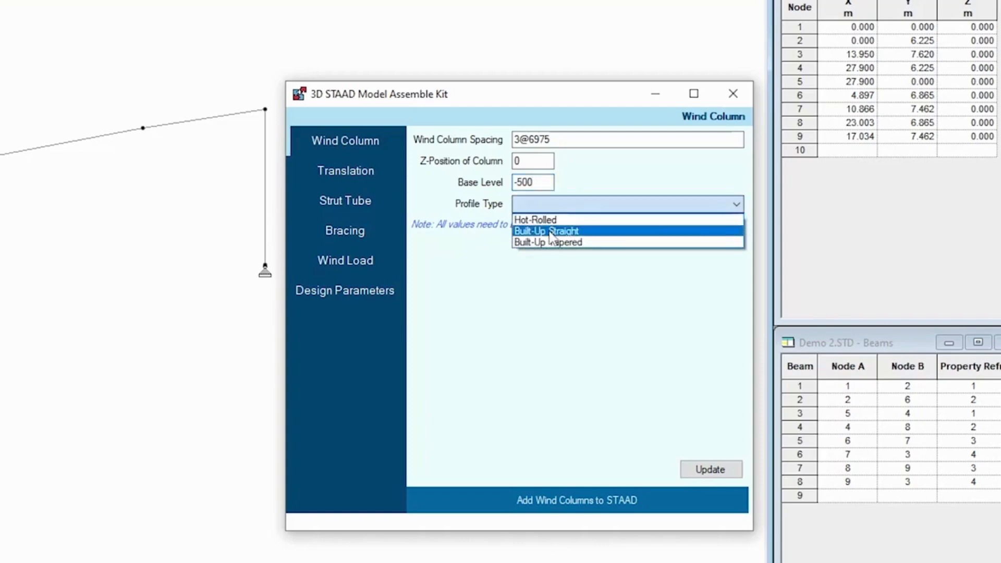
left_click(550, 231)
Preview the Hot-Rolled profile type with the Jindal library and the Built-Up Tapered type, and return to Built-Up Straight
left_click(550, 204)
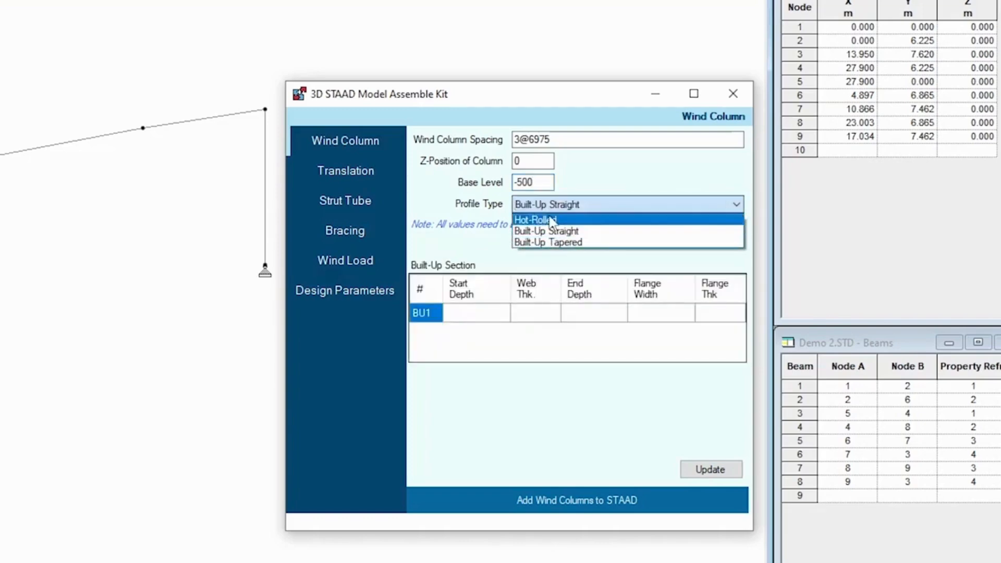
left_click(551, 219)
left_click(549, 243)
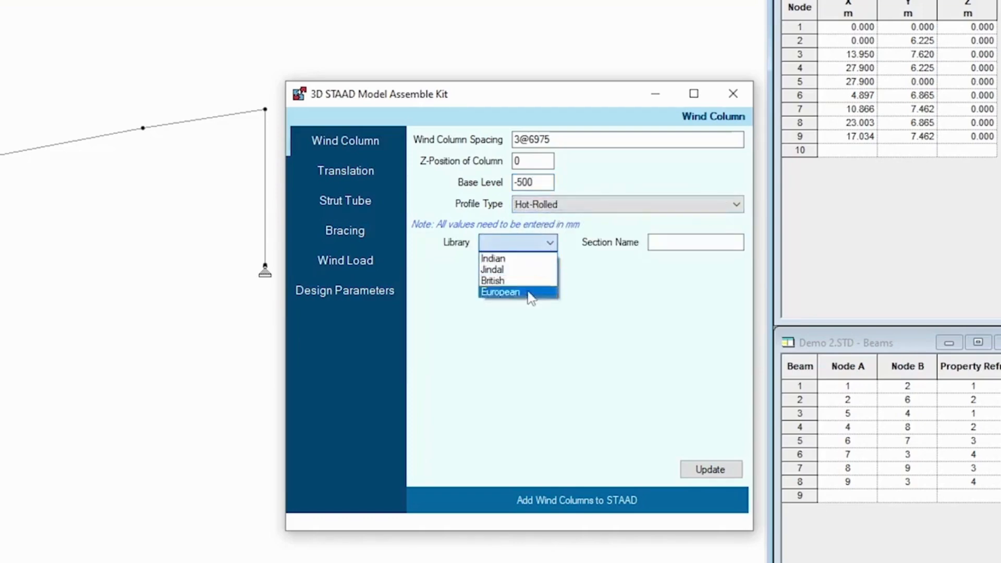
left_click(535, 270)
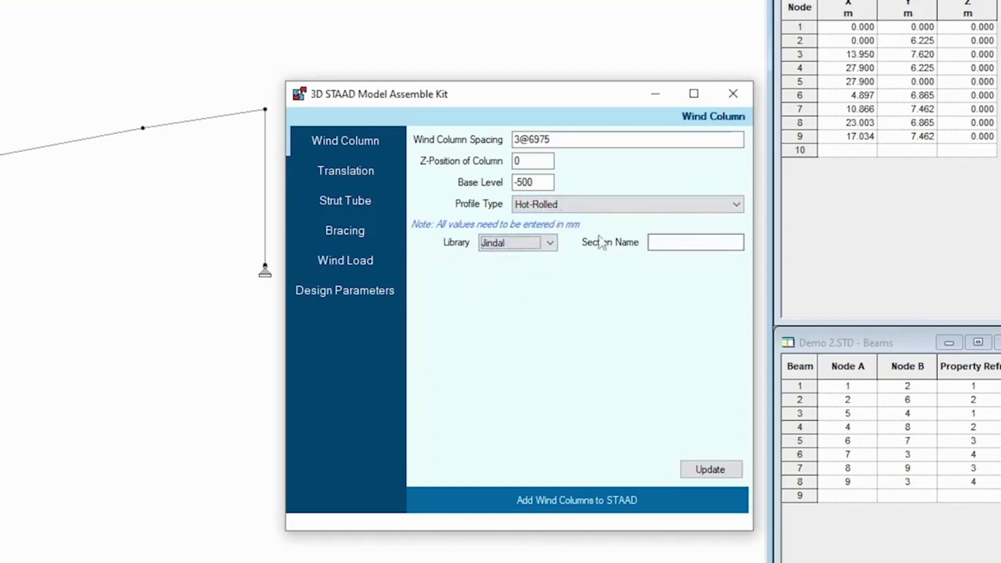
left_click(564, 207)
left_click(562, 229)
left_click(573, 205)
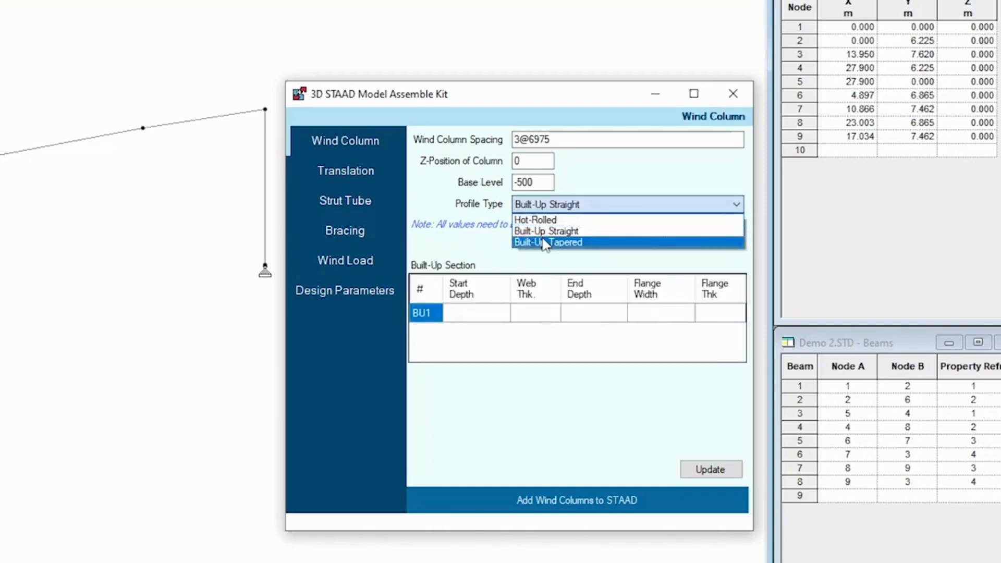
left_click(574, 241)
left_click(565, 205)
left_click(558, 229)
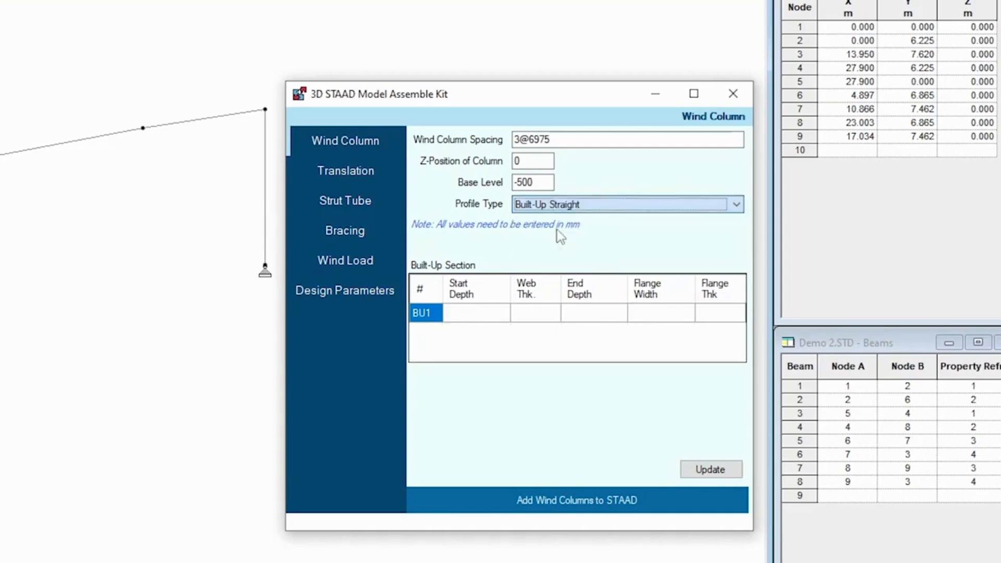
Fill in built-up section BU1 with start depth 262, web thickness 5, end depth 262, flange width 150 and flange thickness 6 mm
left_click(492, 314)
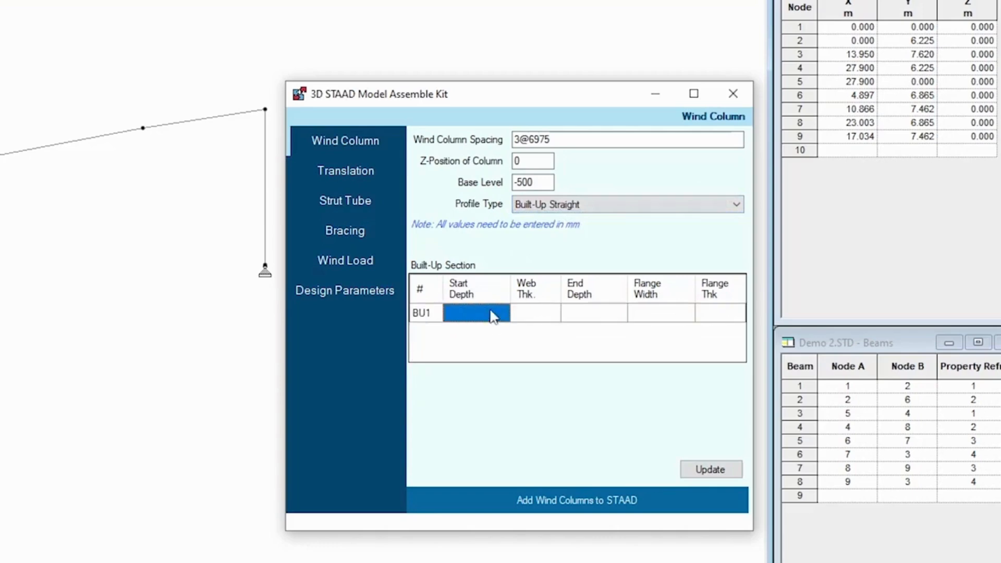
type("262")
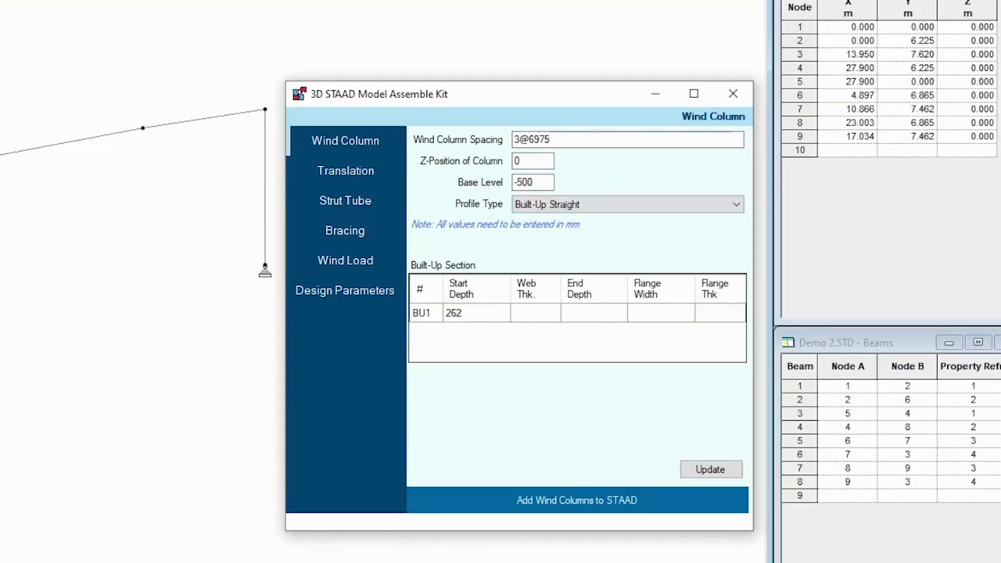
key("Tab")
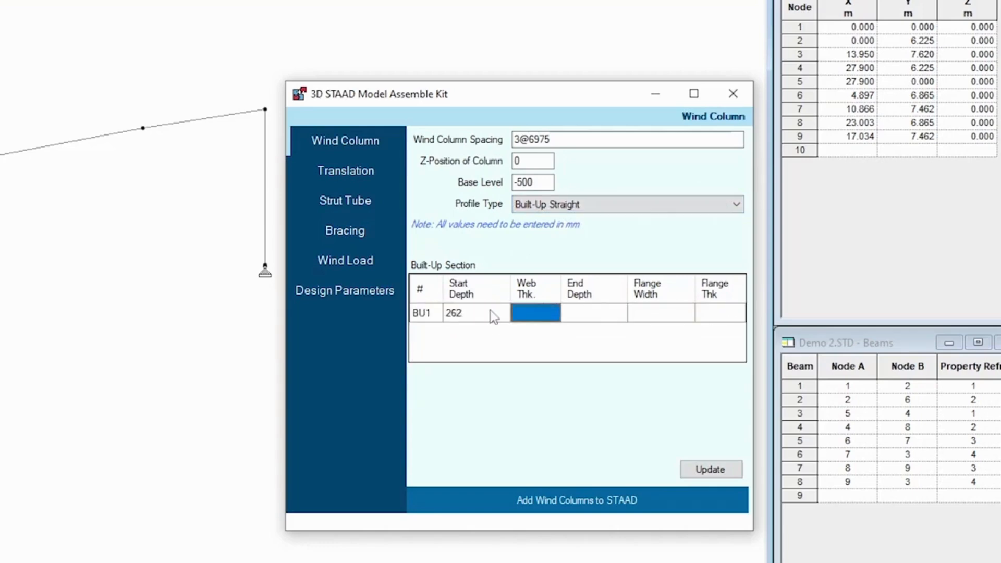
type("5")
key("Tab")
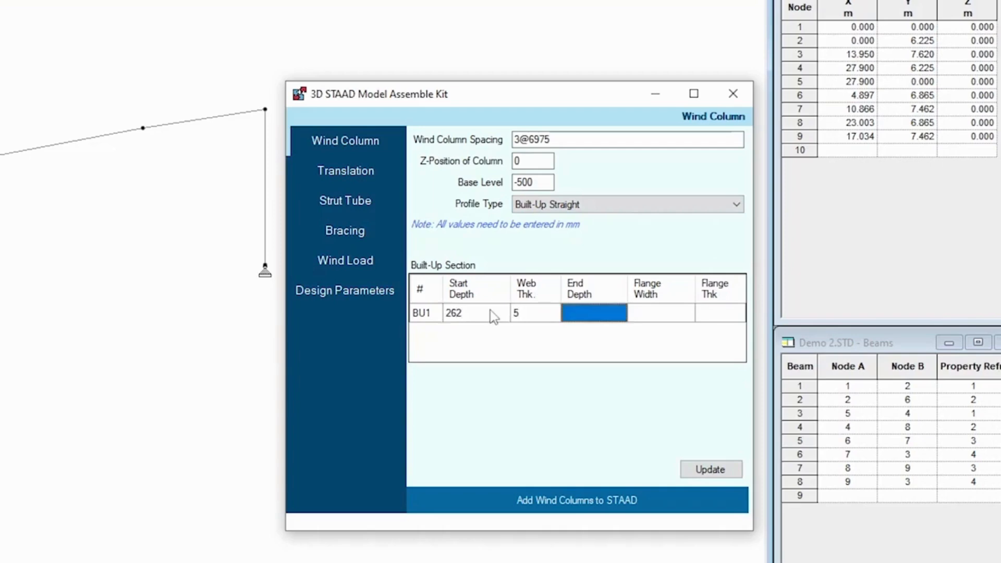
type("262")
key("Tab")
type("150")
key("Tab")
type("6")
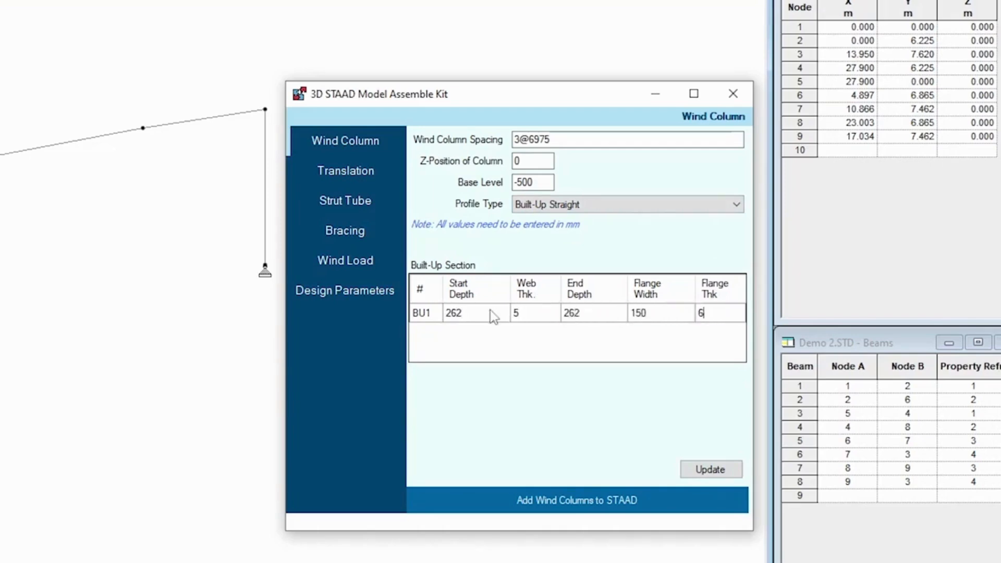
key("Tab")
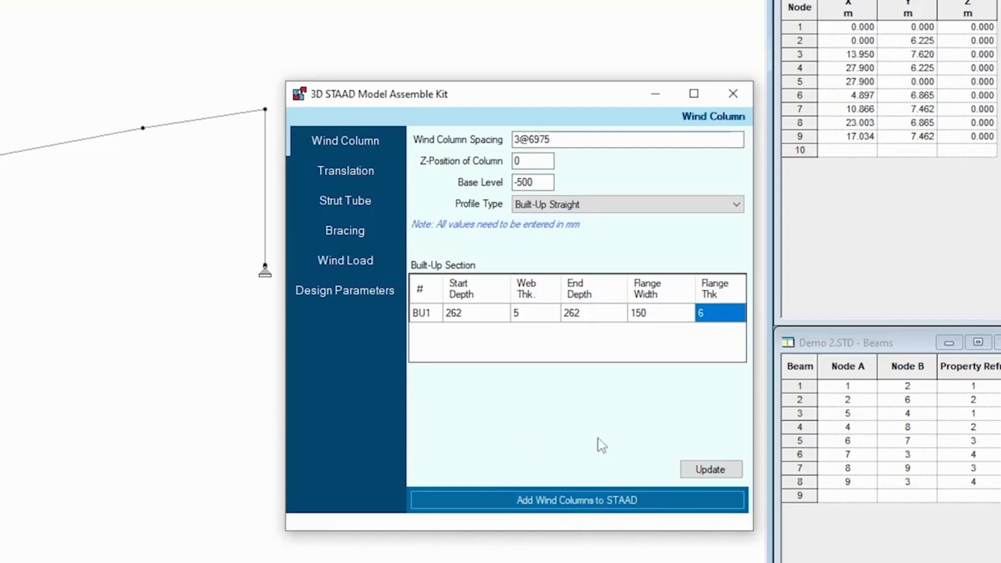
left_click(362, 173)
left_click(351, 230)
left_click(352, 259)
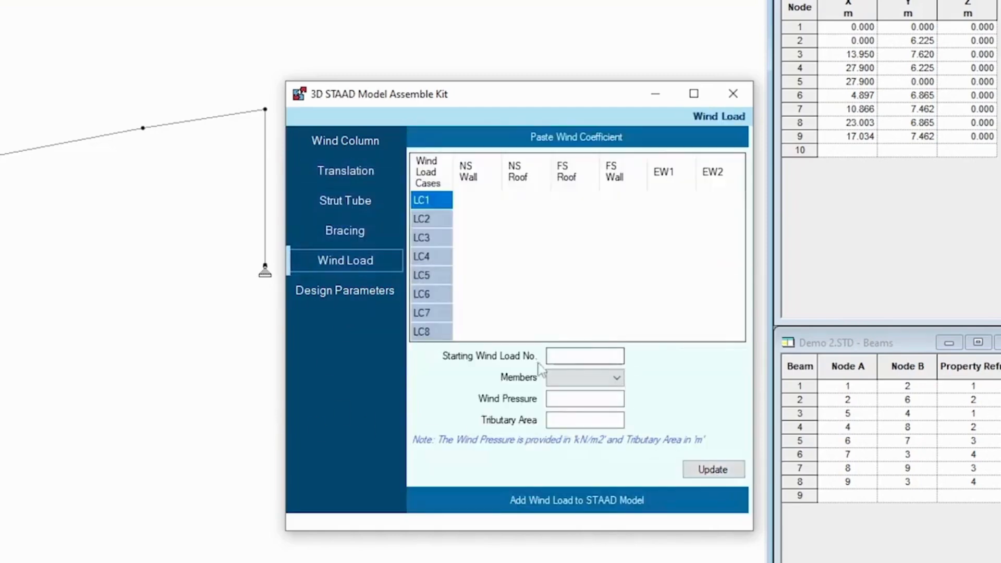
left_click(341, 148)
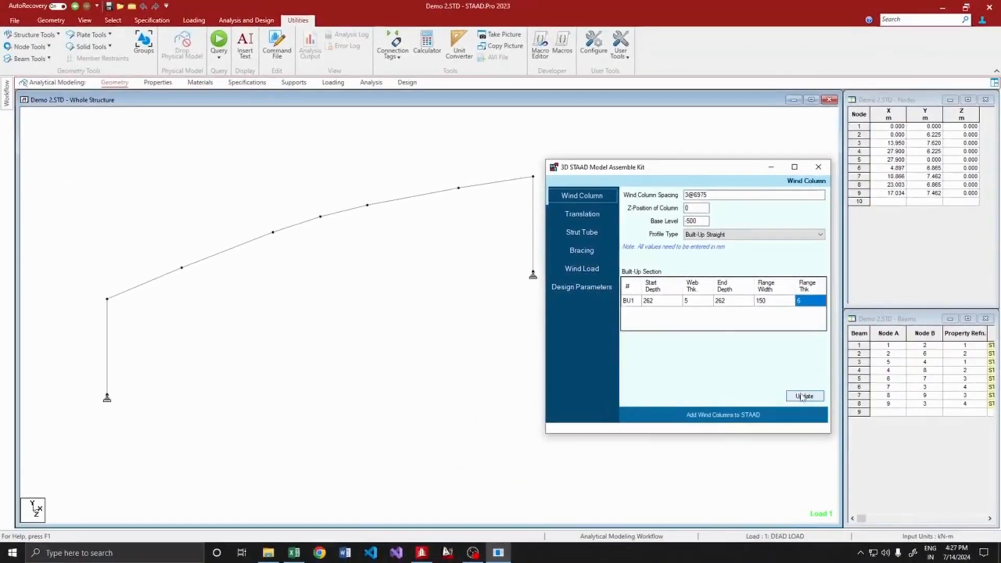
Update the wind column inputs and add the wind columns to the STAAD model
left_click(793, 405)
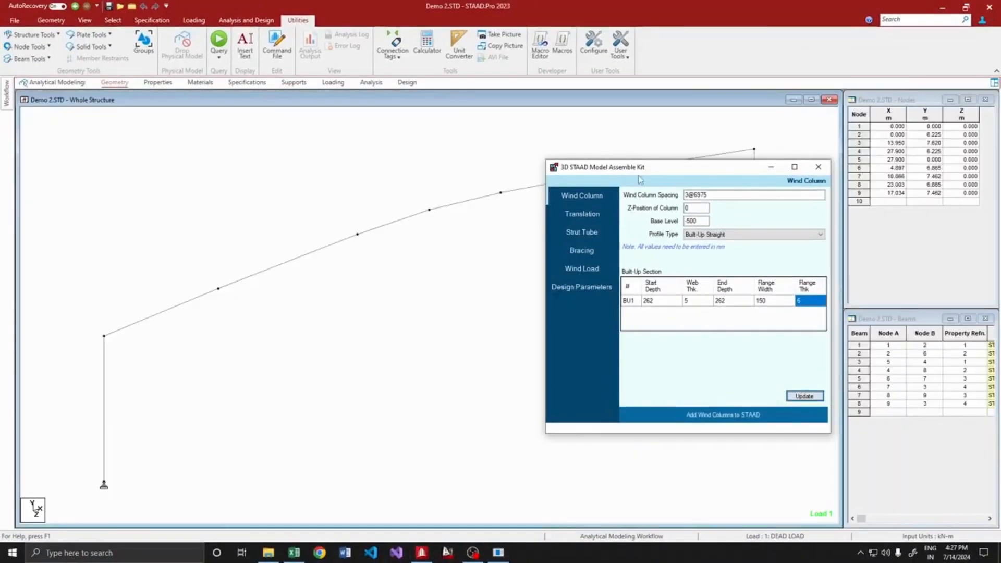
left_click_drag(636, 170, 664, 142)
left_click(732, 387)
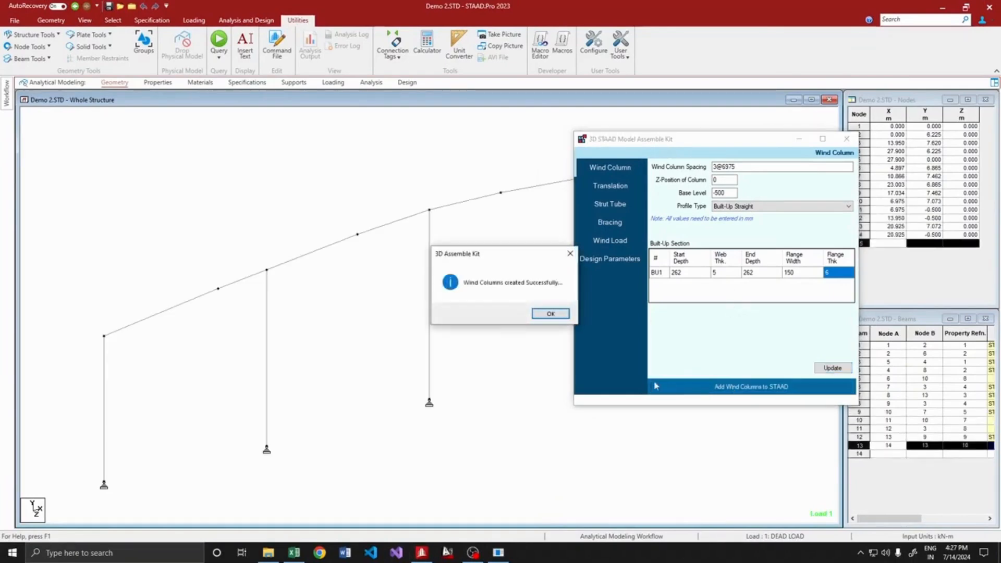
left_click(552, 315)
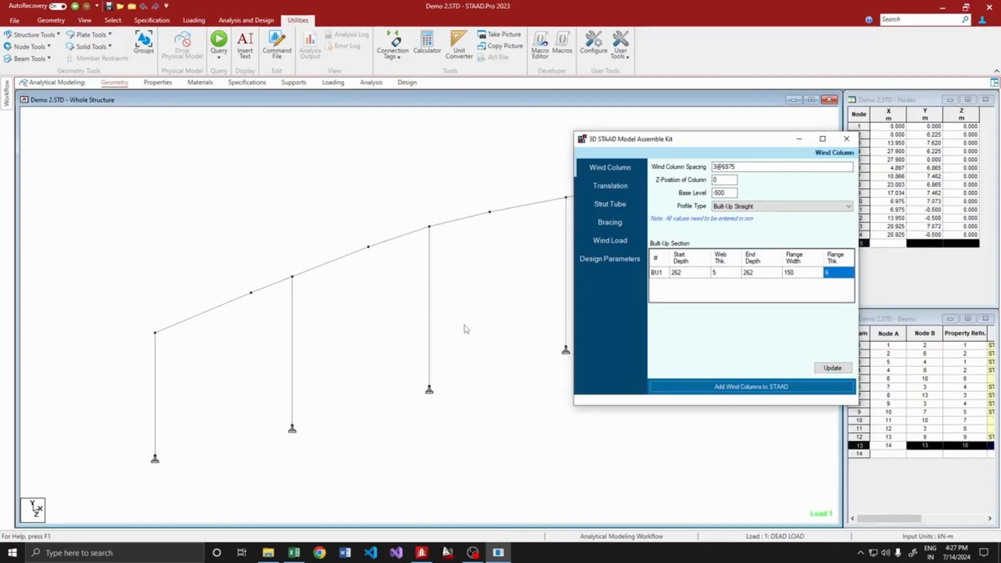
Set the frame translation bay spacing to 7500 5@8000 7500 and update the input
left_click(497, 552)
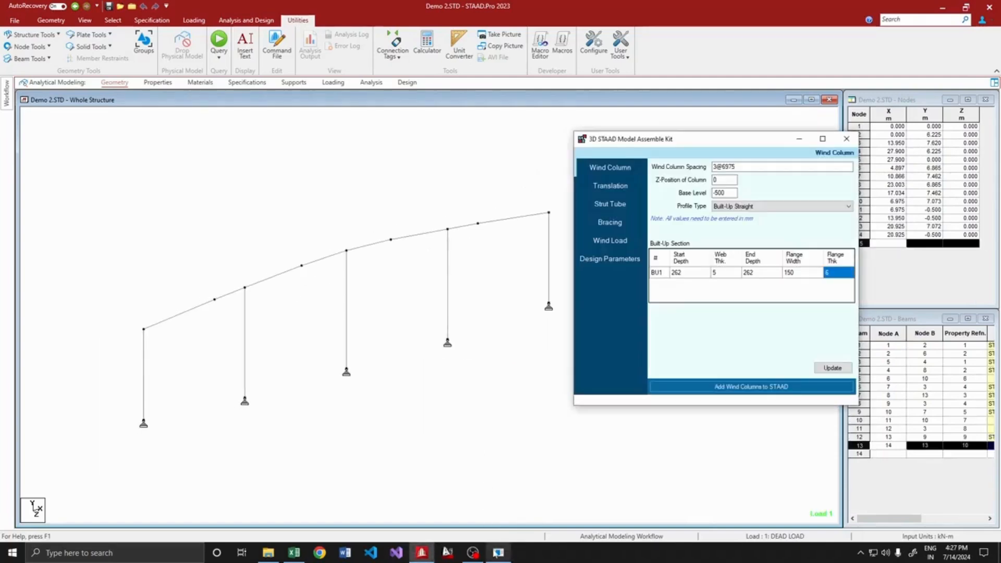
left_click(611, 187)
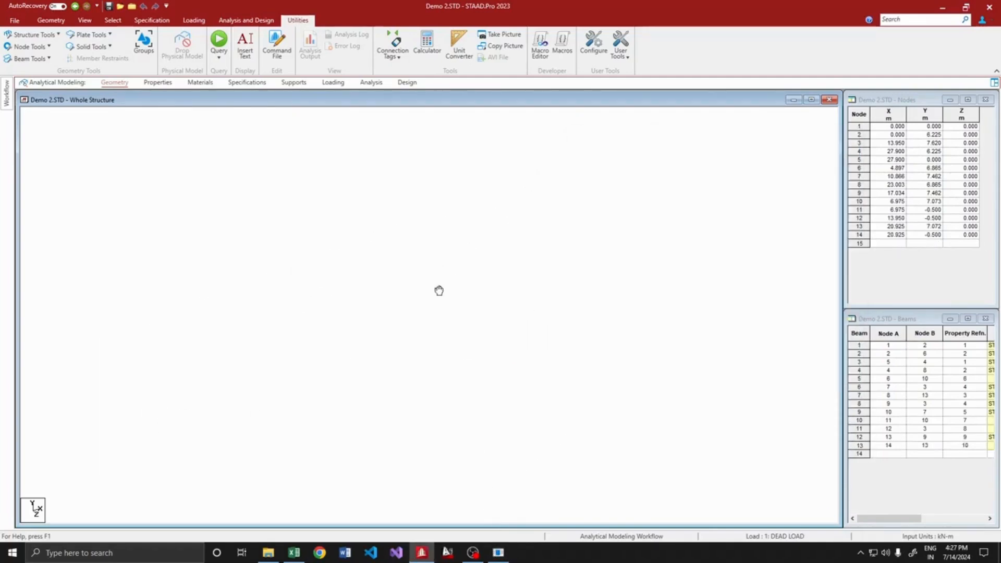
left_click(498, 552)
left_click(699, 168)
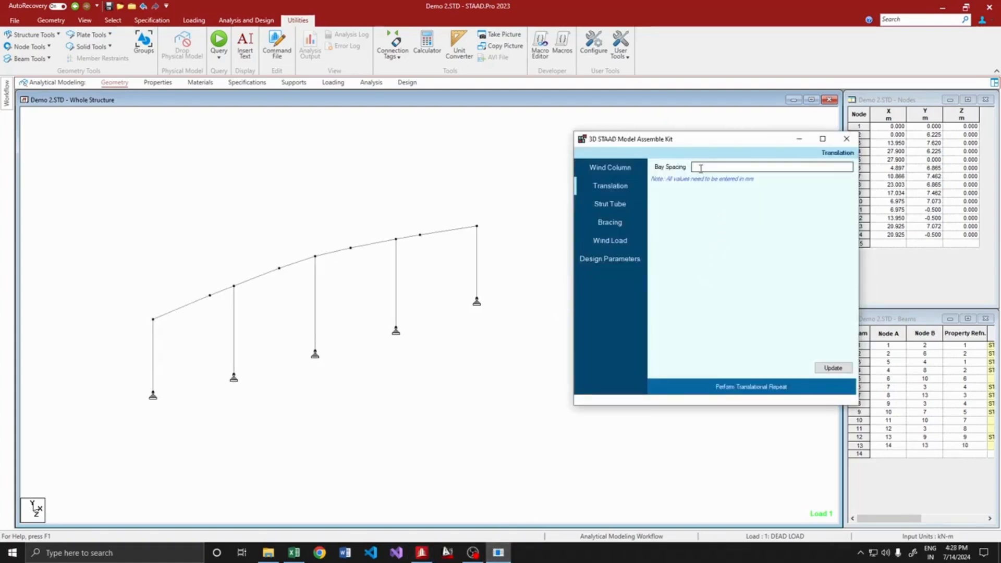
type("7500")
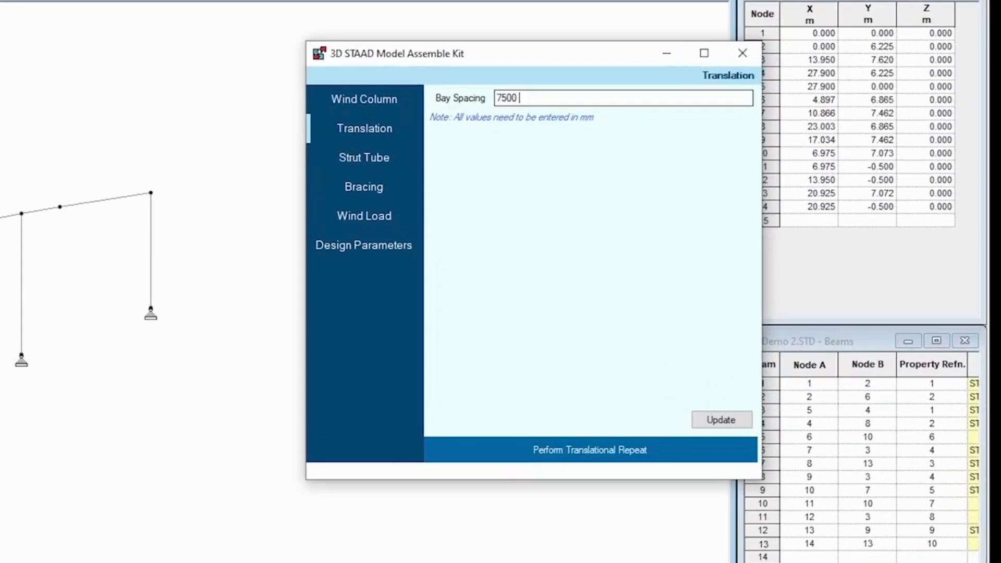
type(" 5@8000 7500")
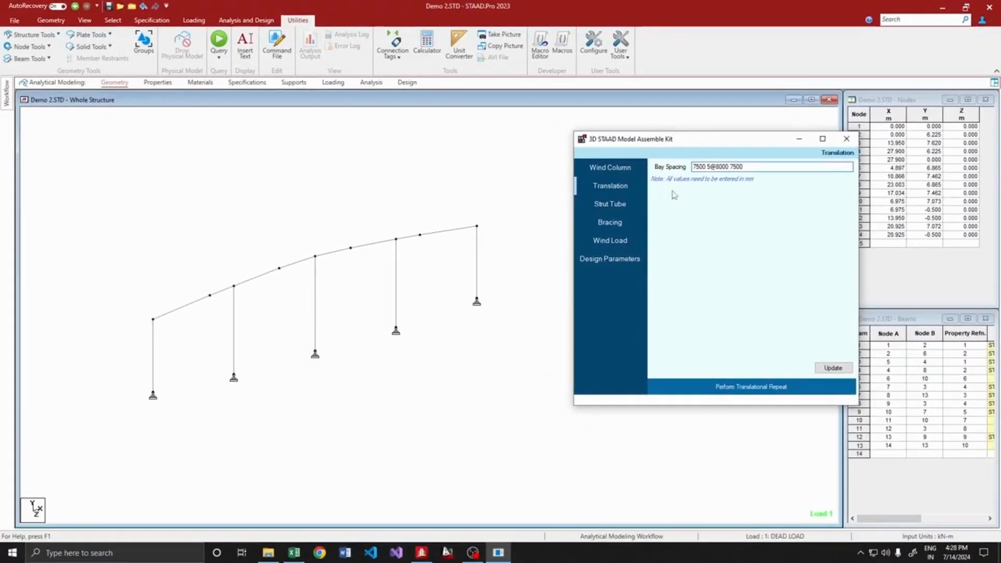
left_click(821, 367)
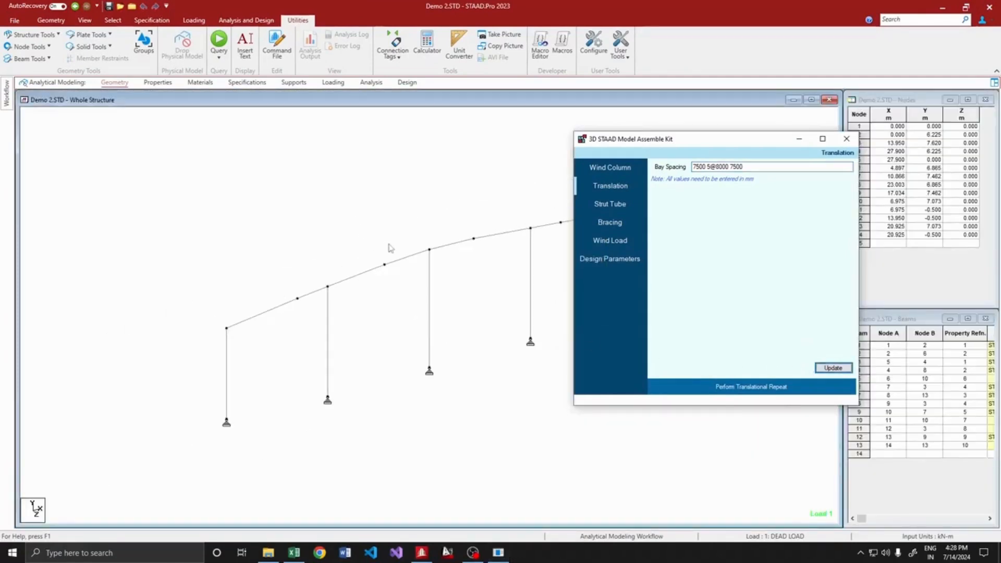
Select the portal frame without its three wind columns and perform the translational repeat along the defined bays
left_click_drag(134, 173, 578, 457)
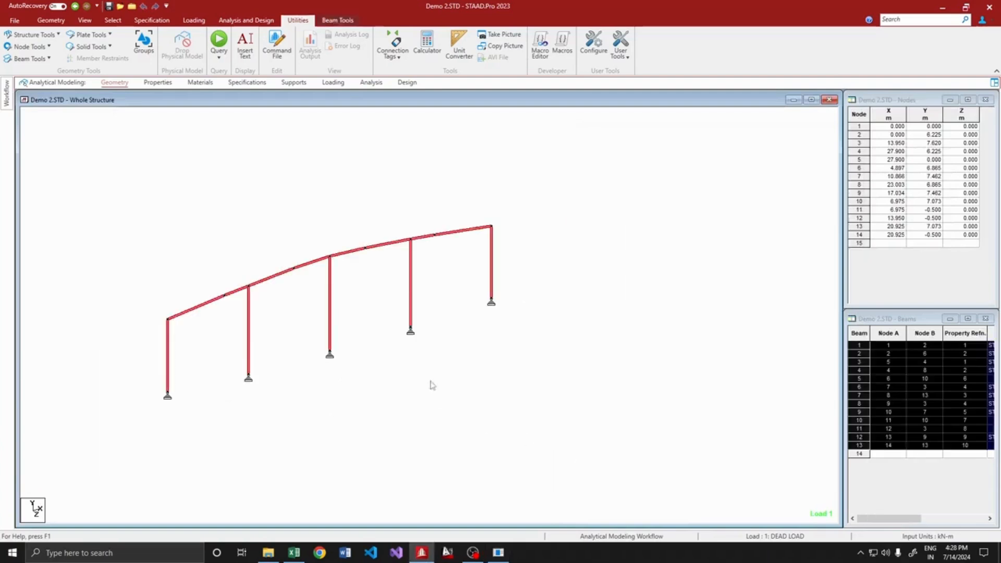
left_click(249, 328, "ctrl")
left_click(330, 293, "ctrl")
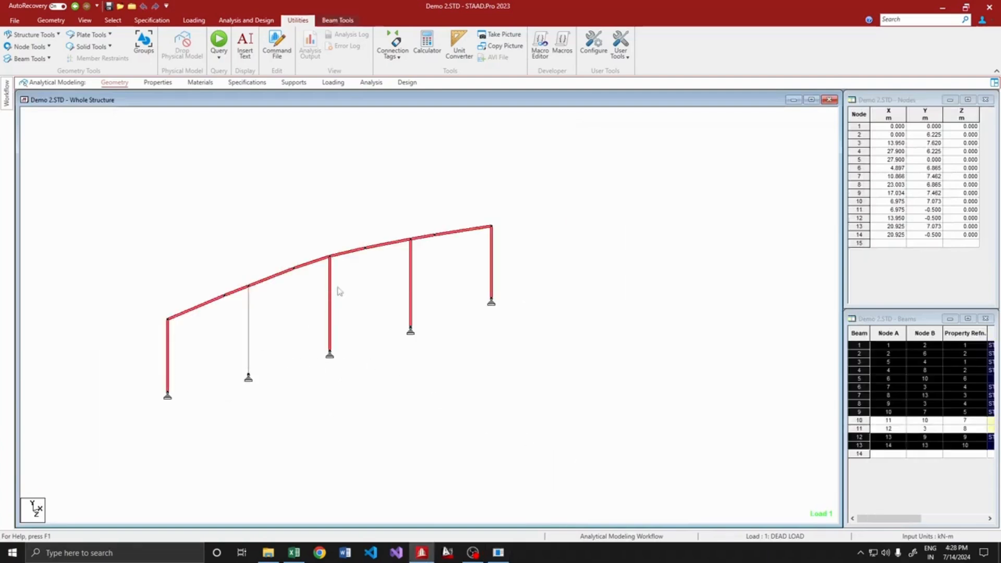
left_click(410, 267, "ctrl")
key("alt+Tab")
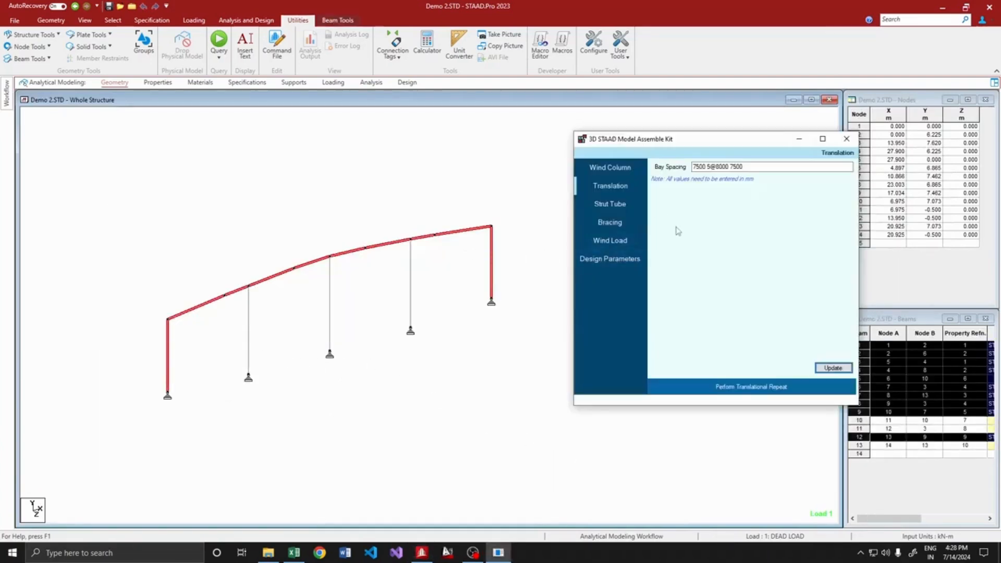
left_click(758, 388)
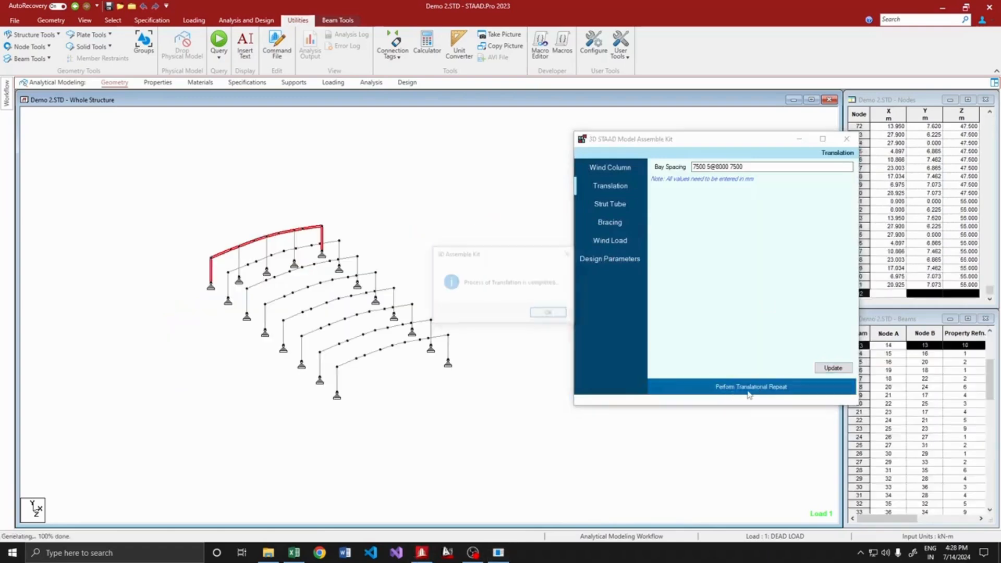
left_click(549, 312)
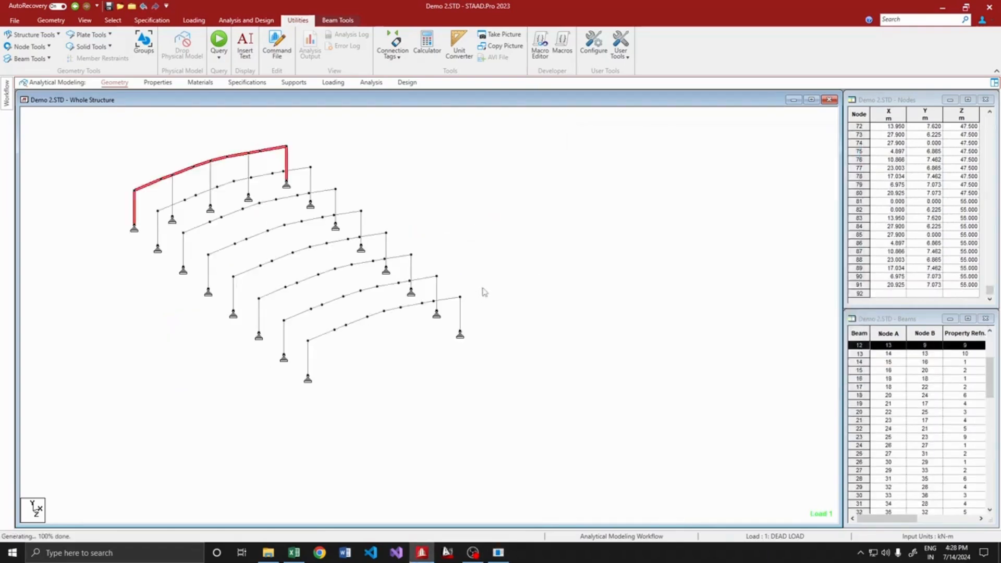
left_click(522, 278)
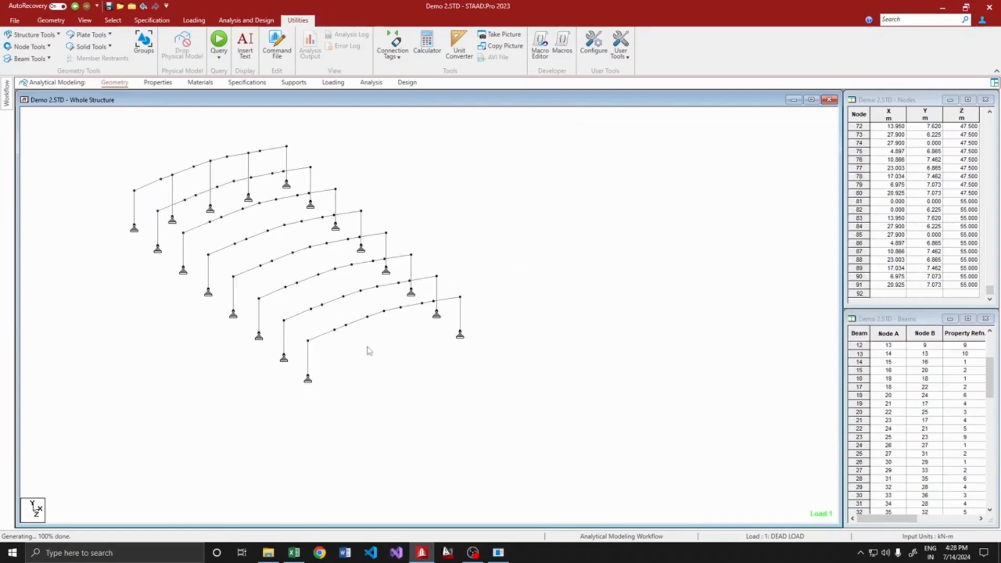
Change the wind column profile type to Hot-Rolled with section ISMB250 from the Indian library and update the inputs
key("alt+Tab")
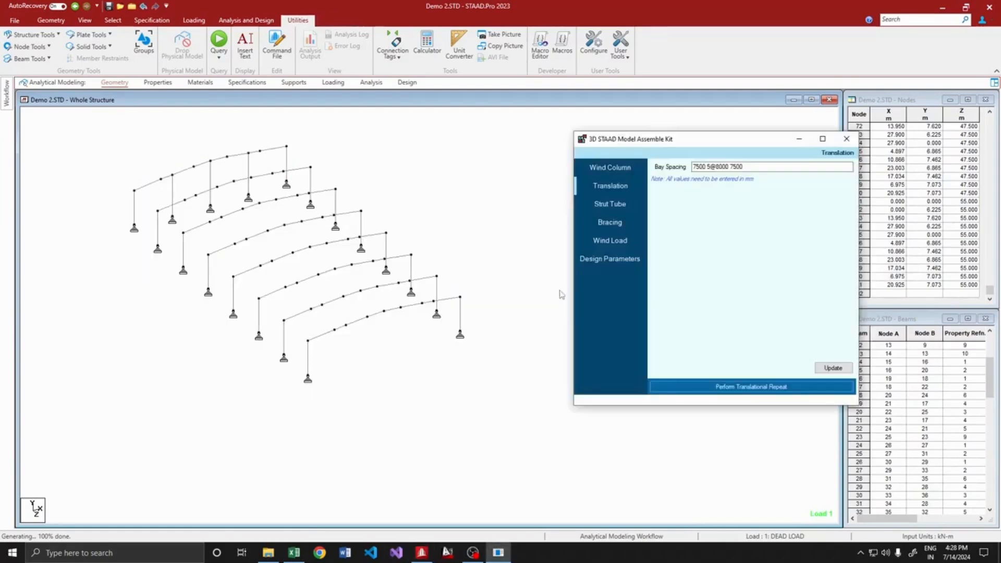
left_click(615, 169)
left_click_drag(734, 192, 676, 196)
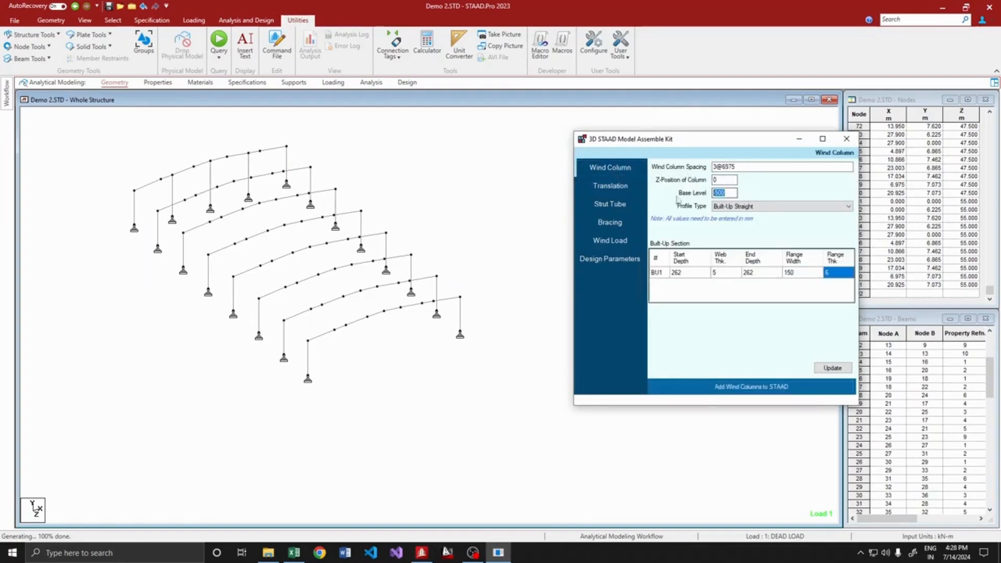
left_click(776, 206)
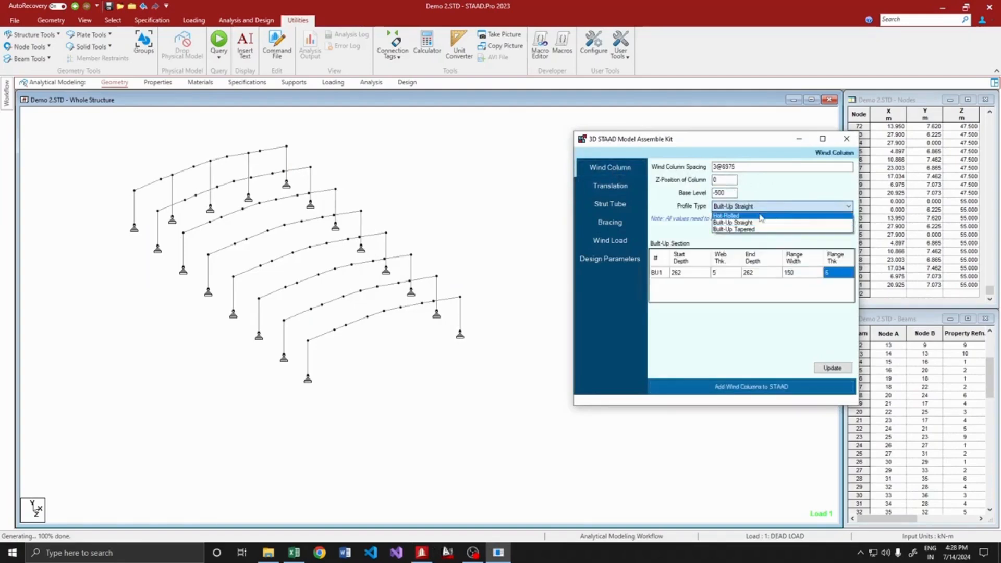
left_click(761, 216)
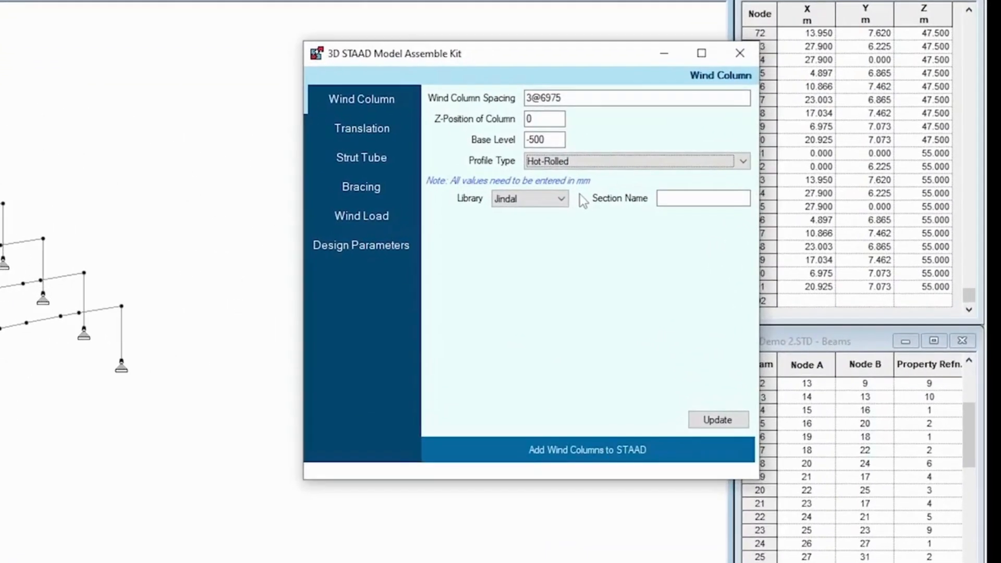
left_click(562, 199)
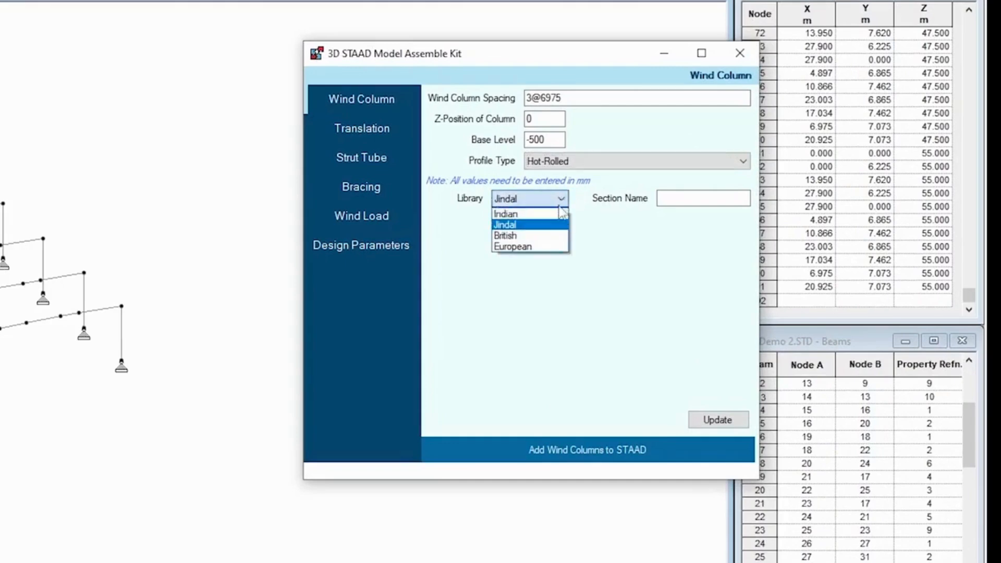
left_click(558, 208)
left_click(686, 200)
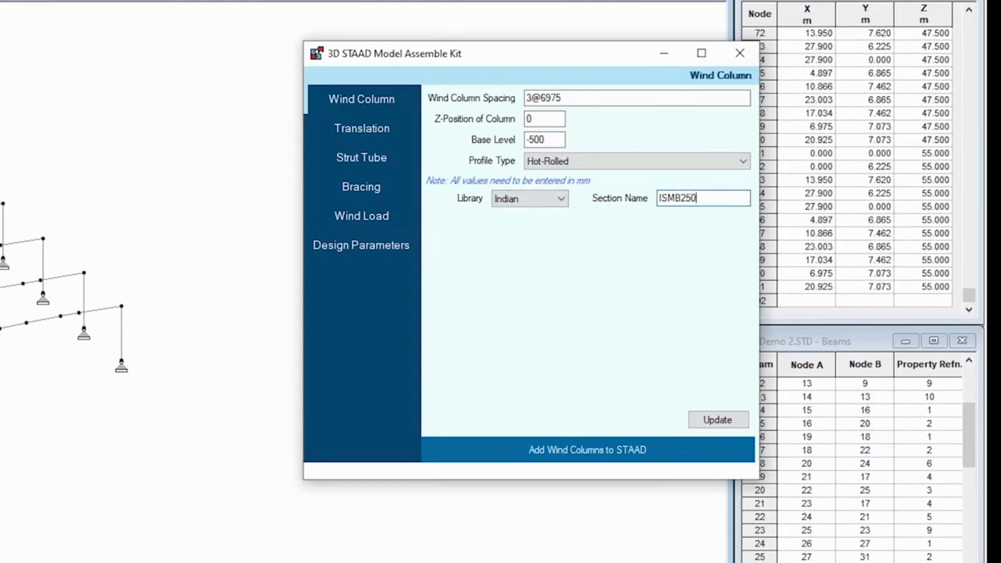
left_click(717, 423)
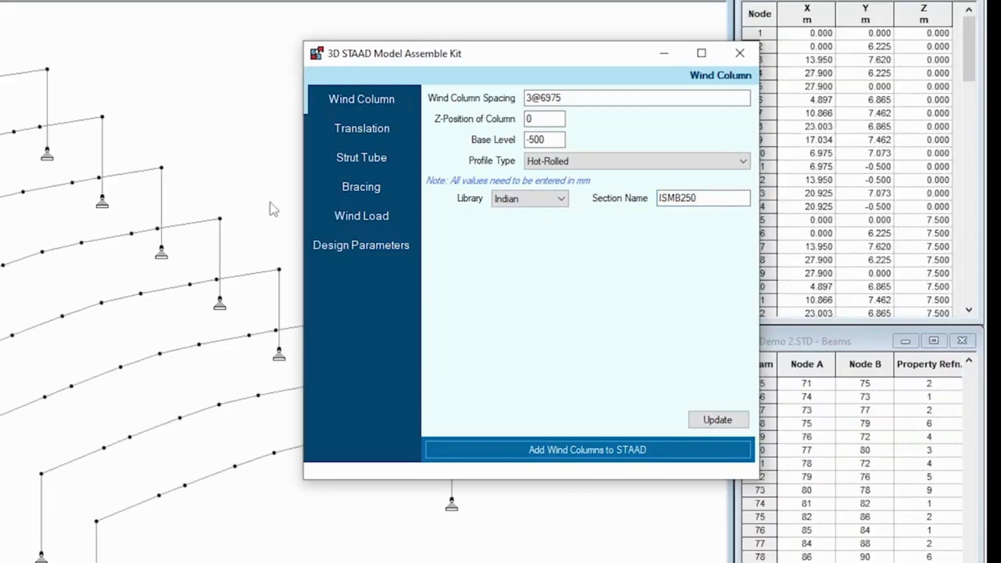
Set the wind columns' Z-position to 55000 from the last frame's node coordinates, update, and add the columns to the STAAD model
double_click(554, 119)
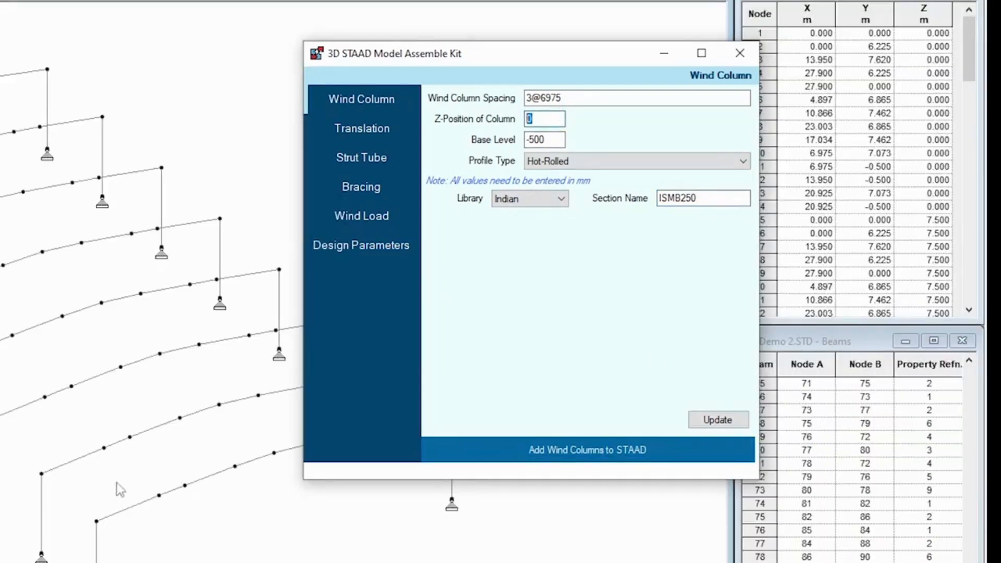
scroll(907, 177, "down", 2)
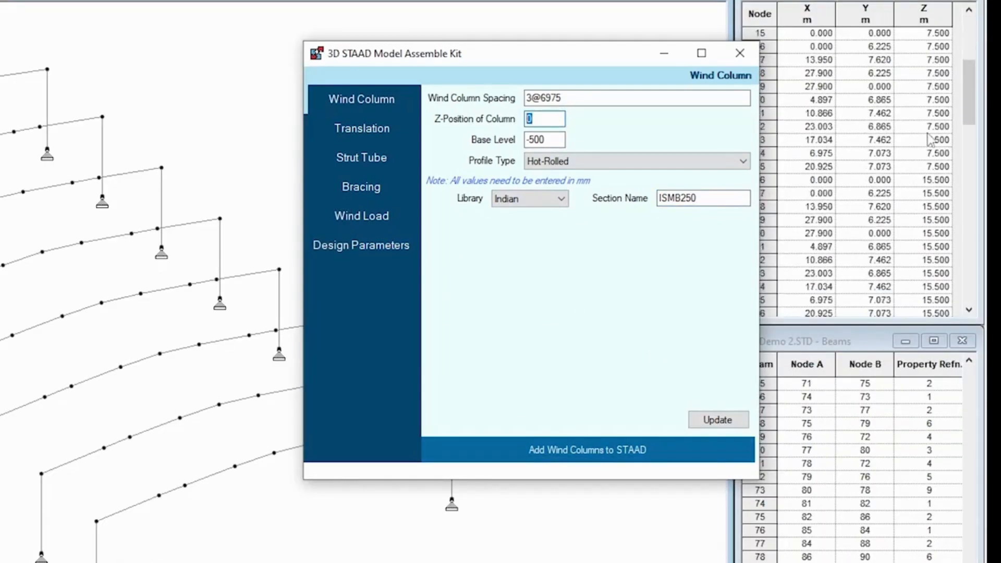
left_click_drag(968, 94, 985, 302)
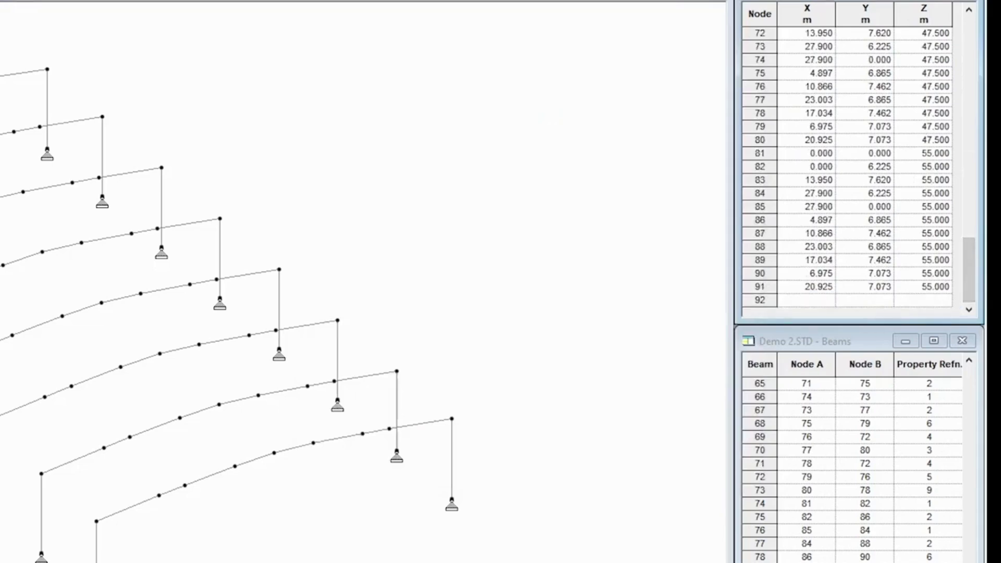
key("alt+Tab")
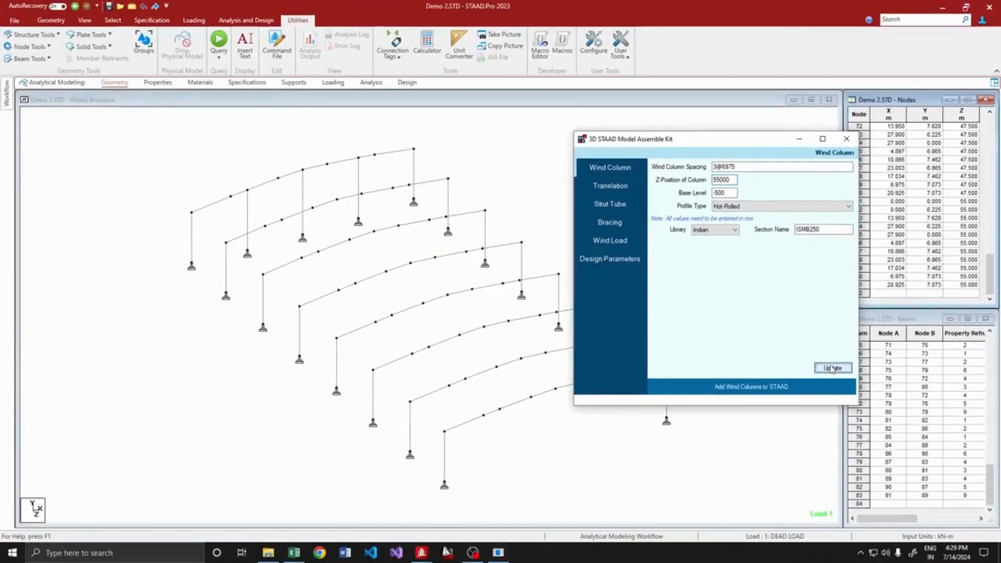
left_click(832, 368)
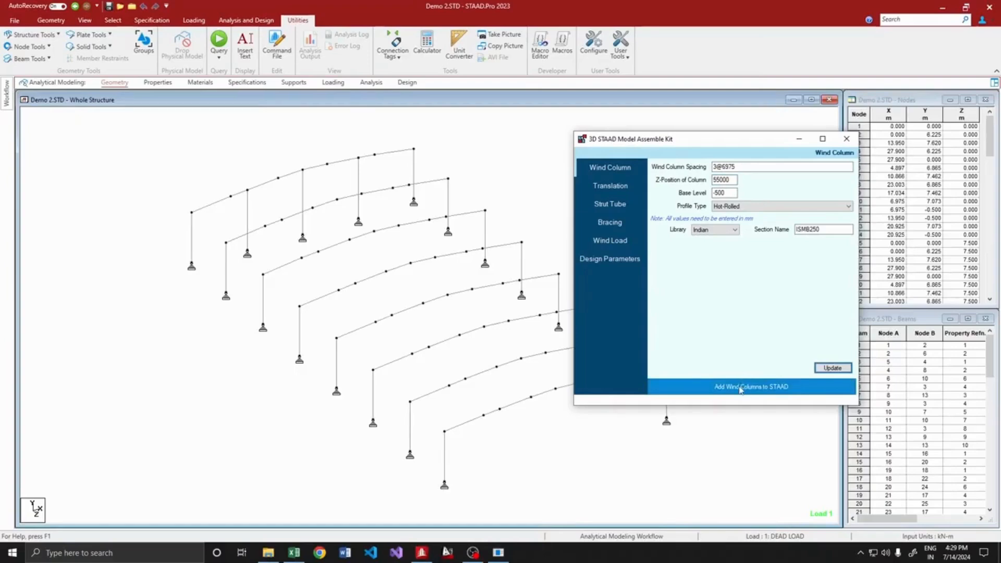
left_click(741, 388)
left_click(550, 313)
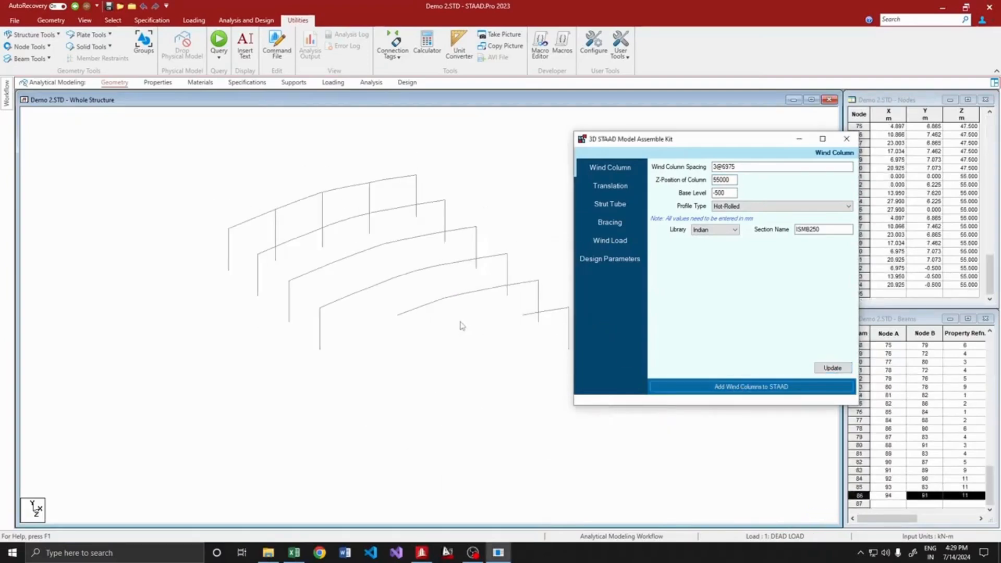
Inspect the geometry and property of a new wind column on the last frame and view the model's full member sections
double_click(476, 374)
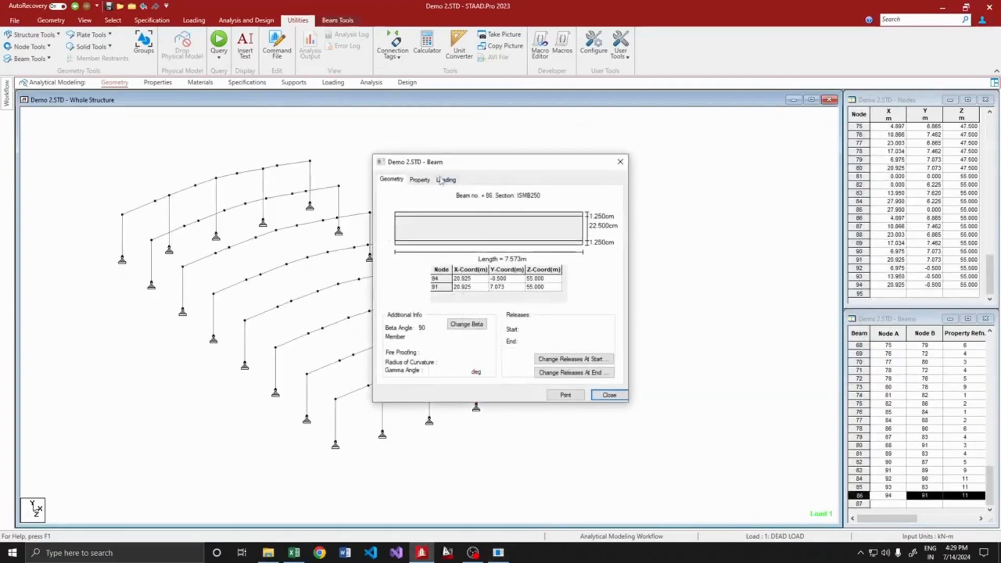
left_click(420, 180)
left_click(619, 161)
left_click(669, 159)
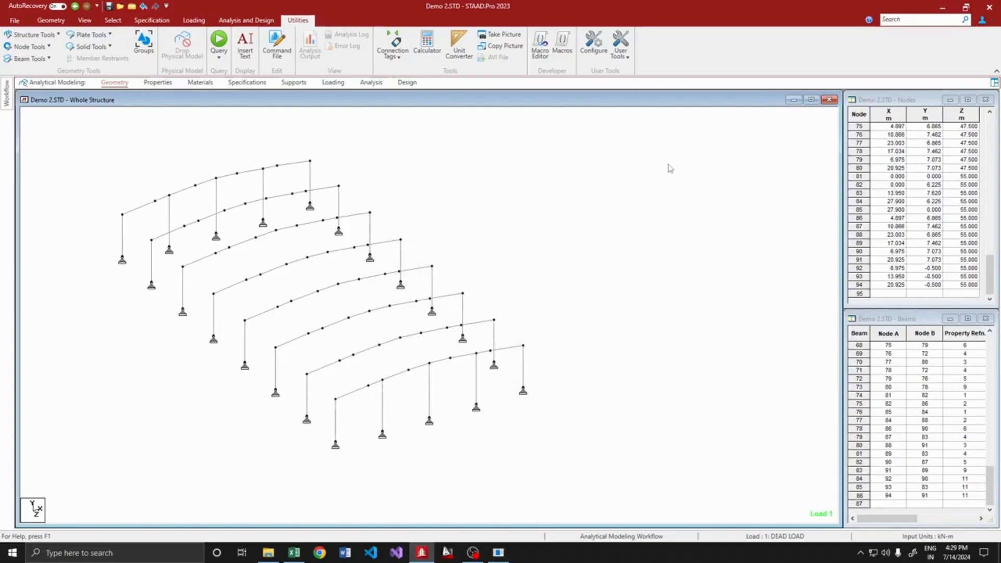
key("shift+x")
scroll(461, 385, "up", 2)
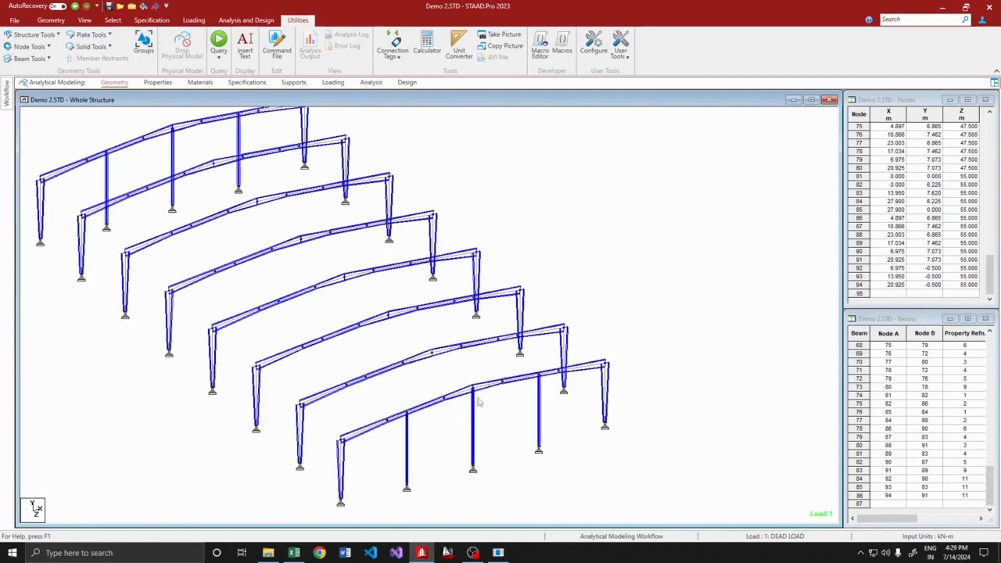
key("shift+x")
scroll(480, 401, "down", 3)
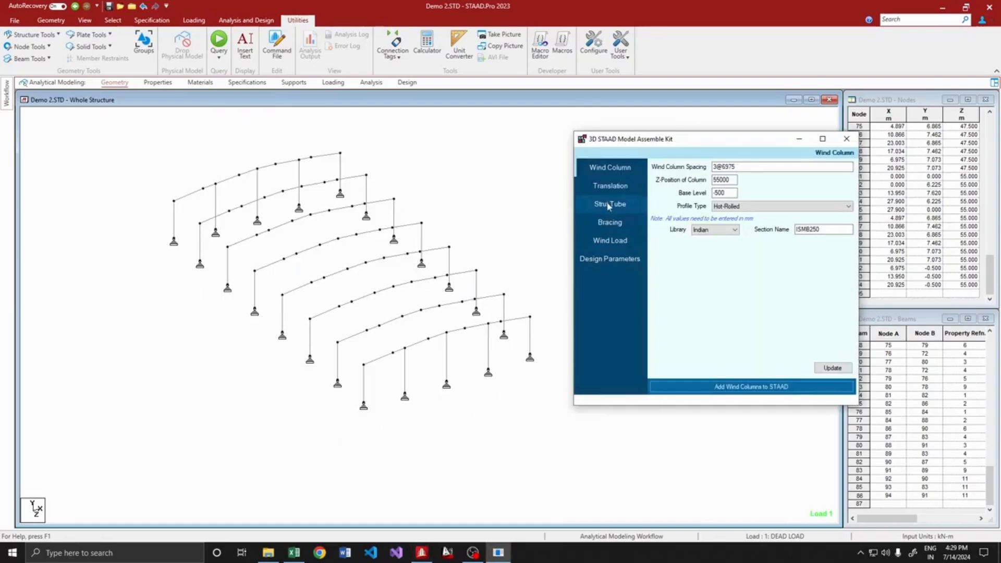
Define the strut tube with the Tata Structura library and profile 139.7X4.8CHS, and update the inputs
left_click(608, 204)
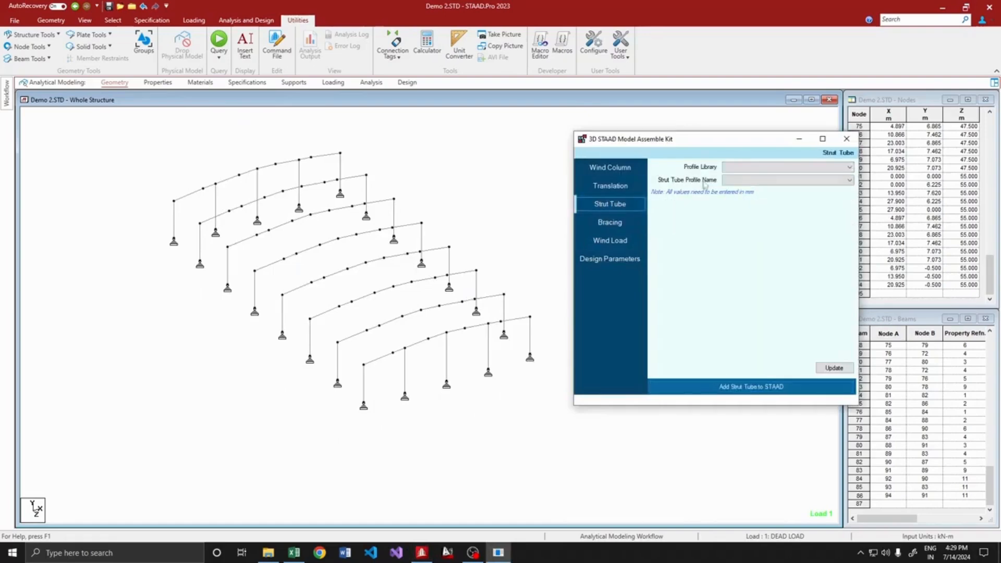
left_click(746, 167)
left_click(747, 177)
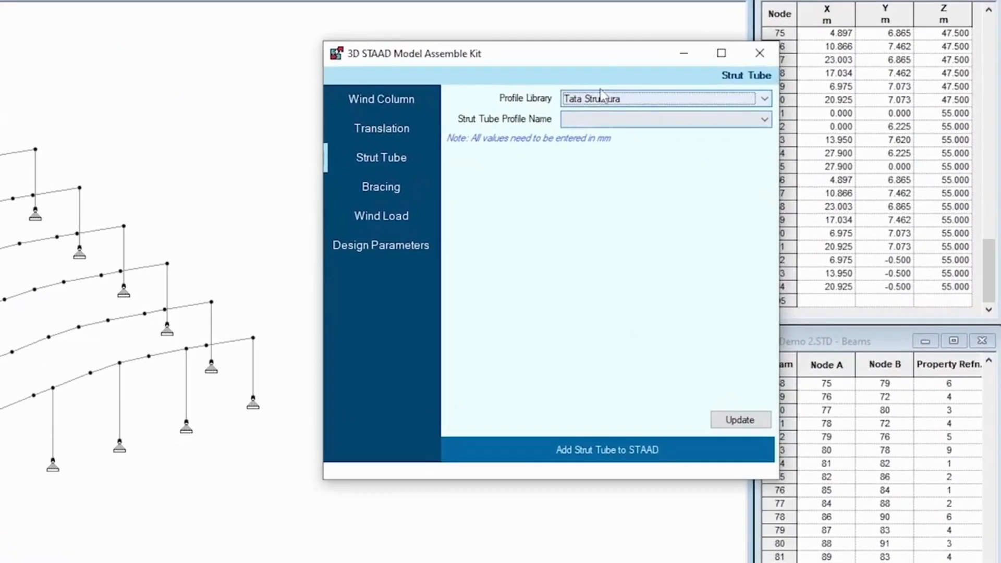
left_click(646, 137)
scroll(630, 190, "down", 10)
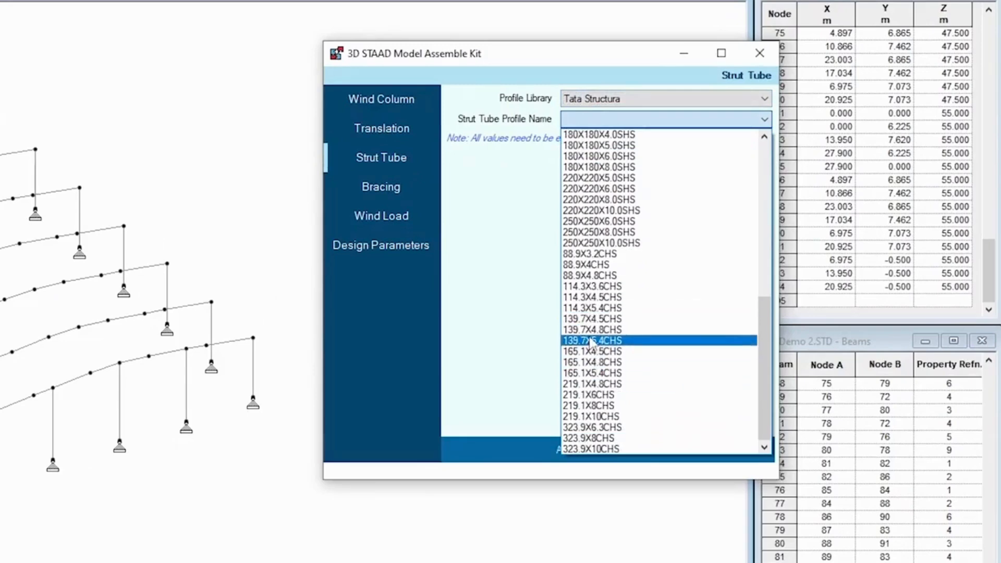
left_click(592, 329)
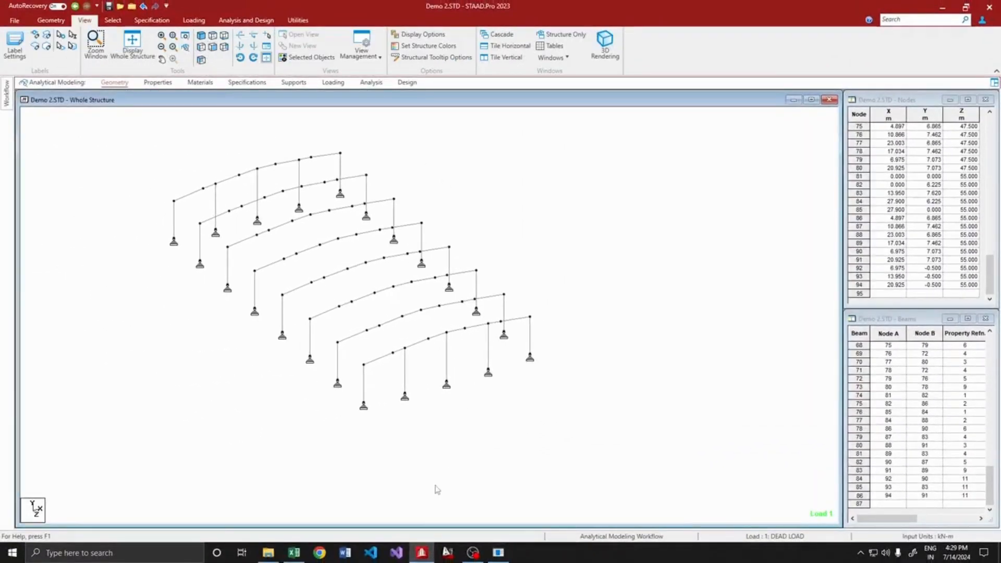
left_click(497, 552)
left_click(833, 368)
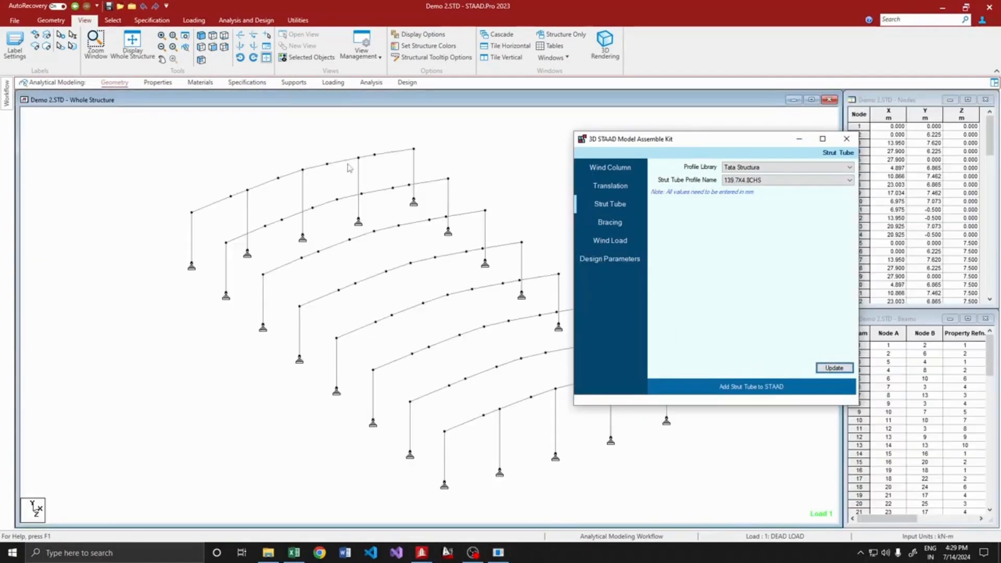
In the front view, select the eave, ridge and wind-column-top nodes through all frames with the nodes cursor, and return to the isometric view
left_click(212, 48)
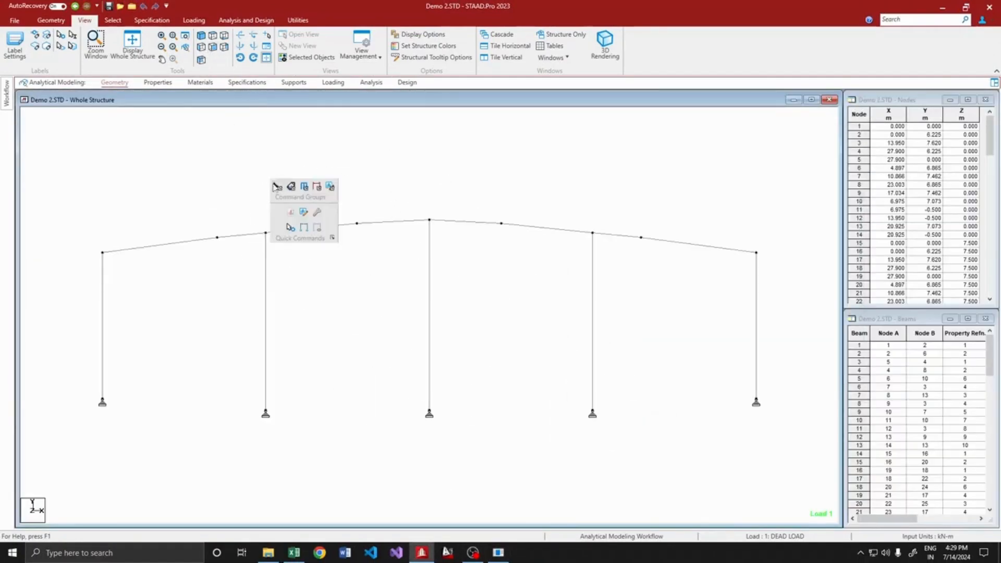
left_click(289, 227)
left_click(102, 252)
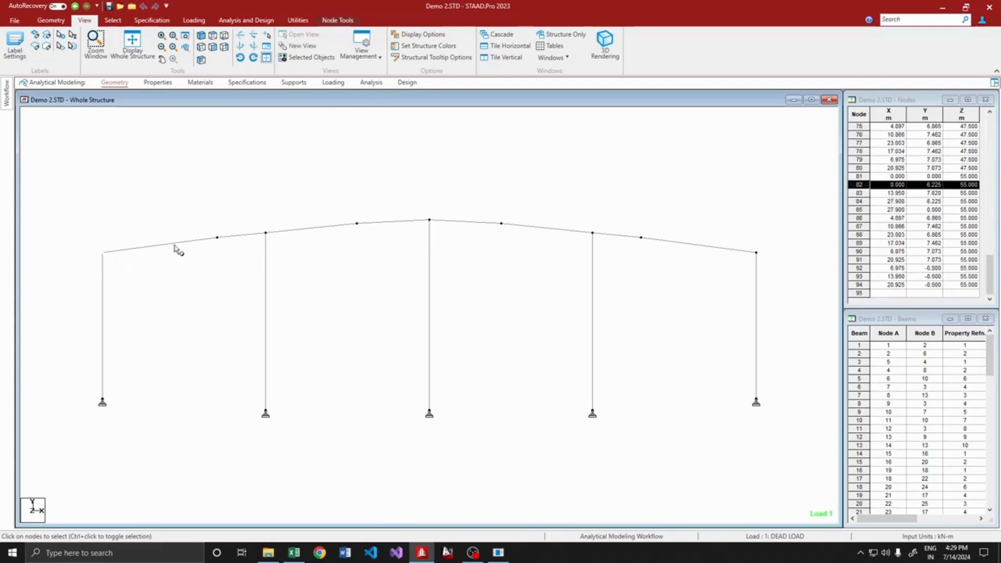
left_click(266, 233, "ctrl")
left_click(429, 219, "ctrl")
left_click(592, 232, "ctrl")
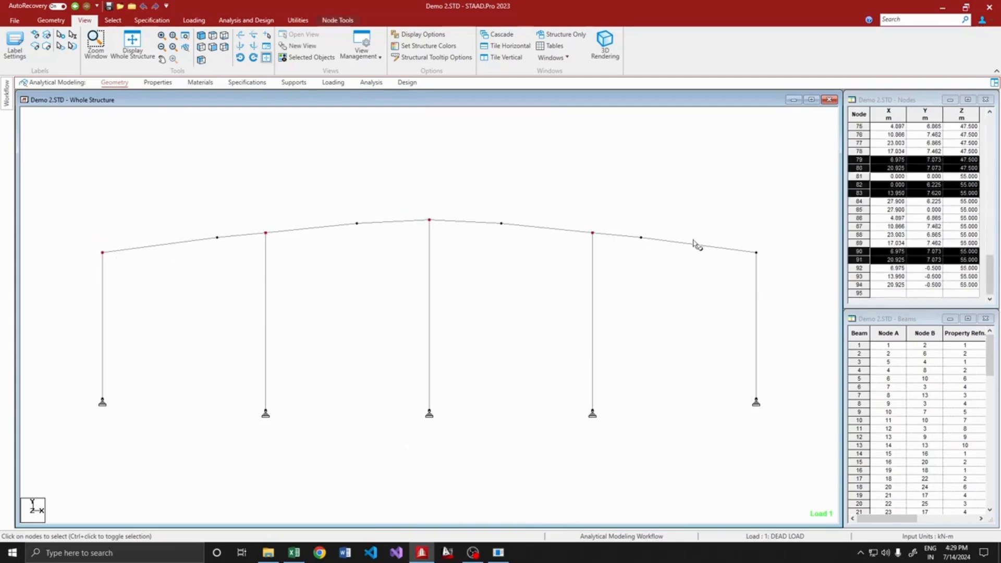
left_click(756, 252, "ctrl")
left_click(200, 35)
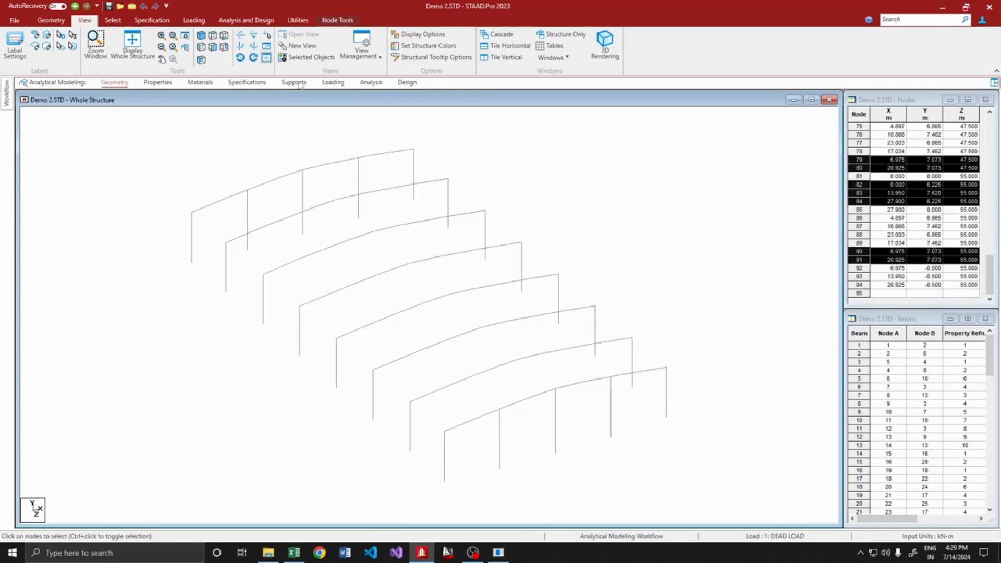
Add the 139.7X4.8CHS strut tubes between the selected nodes to the STAAD model and acknowledge the completion
left_click(498, 552)
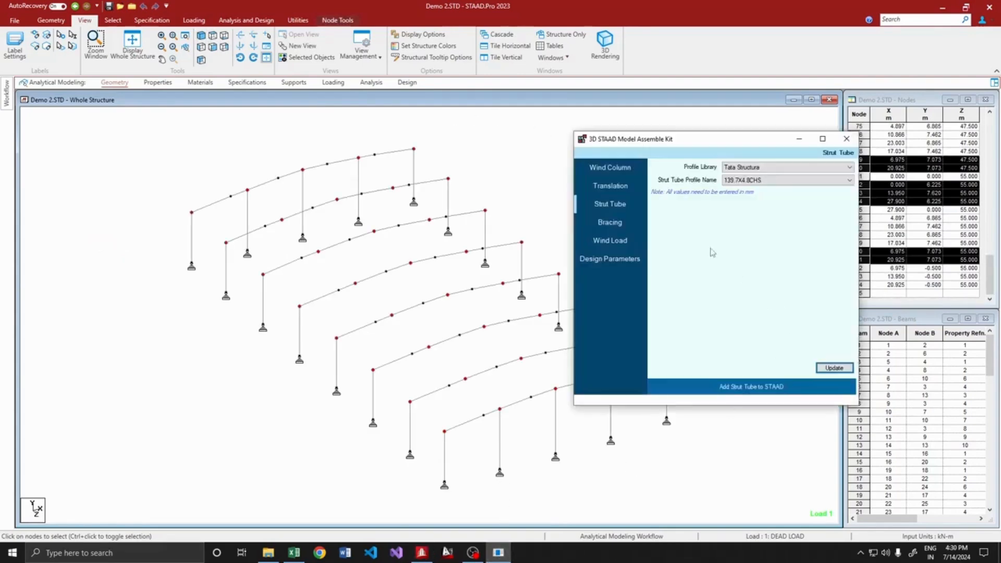
left_click(749, 390)
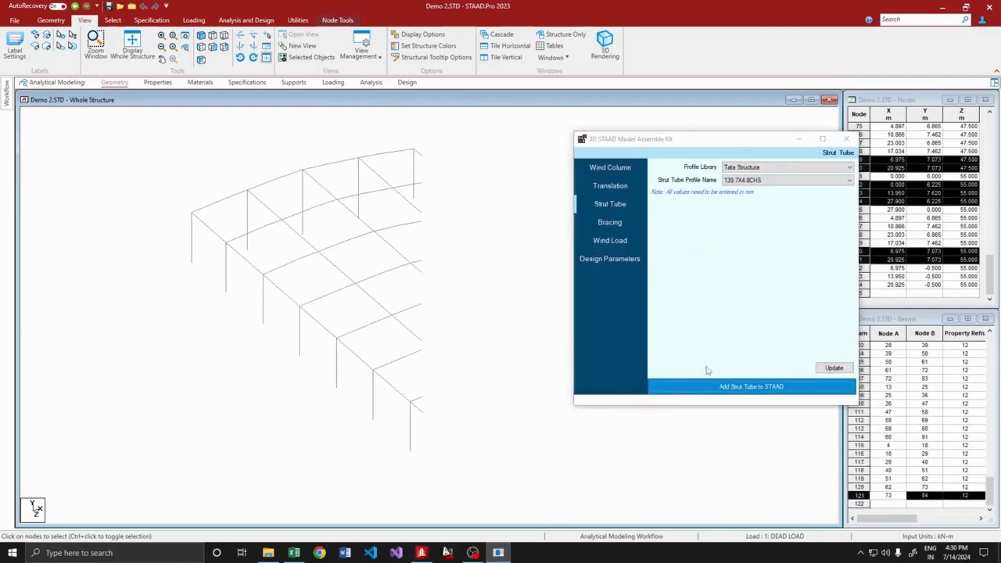
left_click(546, 313)
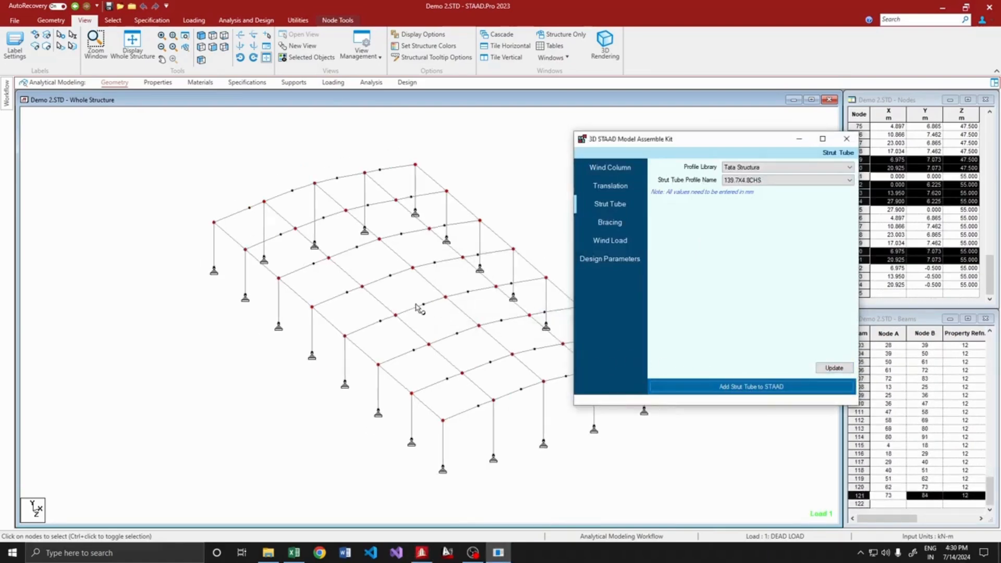
left_click(346, 310)
Open the Model Assemble Kit's Bracing inputs and view the available roof bracing profiles
left_click(498, 553)
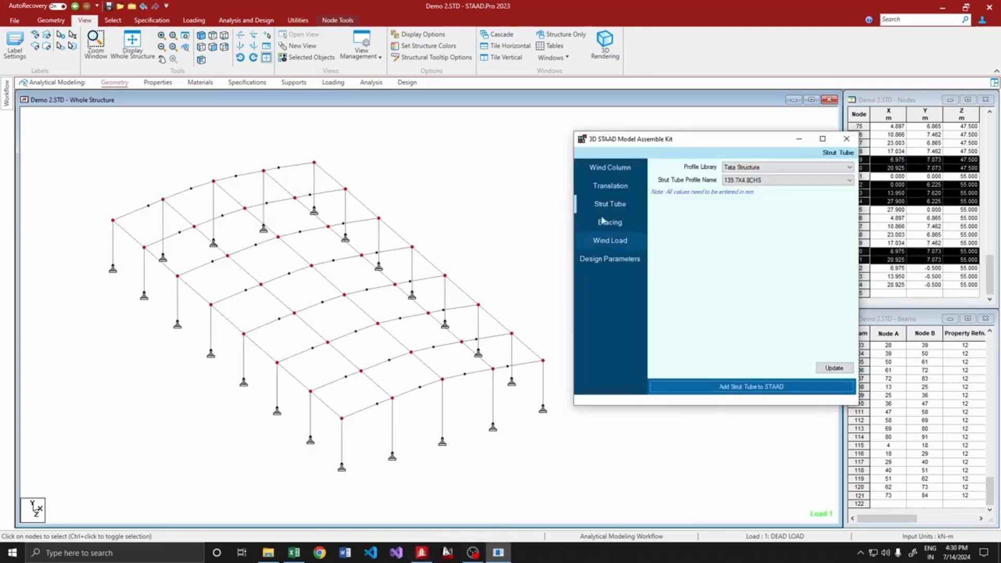
left_click(610, 222)
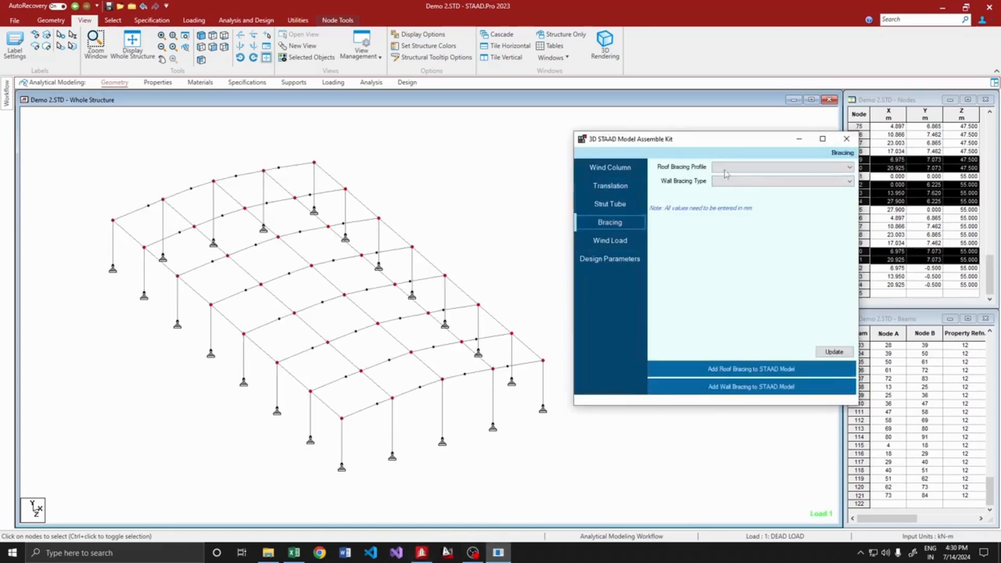
left_click(725, 167)
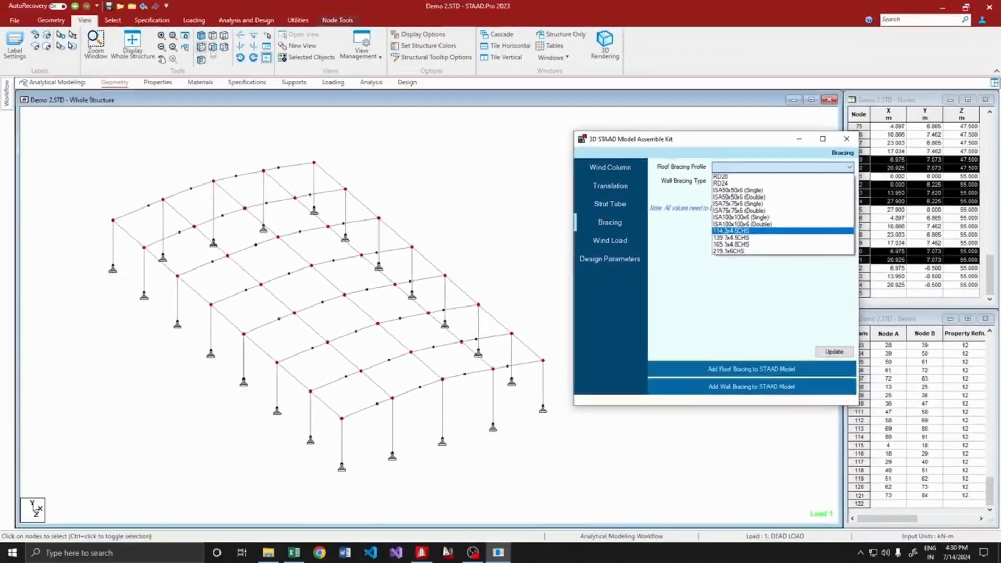
left_click(212, 47)
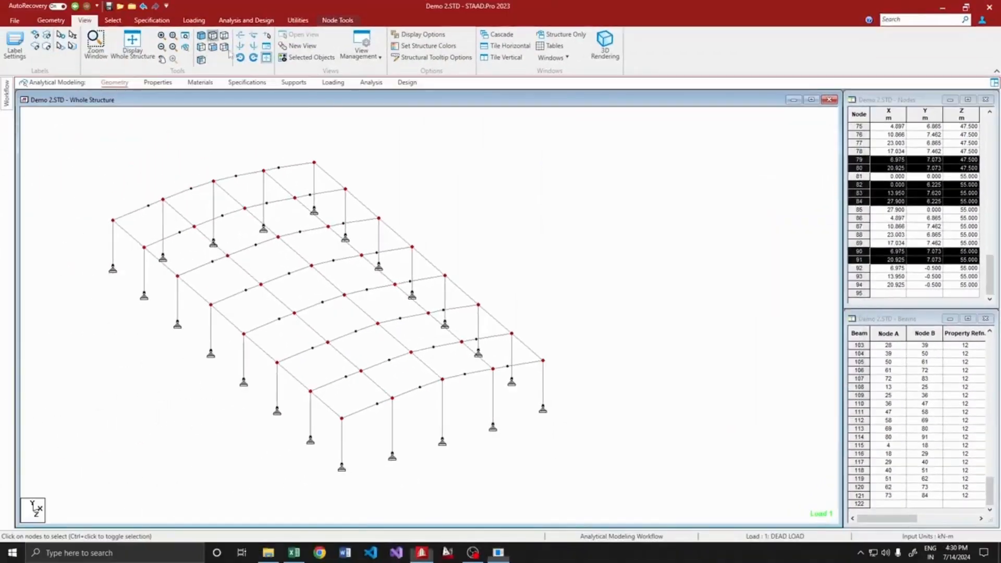
left_click(447, 153)
left_click_drag(226, 179, 438, 197)
left_click(203, 47)
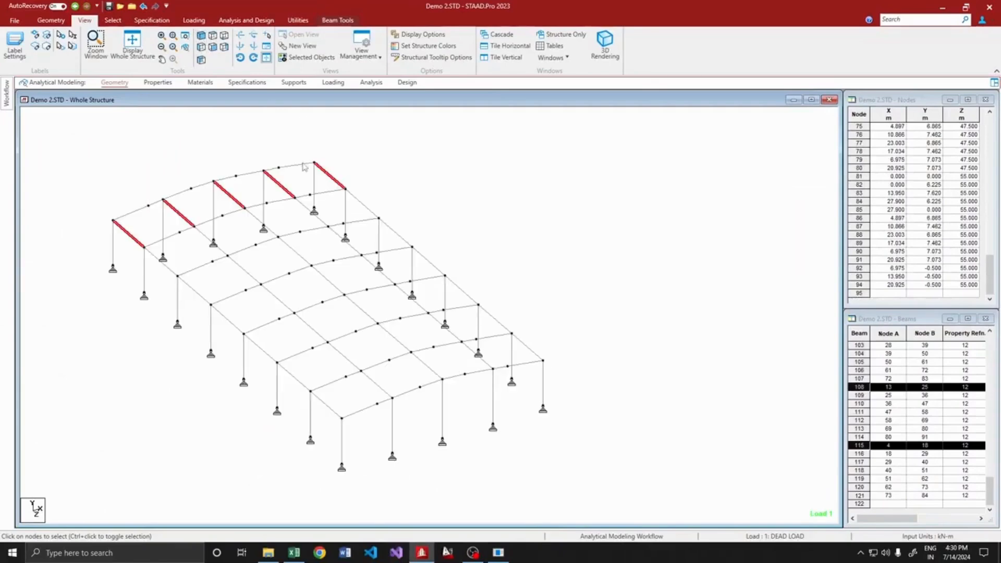
left_click(498, 552)
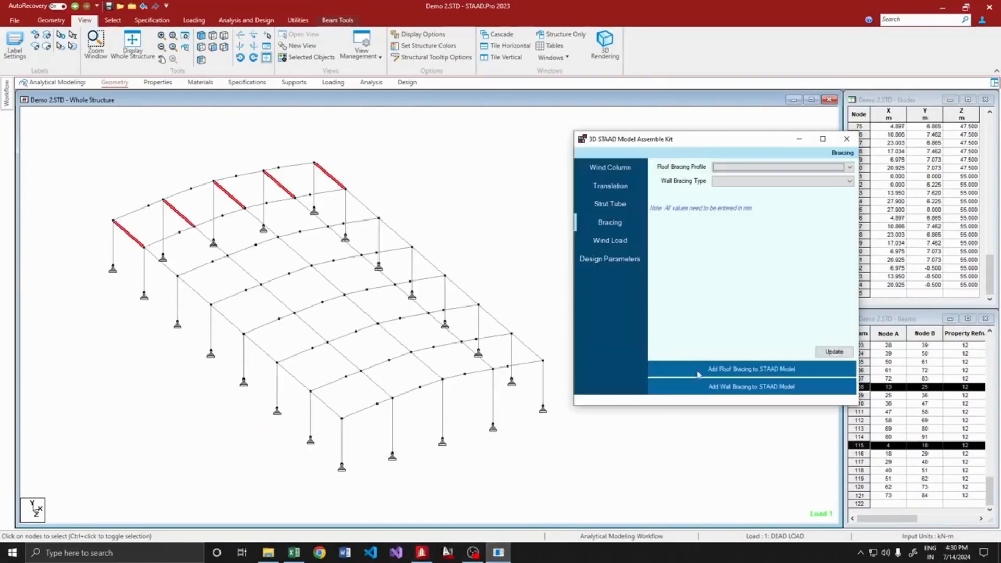
left_click(721, 169)
left_click(721, 168)
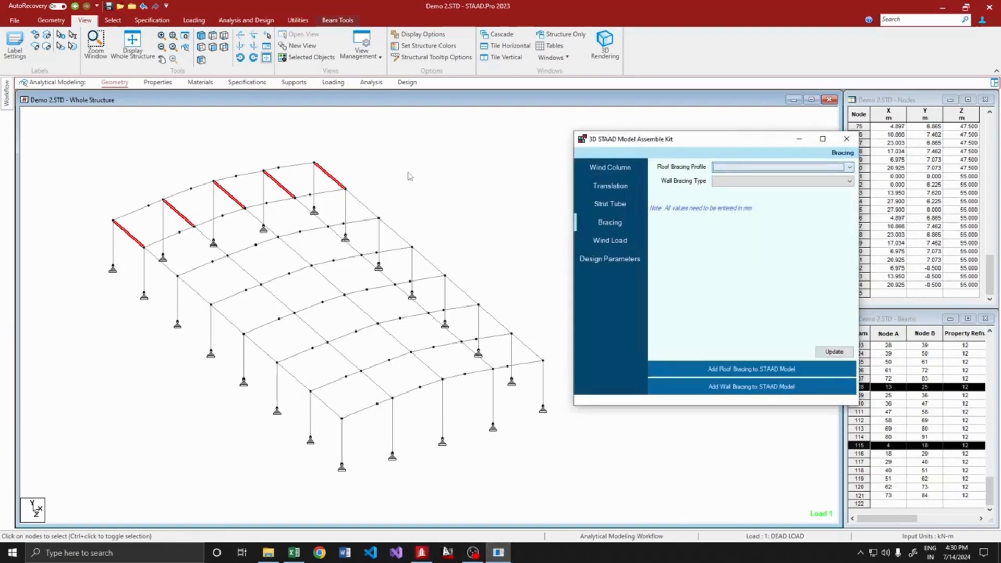
Update the bracing inputs and select the five strut tubes of the first bay from the plan view
left_click(834, 354)
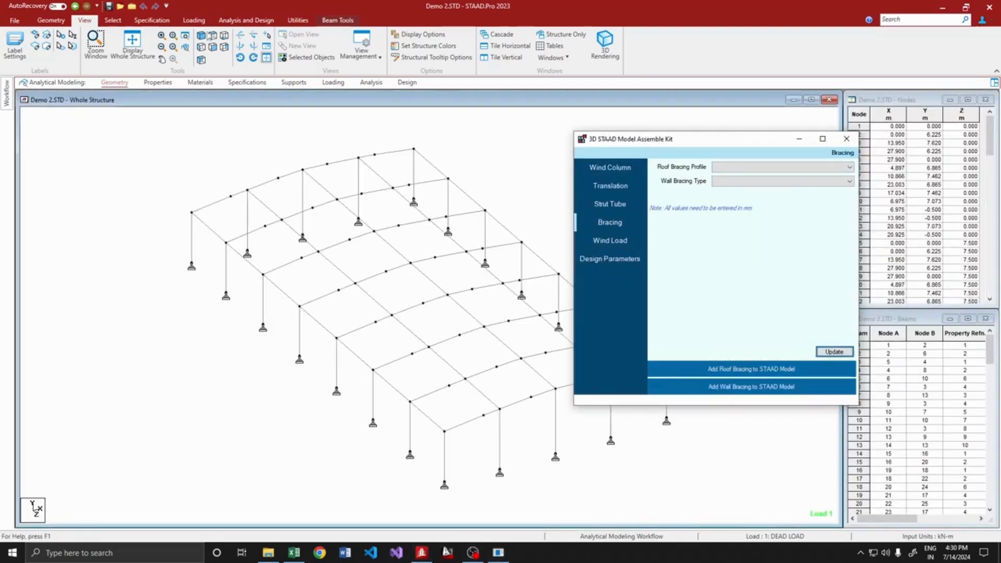
left_click(211, 36)
left_click_drag(318, 167, 532, 174)
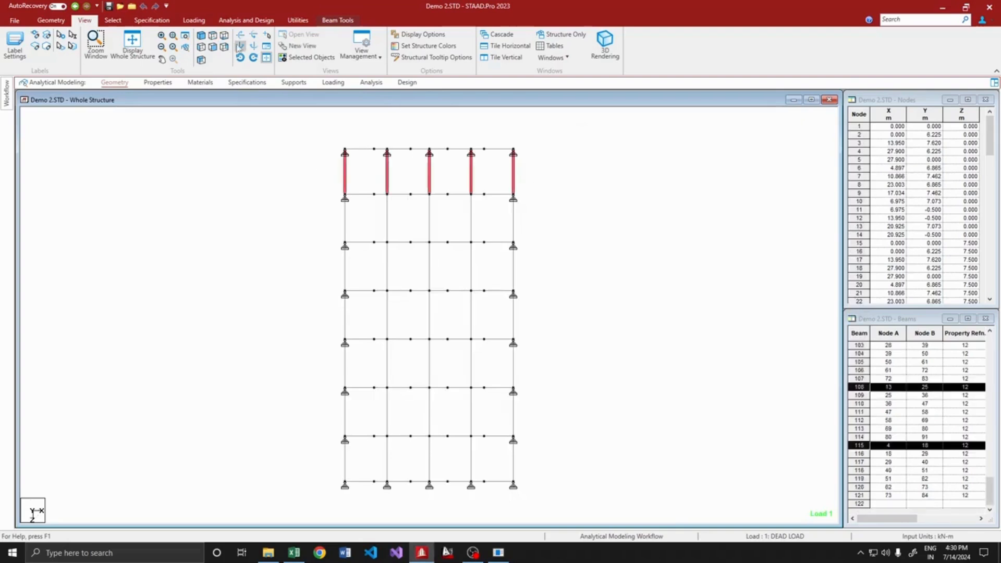
left_click(202, 36)
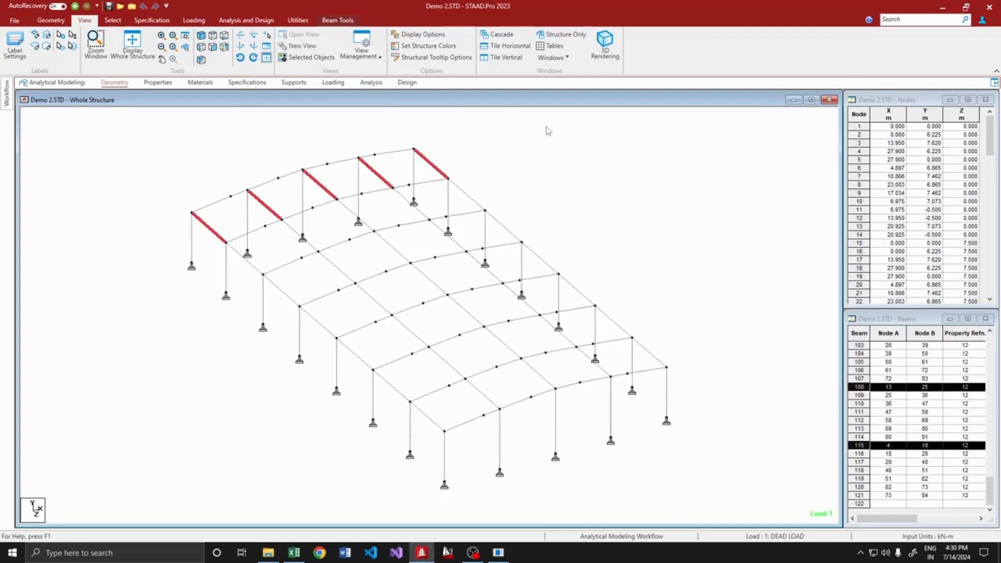
Set the roof bracing profile to RD24, add the roof bracing to the first bay, and update the inputs
left_click(497, 553)
left_click(745, 167)
left_click(738, 184)
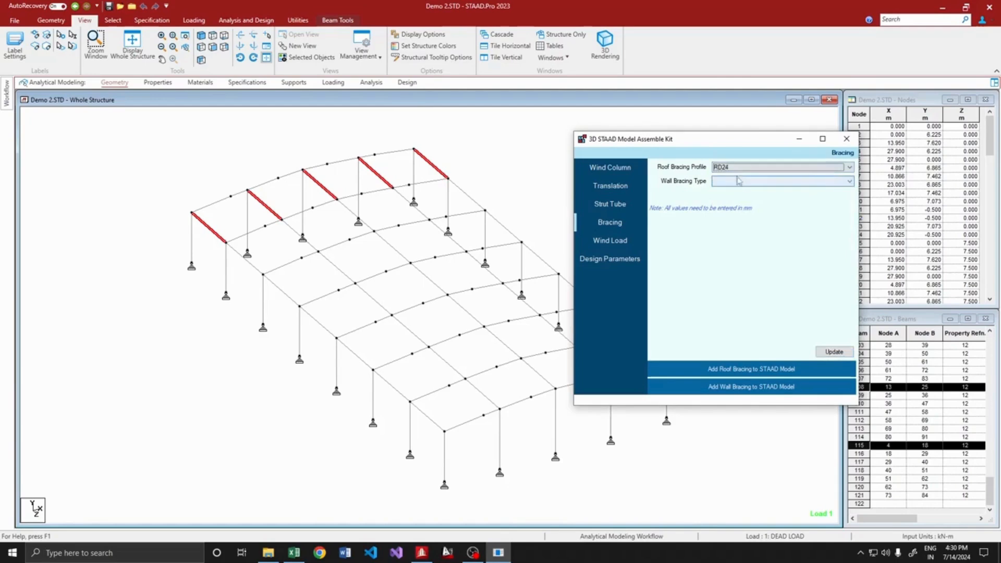
left_click(743, 370)
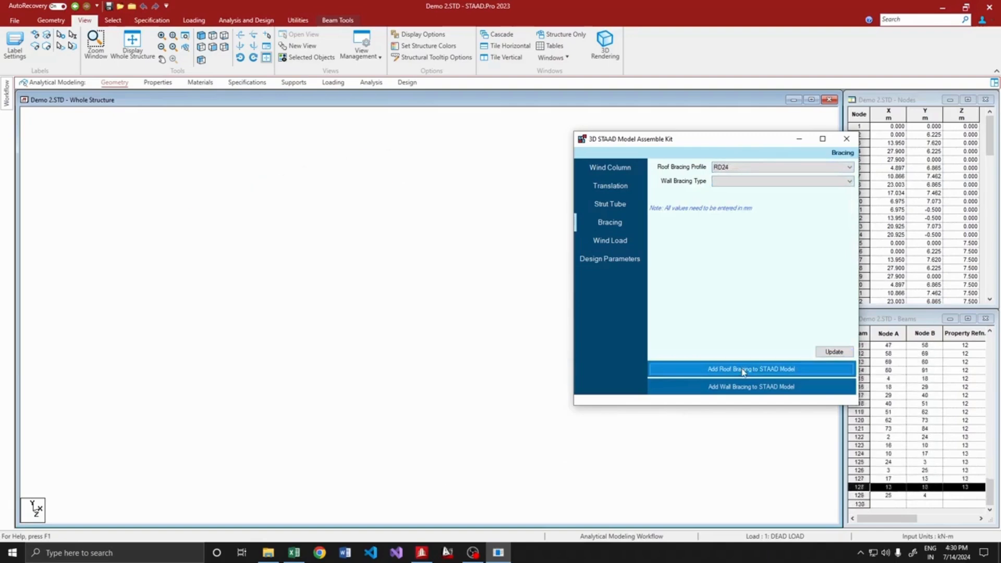
left_click(547, 314)
left_click(833, 352)
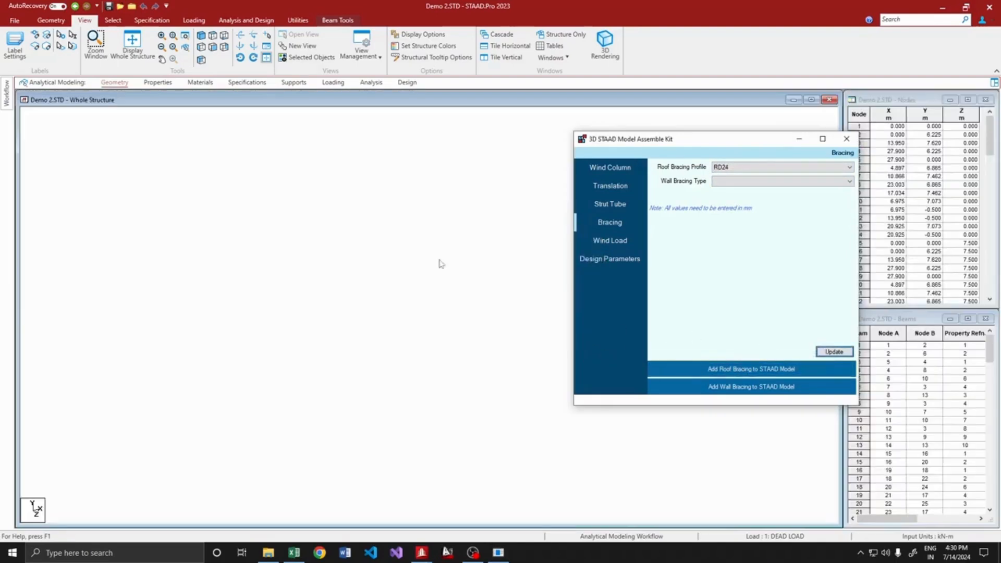
Select the five strut tubes of the last bay from the plan view and return to the isometric view
left_click(224, 47)
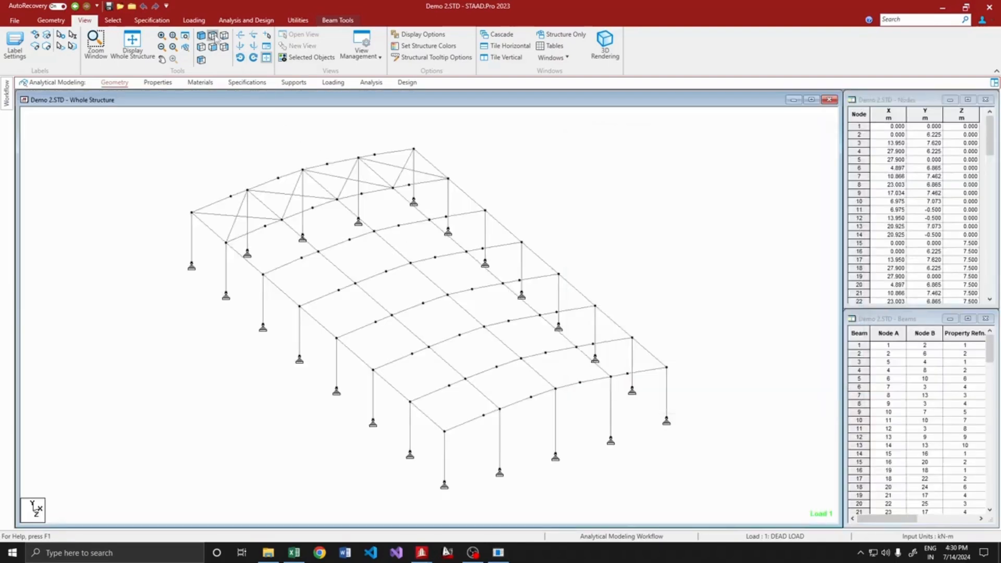
middle_click_drag(406, 273, 330, 192)
left_click_drag(243, 362, 455, 377)
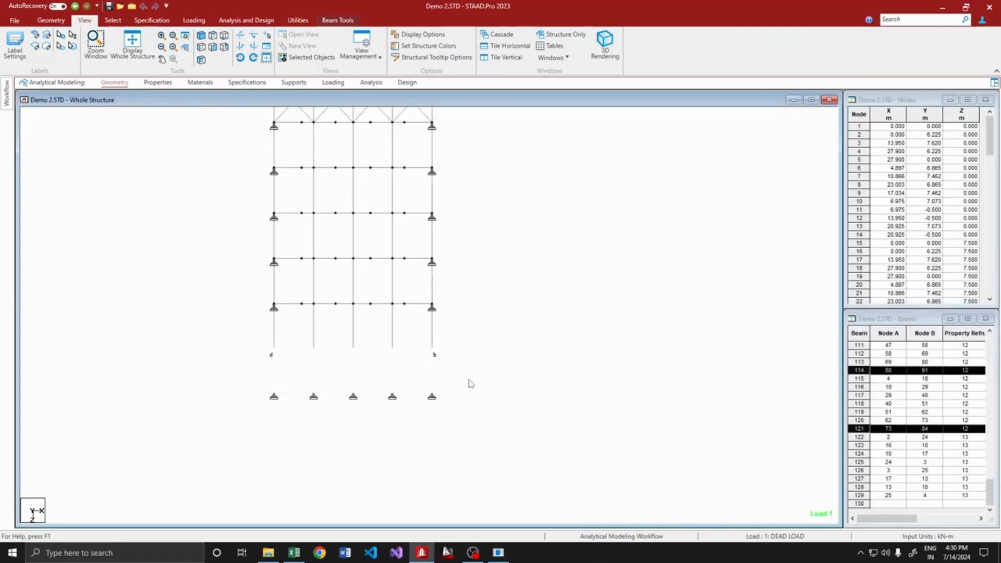
left_click(203, 38)
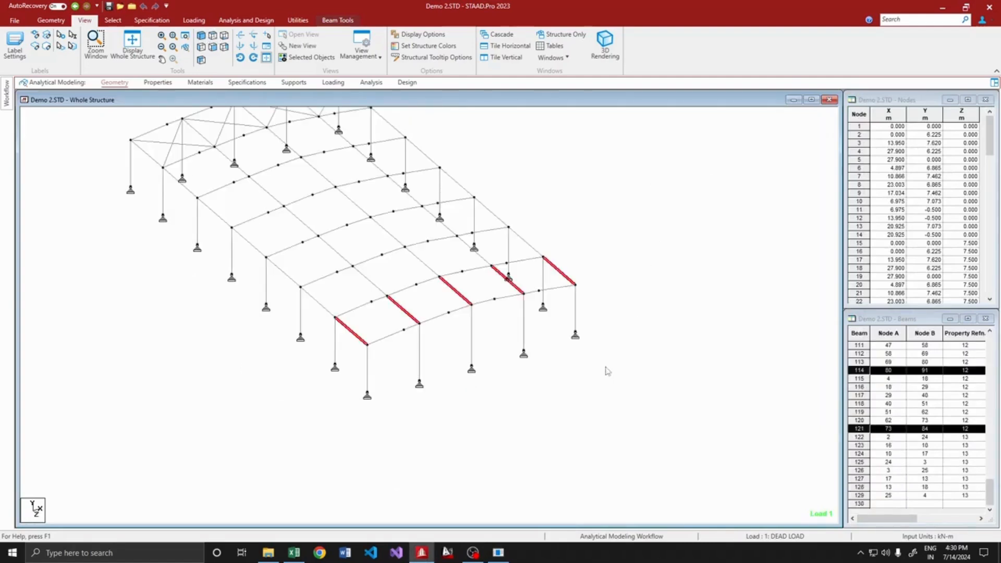
Change the roof bracing profile to ISA75x75x6 (Double) and add the roof bracing to the last bay of the STAAD model
left_click(498, 553)
left_click(731, 182)
left_click(733, 167)
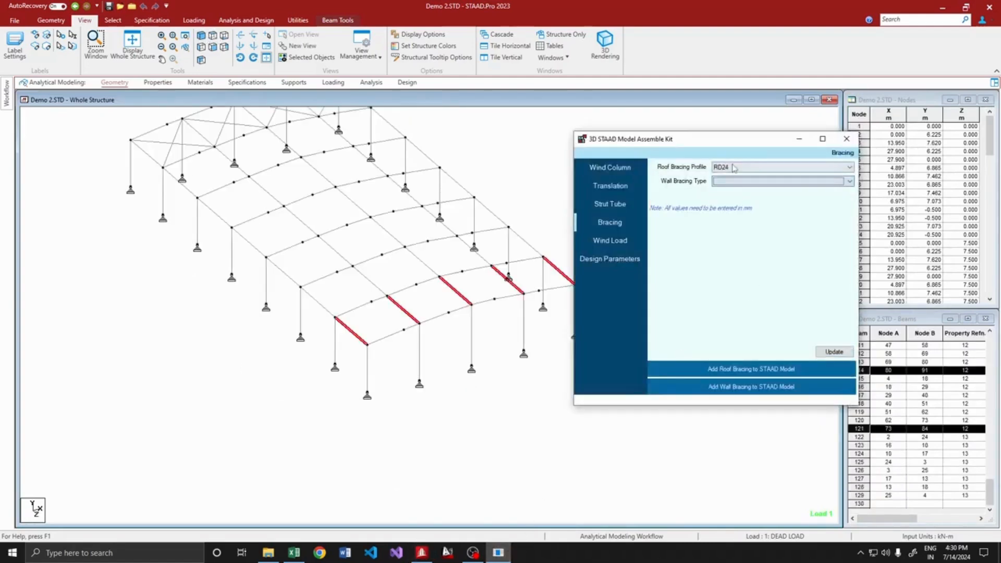
left_click(733, 167)
left_click(741, 212)
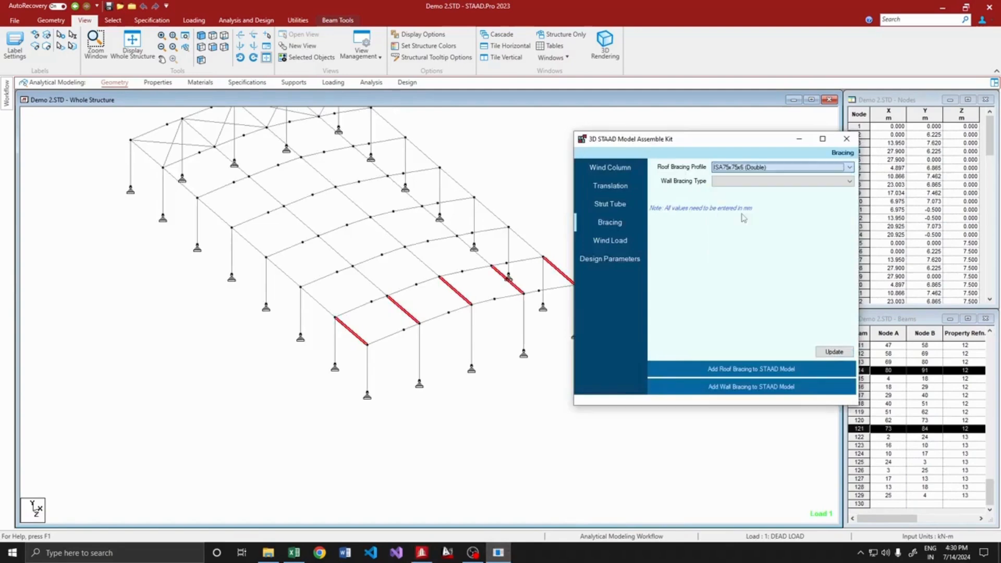
left_click(798, 371)
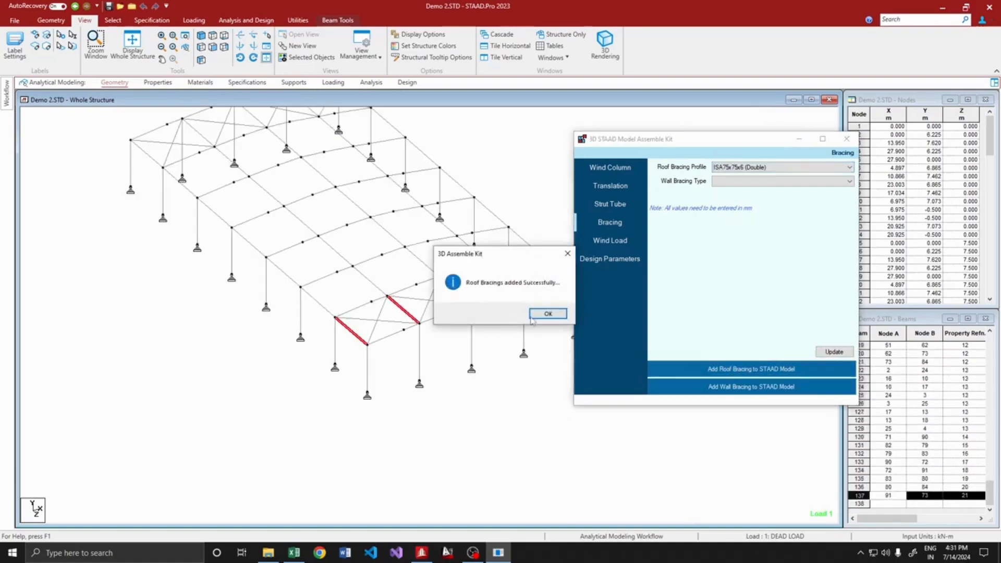
left_click(530, 317)
Inspect the geometry and property of a new roof bracing member in the last bay
double_click(447, 306)
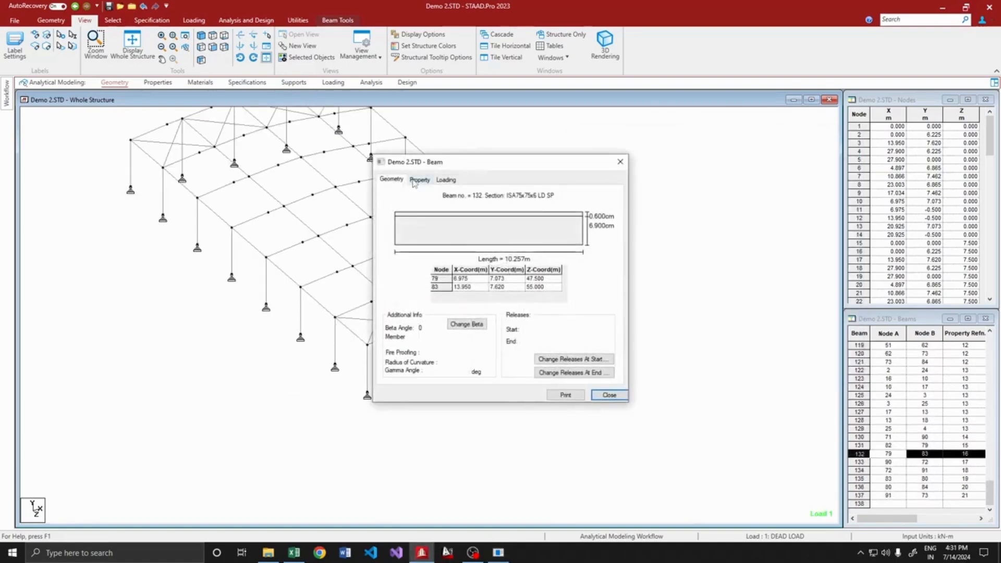
left_click(419, 180)
left_click(392, 179)
left_click(622, 161)
scroll(465, 273, "down", 3)
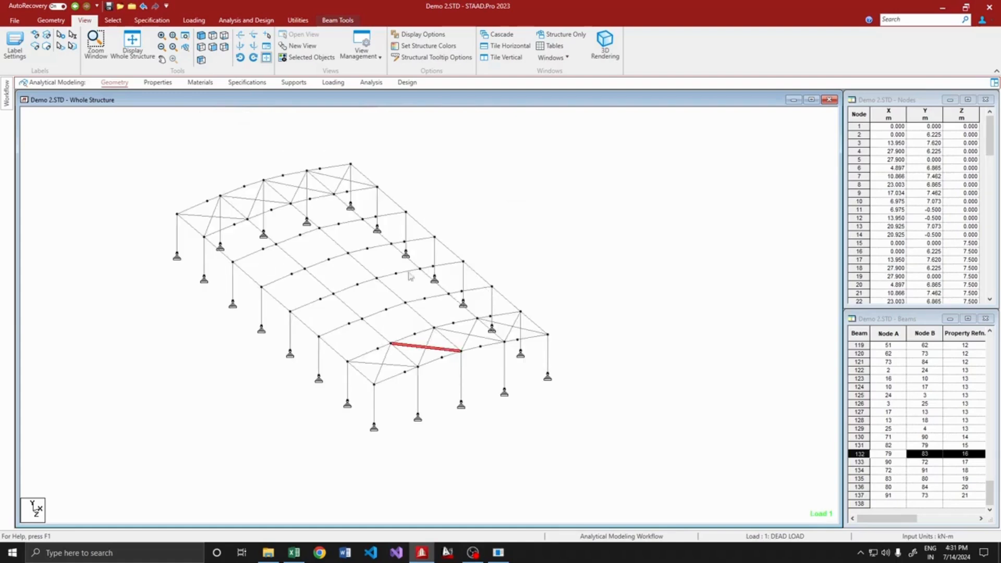
Update the kit's bracing inputs and view the available wall bracing types
left_click(498, 552)
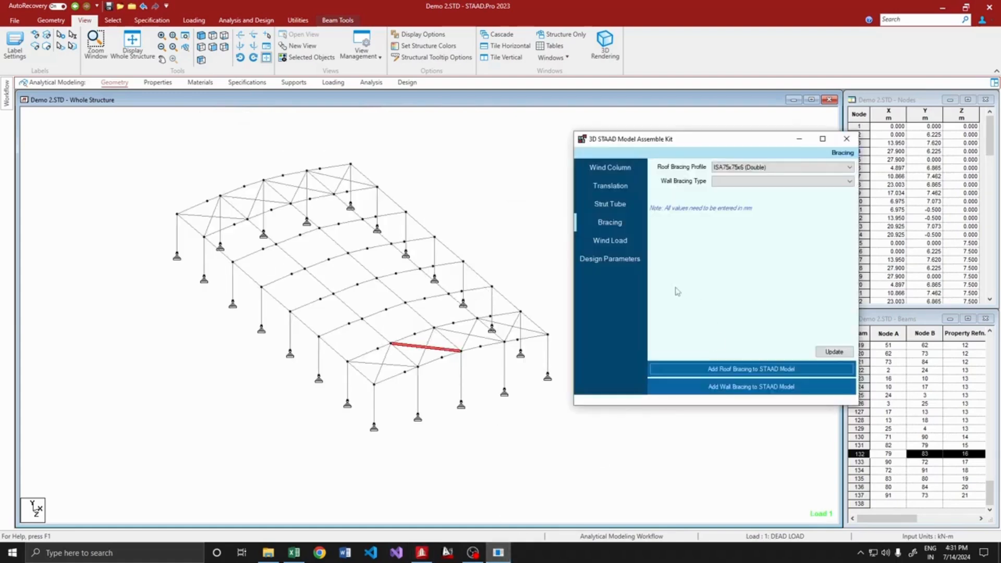
left_click(833, 351)
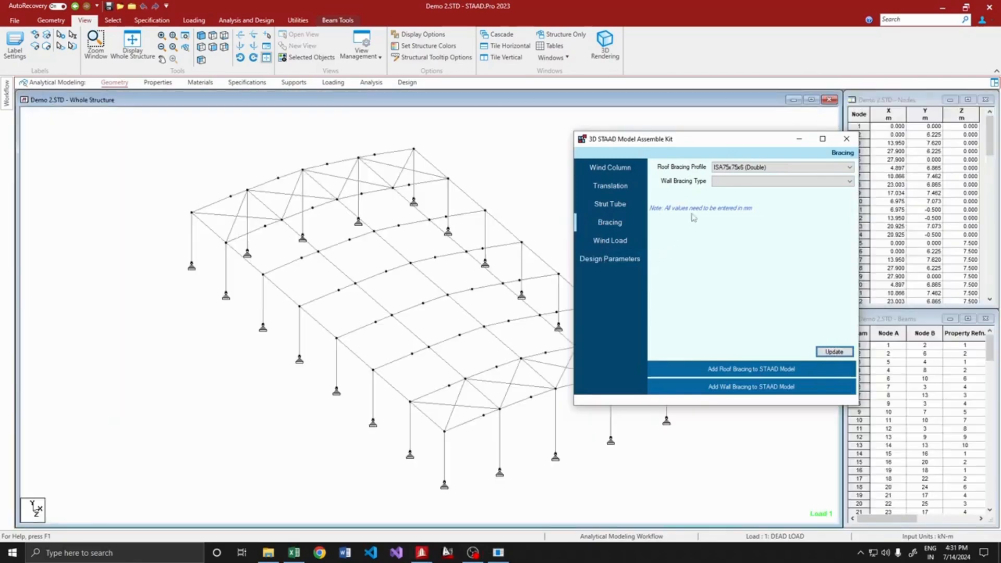
left_click(738, 181)
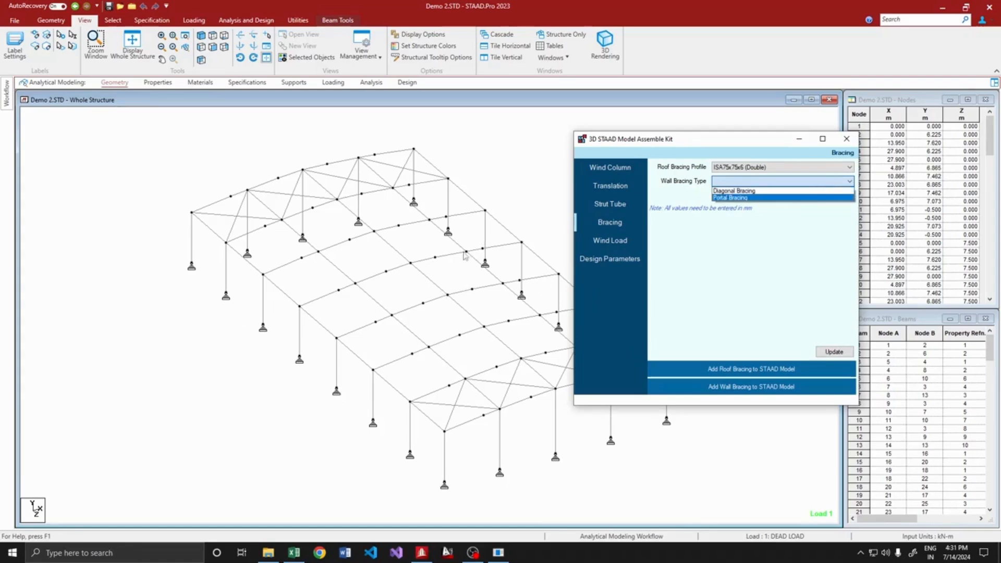
middle_click_drag(348, 322, 327, 318)
left_click(498, 553)
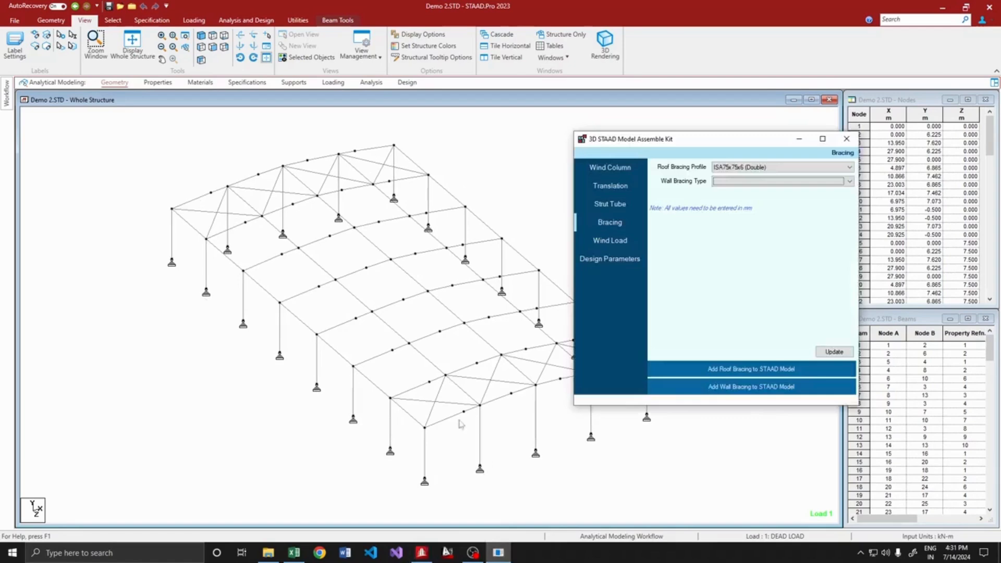
Delete the X = 0 eave strut tubes in the first and last bays and return to the Model Assemble Kit
left_click(191, 227)
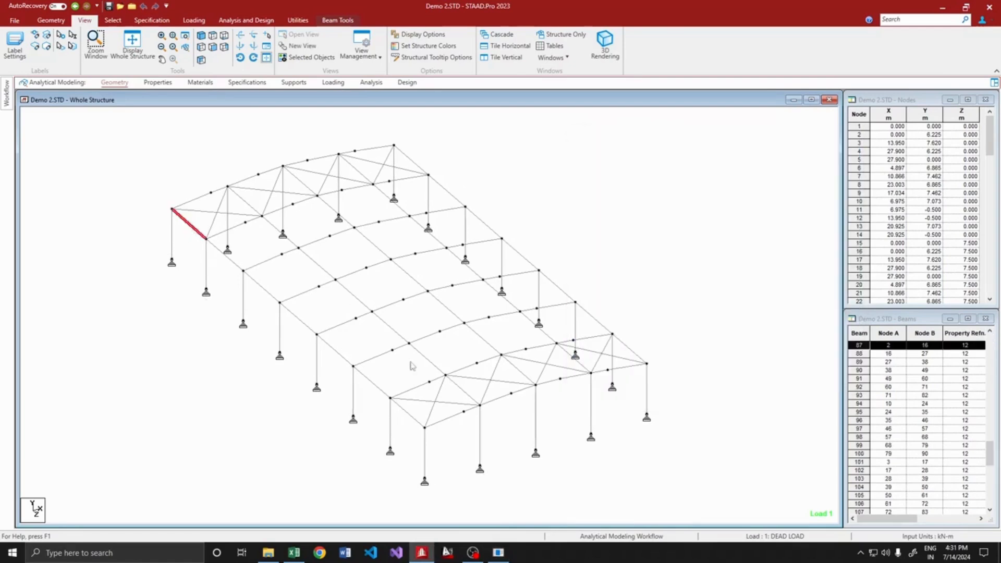
left_click(415, 420, "ctrl")
key("Delete")
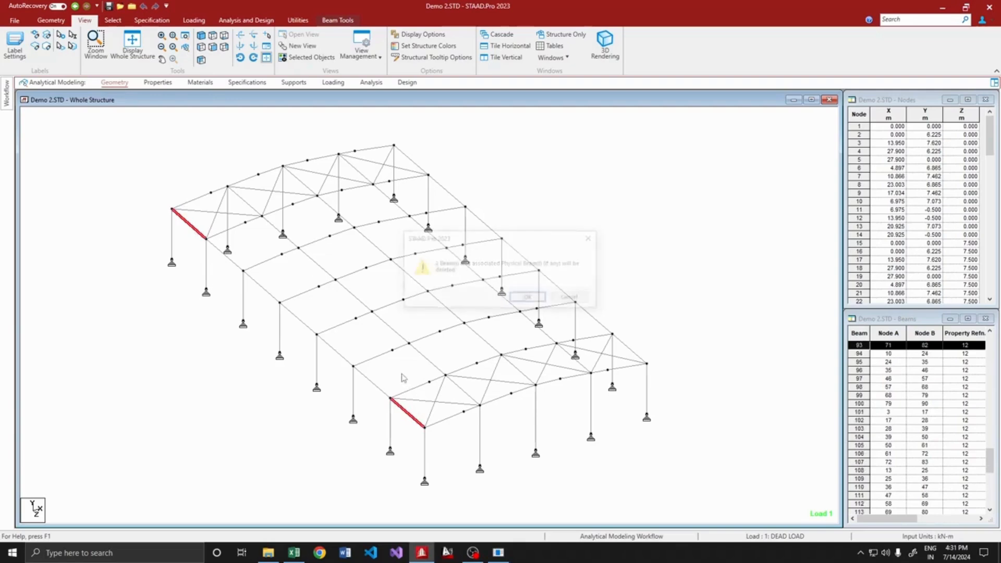
key("Return")
left_click(498, 552)
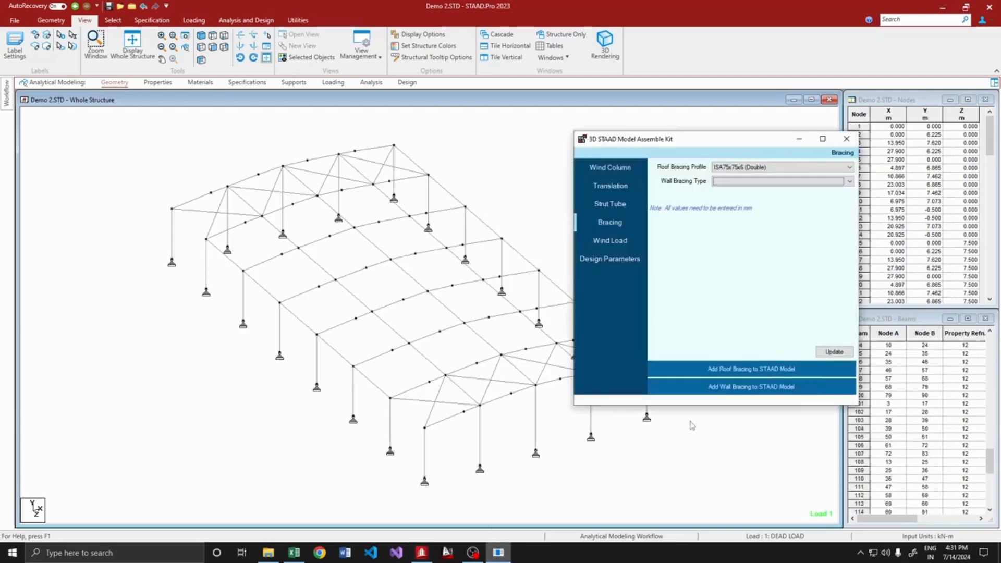
Update the kit's bracing inputs and set the wall bracing type to Portal Bracing
left_click(833, 352)
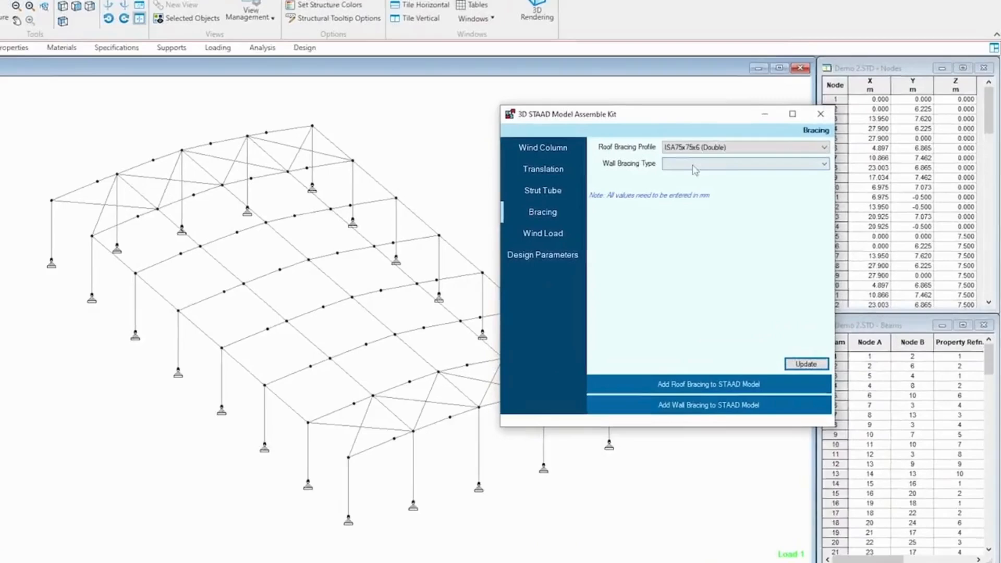
left_click(733, 182)
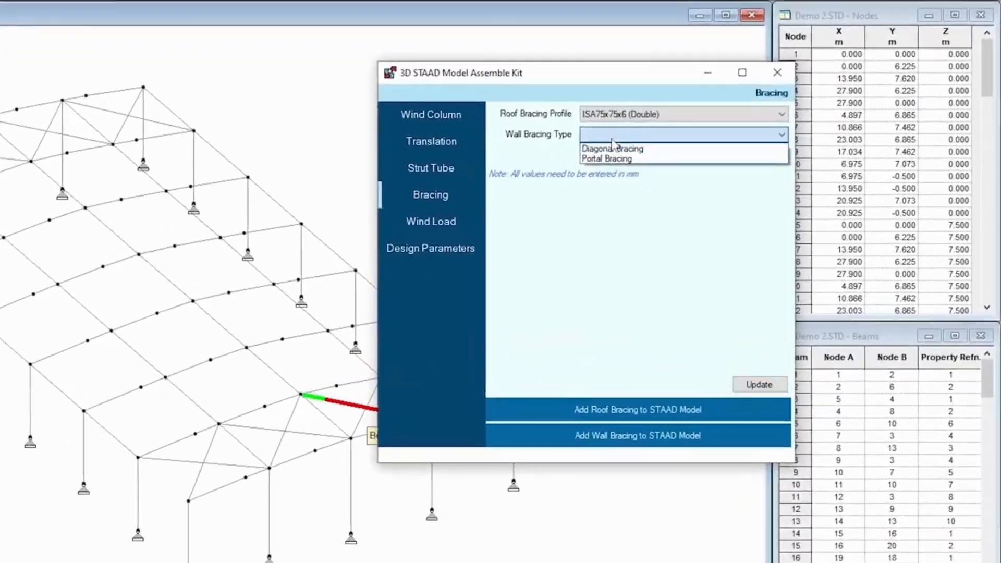
left_click(613, 148)
left_click(614, 134)
left_click(615, 159)
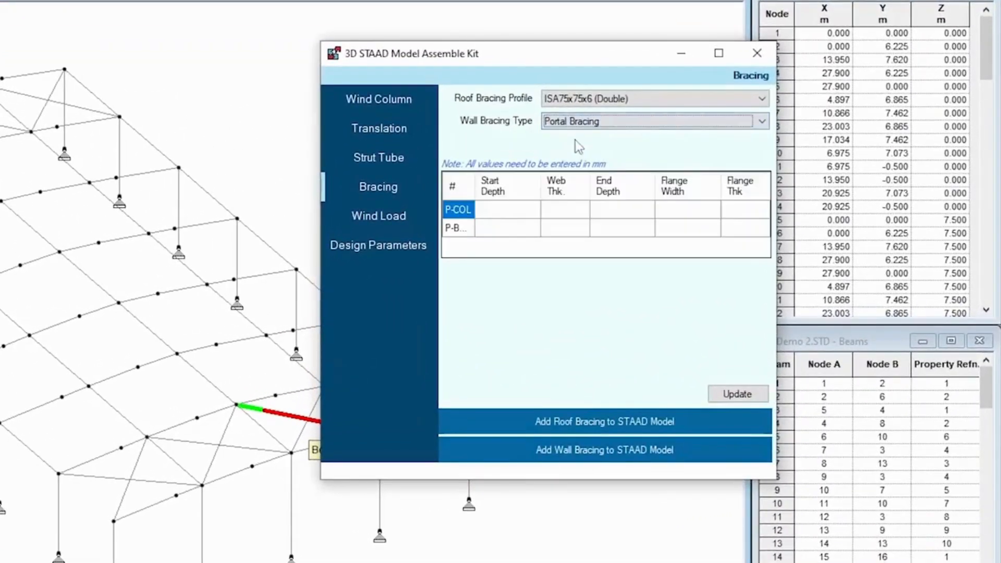
Define the P-COL section with start depth 262, web thickness 5, end depth 412, flange width 150 and flange thickness 6 mm
left_click(495, 212)
left_click_drag(473, 192, 484, 192)
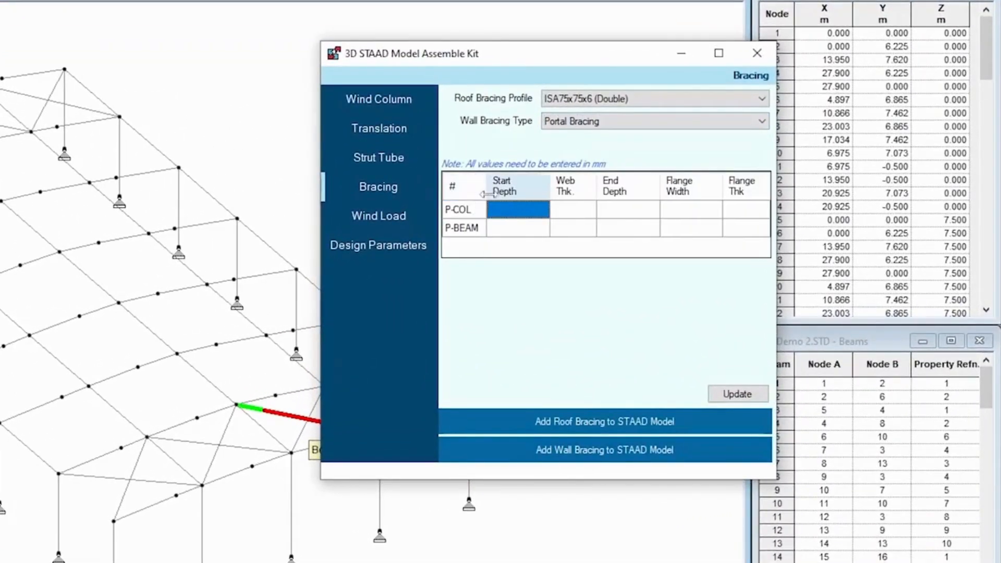
type("262")
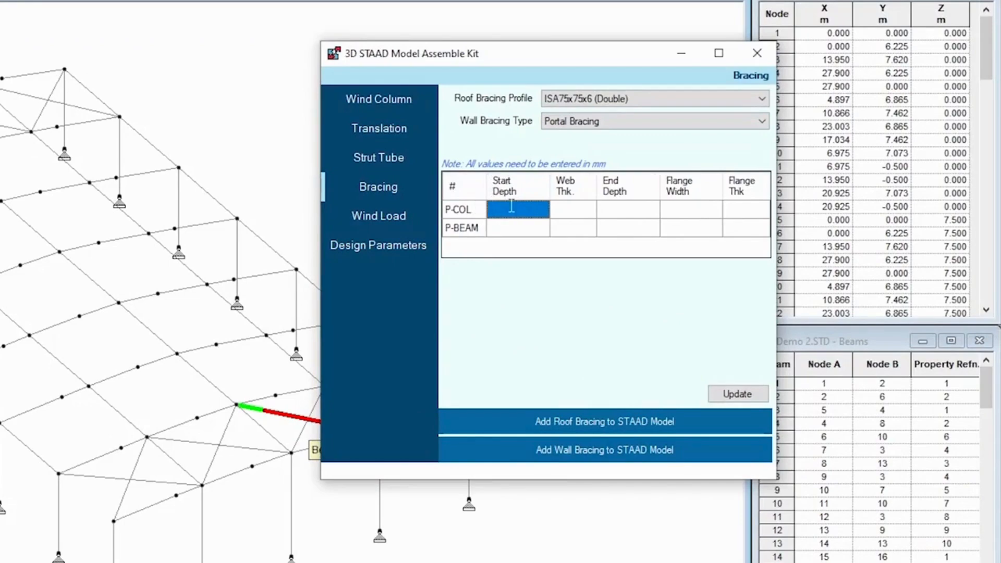
key("Tab")
type("5")
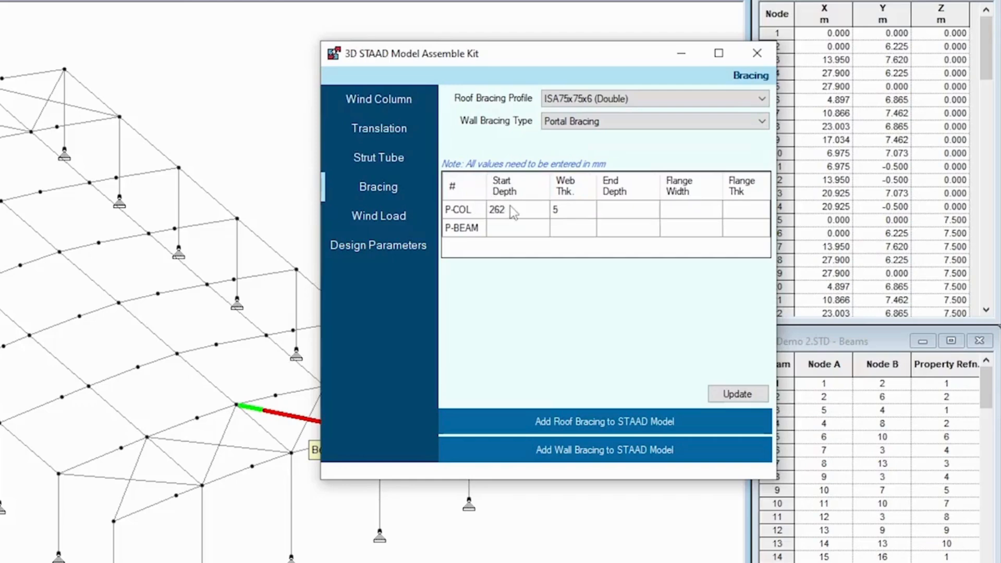
key("Tab")
type("412")
key("Tab")
type("150")
key("Tab")
type("6")
key("Tab")
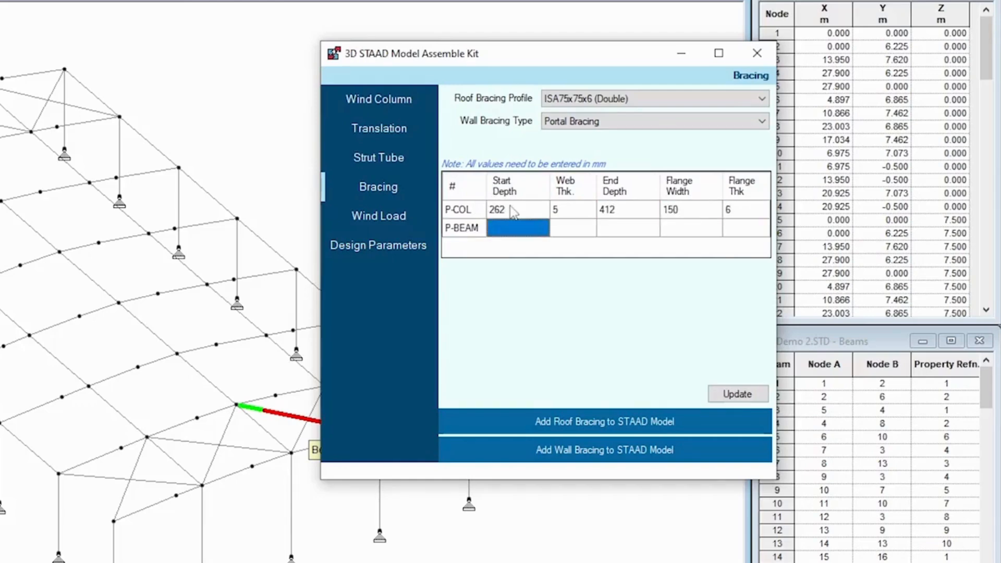
Define the P-BEAM section with start and end depths 412, web thickness 5, flange width 150 and flange thickness 6 mm
type("412")
key("Tab")
type("5")
key("Tab")
type("412")
key("Tab")
type("1")
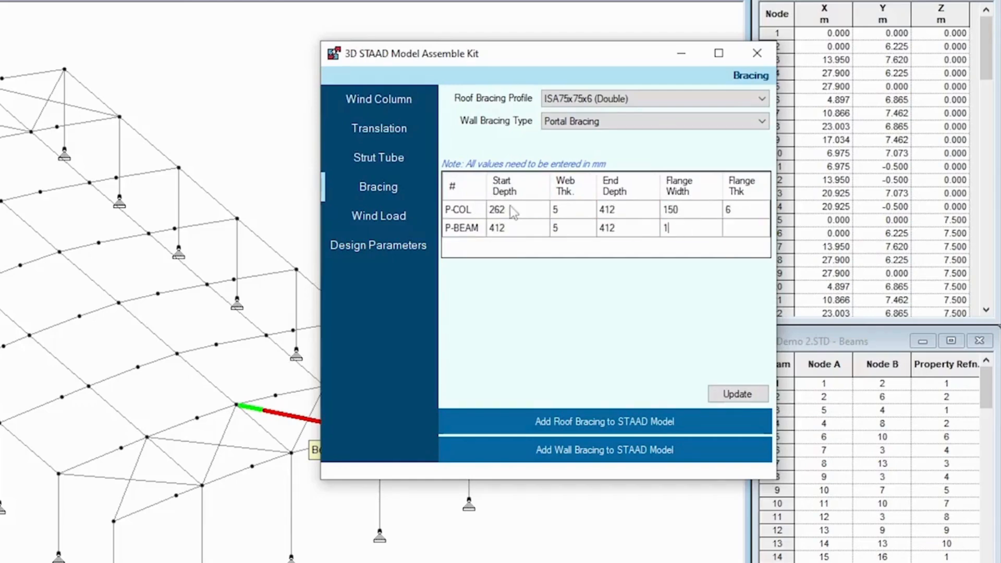
type("50")
key("Tab")
type("6")
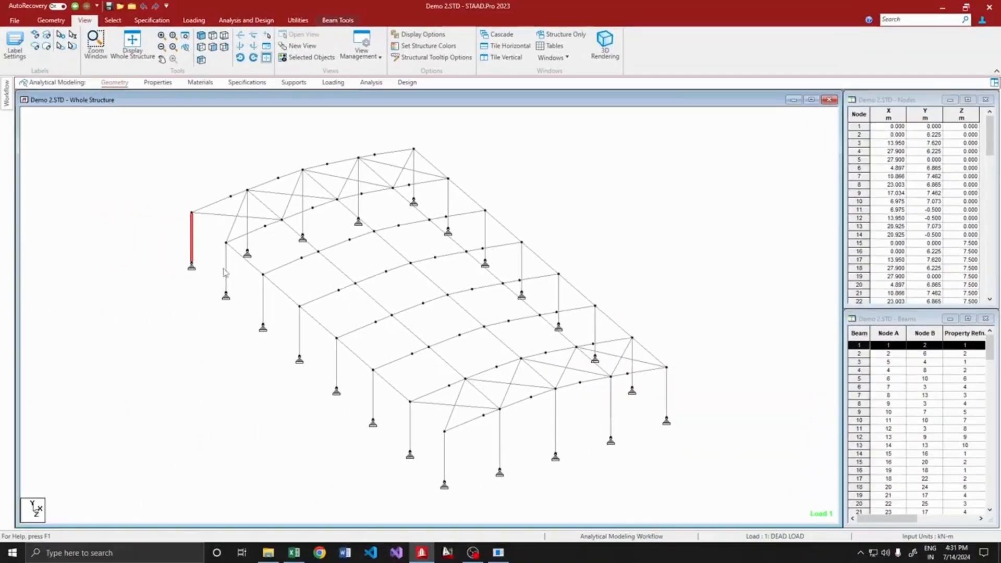
Add the portal wall bracing between the two X = 0 columns of the first bay
left_click(226, 269, "ctrl")
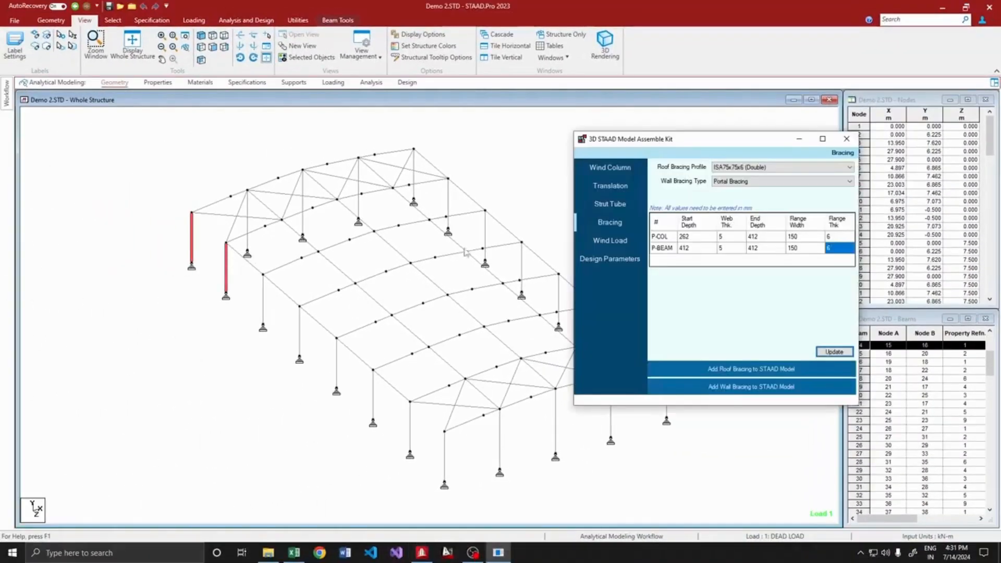
left_click(743, 392)
left_click(544, 313)
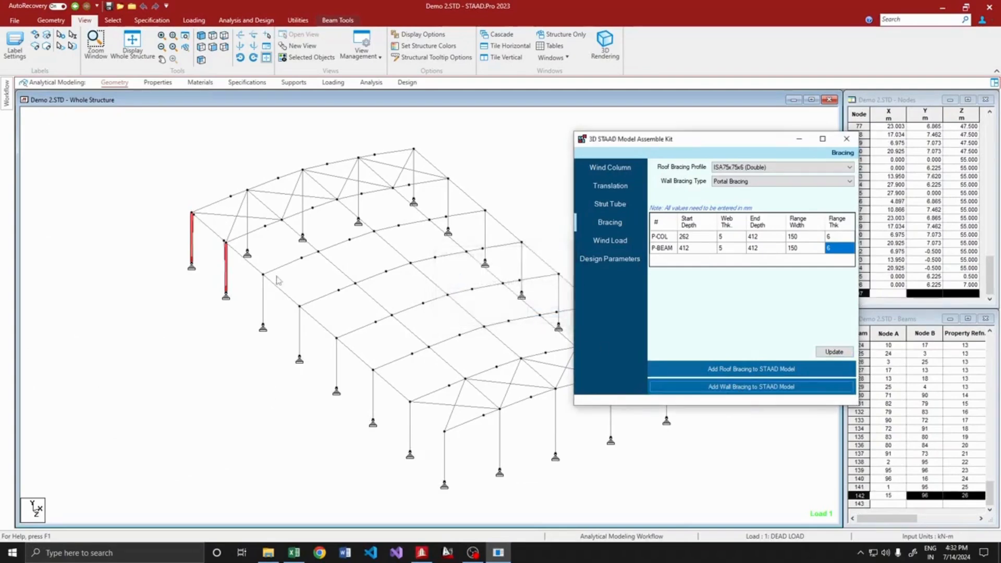
Add the portal wall bracing between the two X = 0 columns of the last bay
left_click(414, 428)
left_click(444, 448, "ctrl")
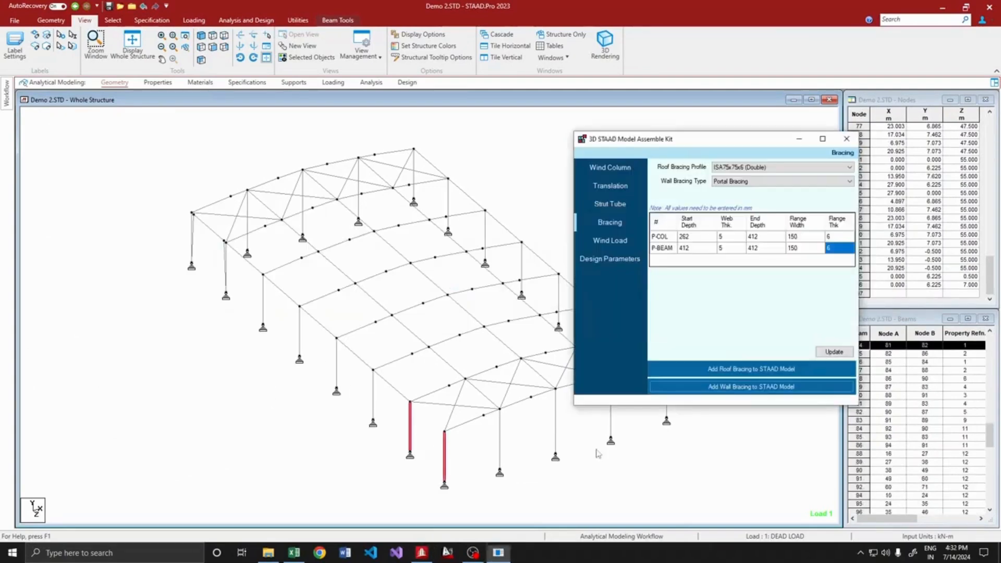
left_click(693, 387)
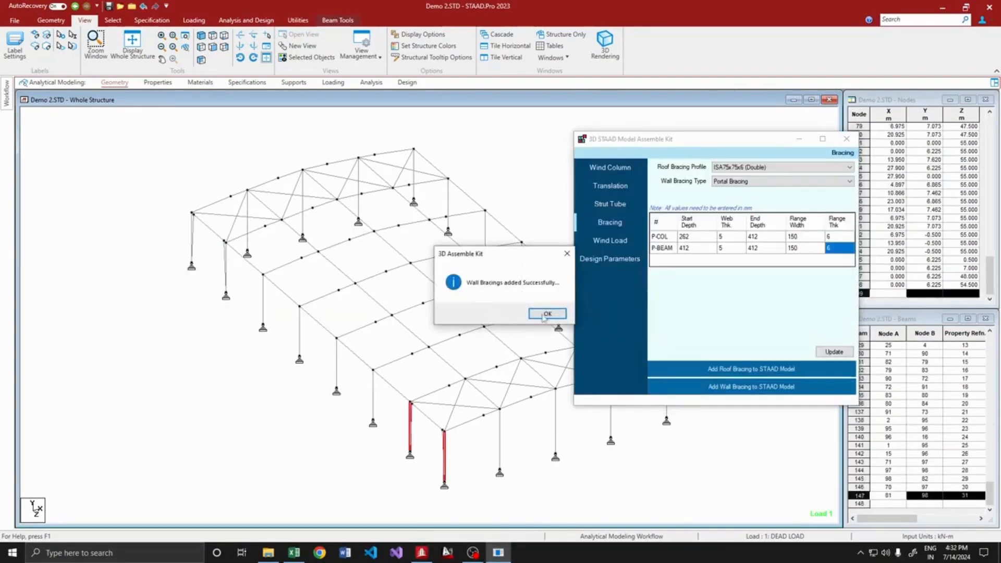
left_click(545, 315)
Change the wall bracing type to Diagonal Bracing and set its profile to 139.7x4.5CHS
left_click(385, 103)
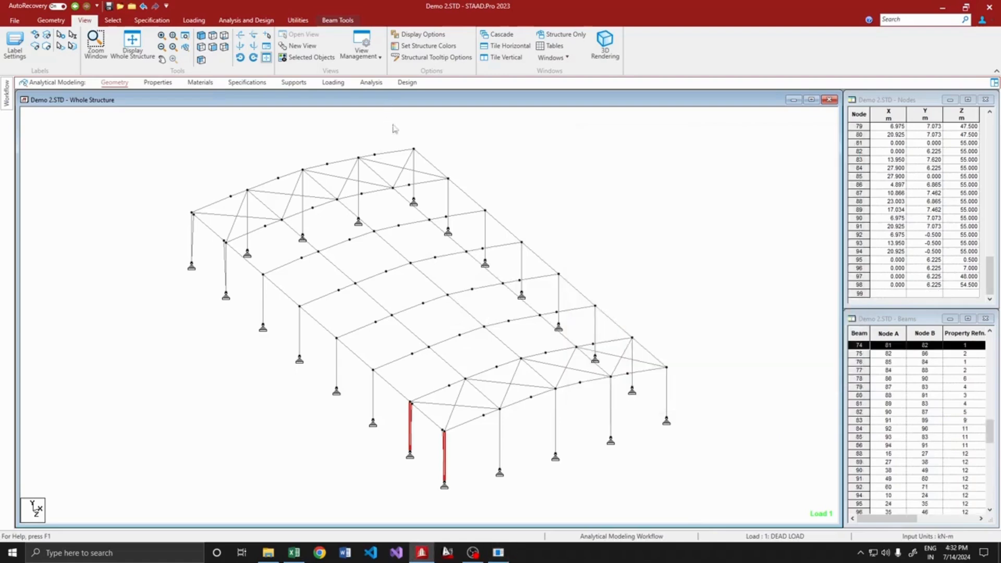
key("Left")
key("Left")
key("Left")
key("Left")
key("Left")
key("Left")
key("Left")
key("Left")
key("Left")
key("Left")
key("Left")
middle_click_drag(460, 249, 347, 210)
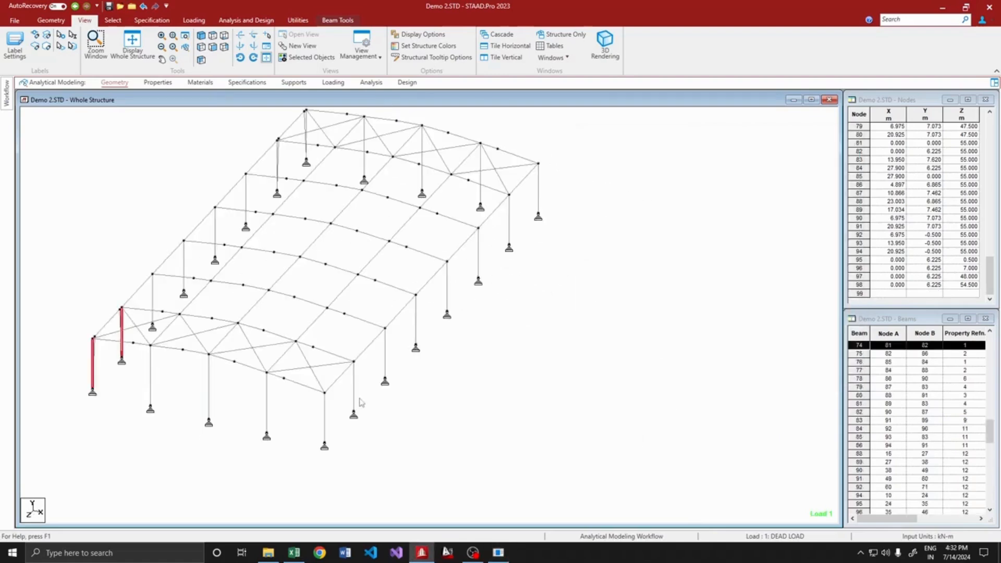
key("alt+Tab")
left_click(735, 181)
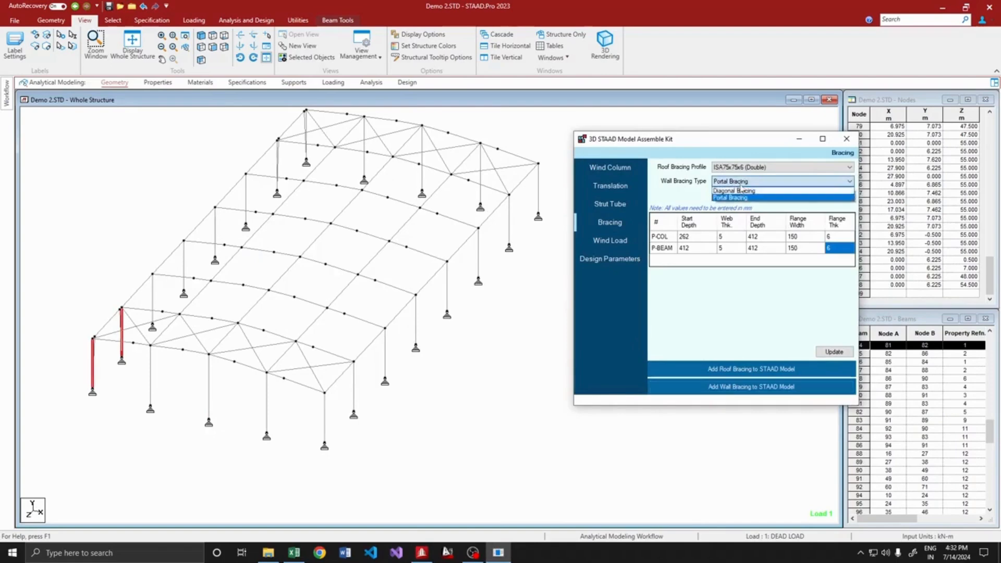
left_click(732, 192)
left_click(731, 195)
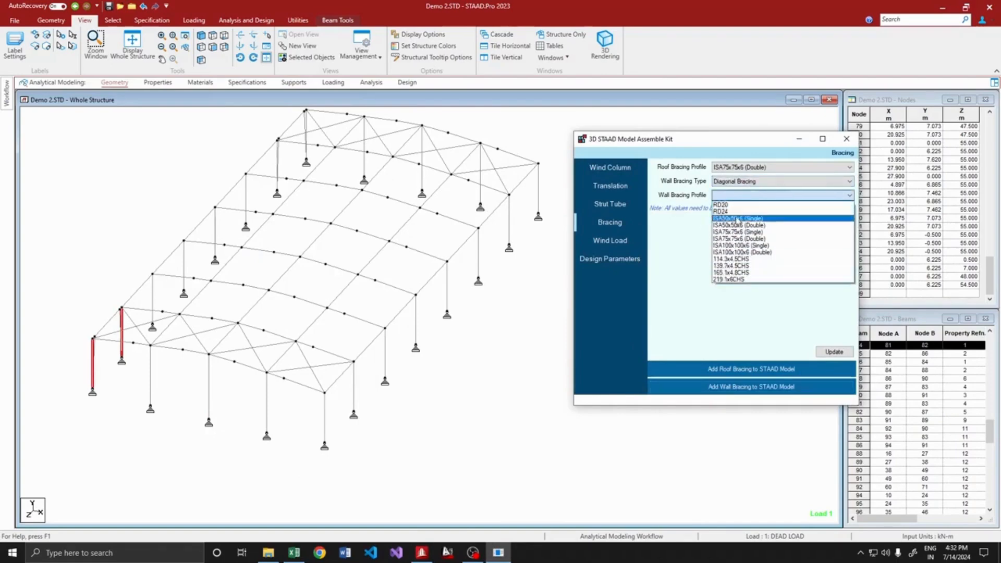
left_click(731, 266)
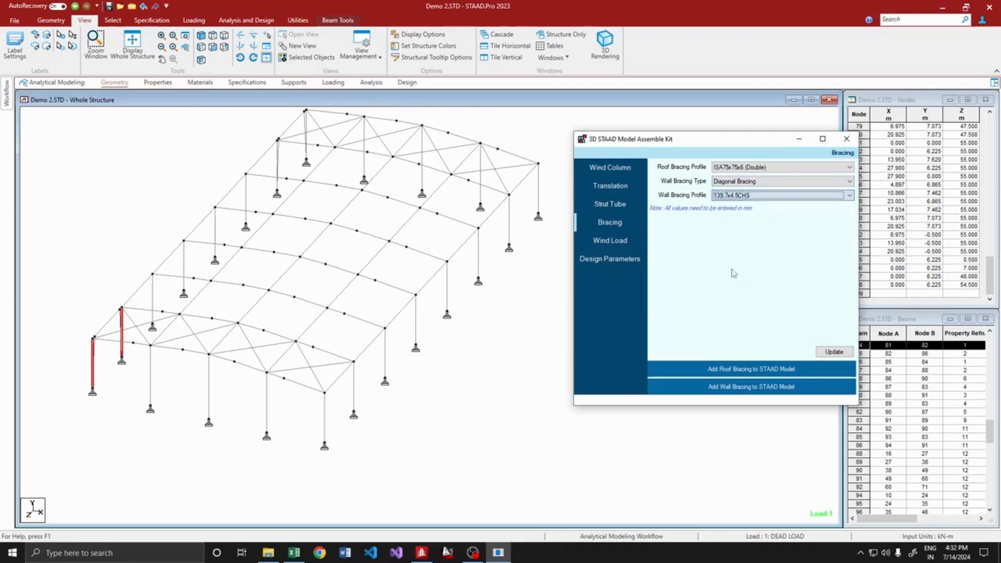
Add diagonal wall bracing between the two X = 27.9 m columns of the last bay
left_click(324, 426)
key("alt+Tab")
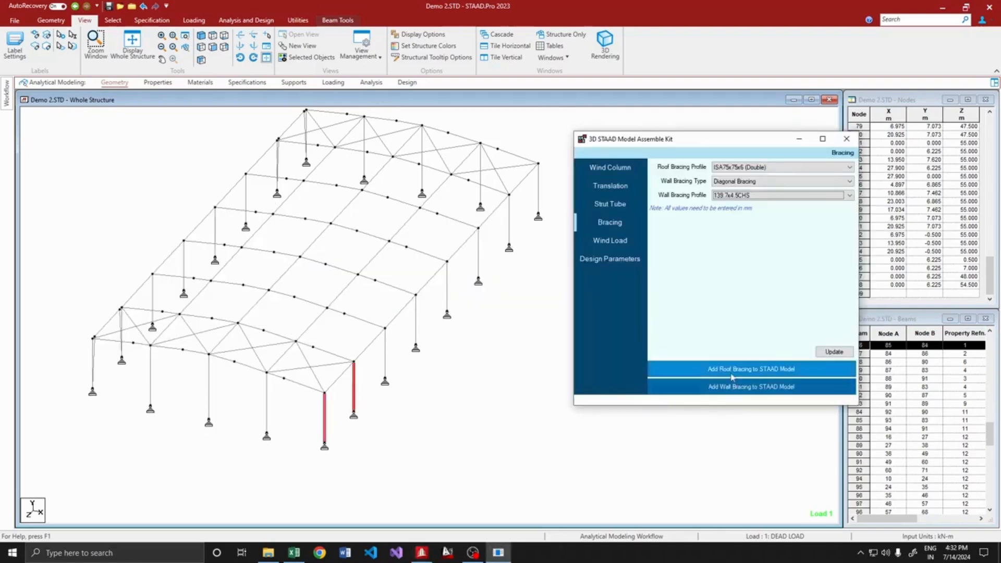
left_click(726, 387)
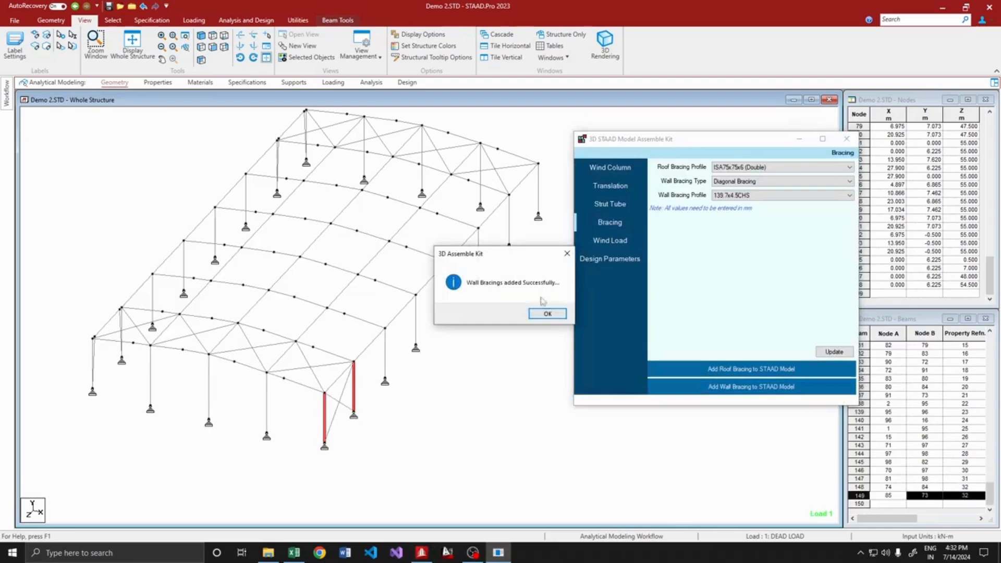
left_click(547, 312)
Add diagonal wall bracing between the two X = 27.9 m columns of the first bay
left_click(508, 232)
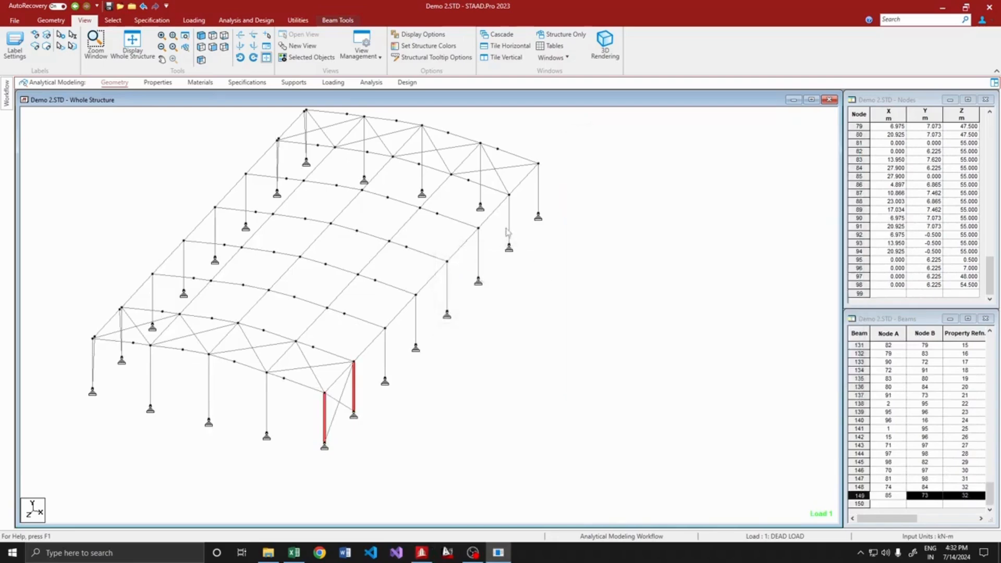
left_click(539, 196, "ctrl")
key("alt+Tab")
left_click(731, 389)
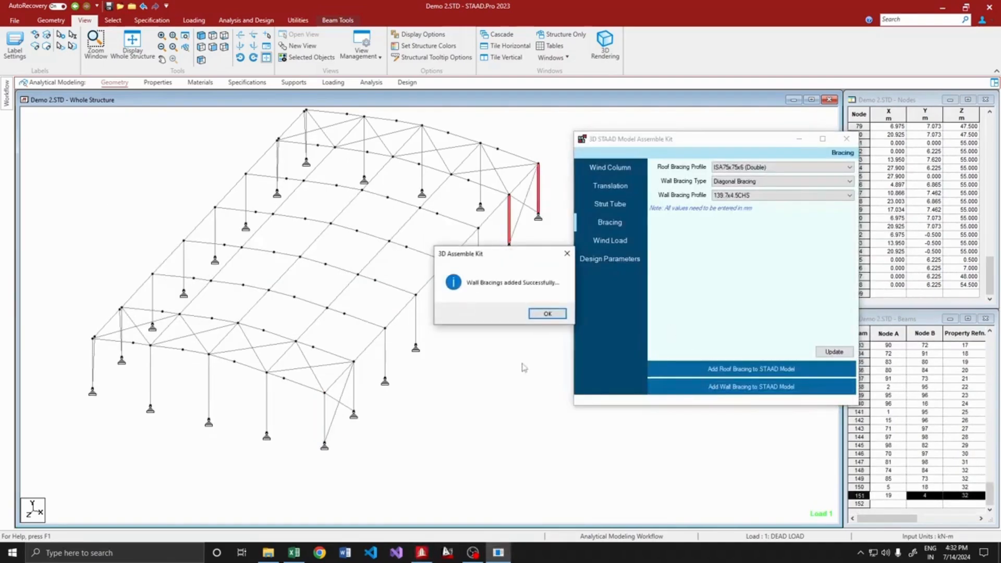
left_click(542, 314)
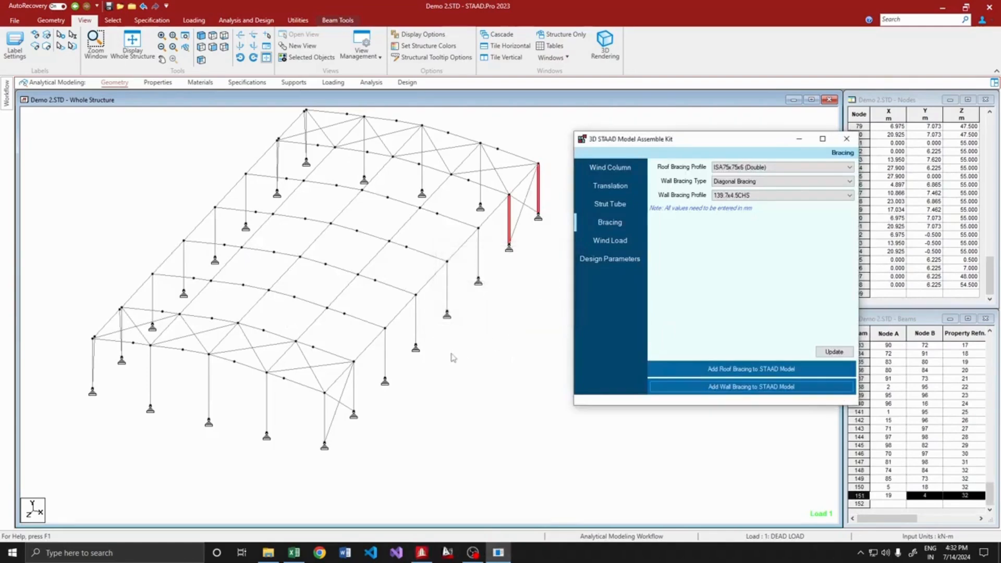
Examine the portal and diagonal wall bracing in the end bays from both sides of the structure
key("Right")
key("Left")
key("Left")
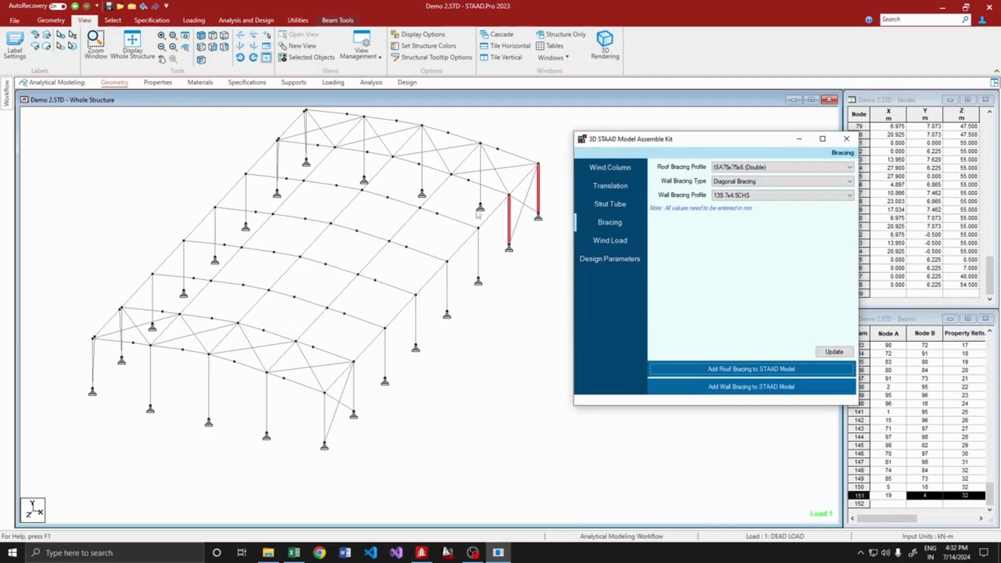
left_click(492, 150)
key("Right")
key("Right")
key("Right")
key("Right")
key("Right")
key("Right")
key("Right")
key("Right")
key("Right")
key("Right")
key("Right")
key("Right")
key("Right")
key("Right")
key("Right")
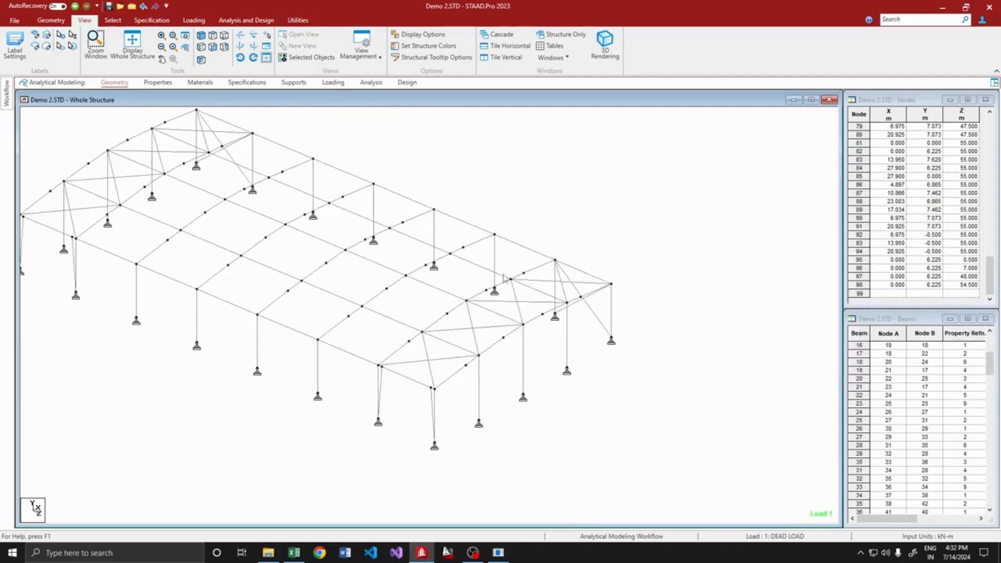
key("Right")
left_click(498, 552)
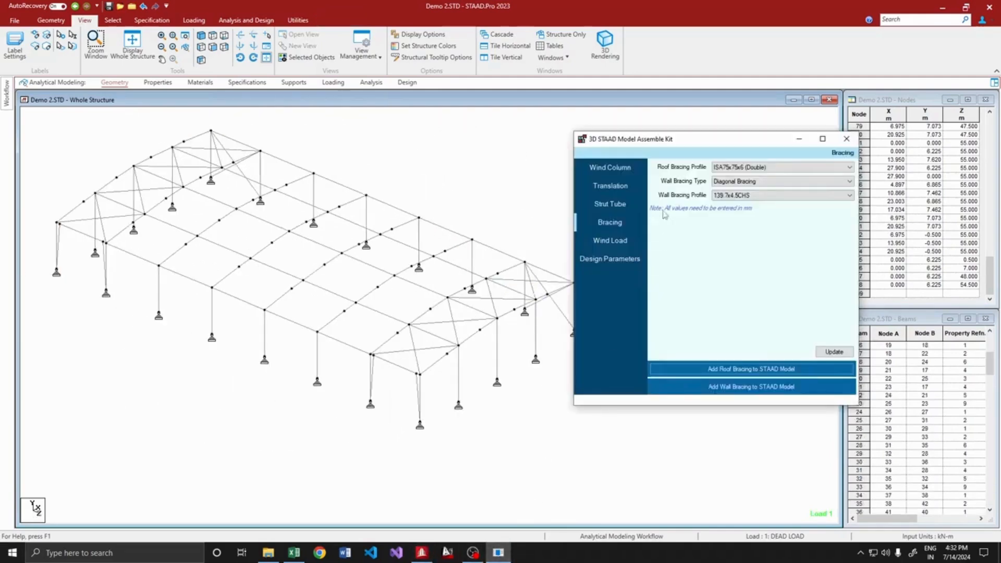
View the kit's wind load inputs and return to the bracing inputs
left_click(610, 240)
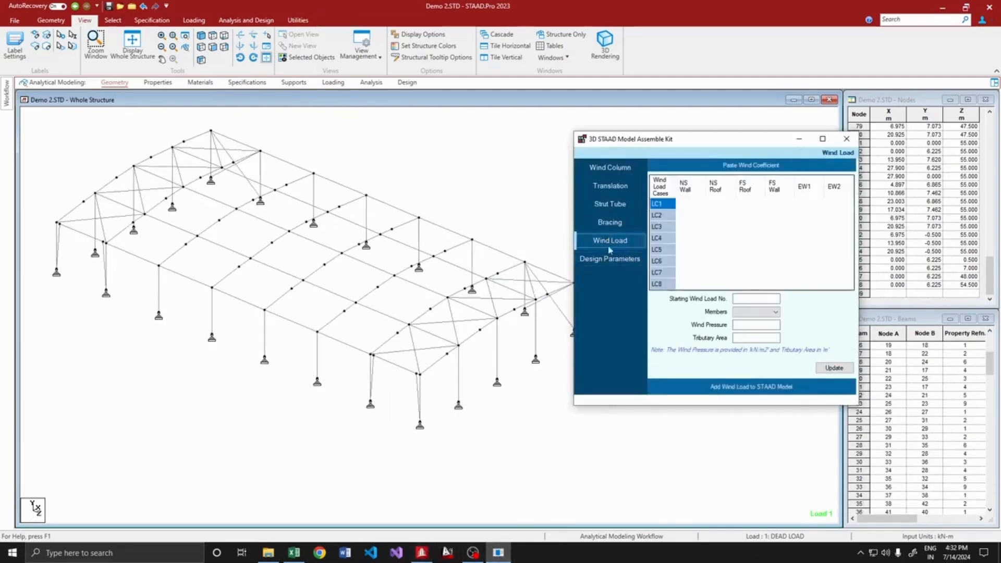
scroll(445, 250, "down", 2)
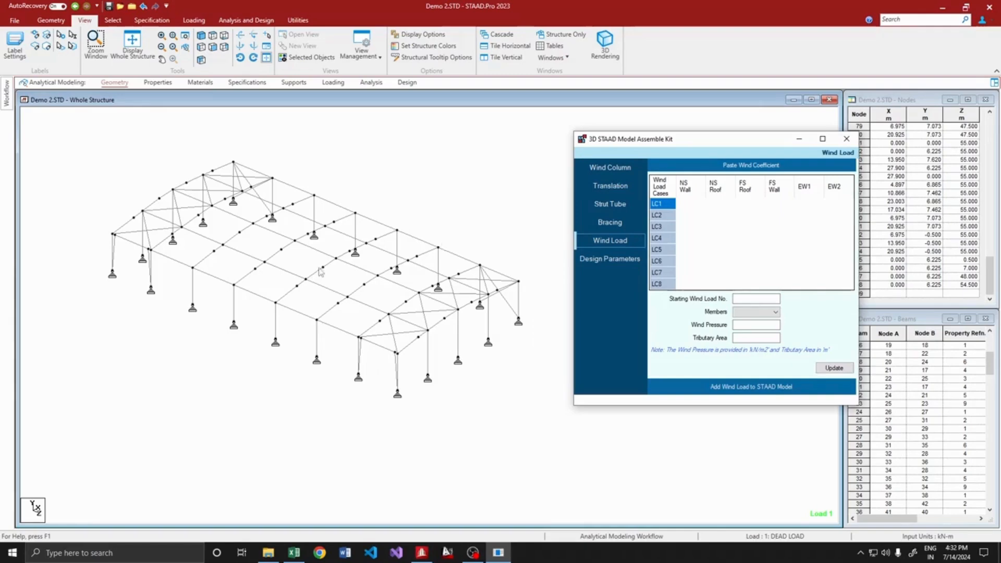
scroll(320, 271, "down", 1)
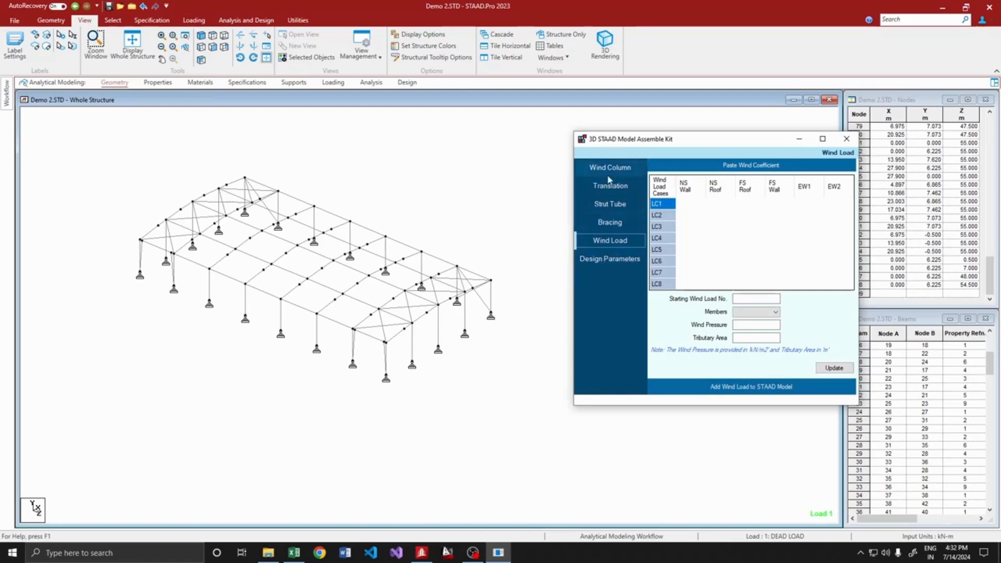
left_click(610, 204)
left_click(609, 222)
Add RD24 roof bracing between the five strut tubes of the middle bay
left_click(264, 292)
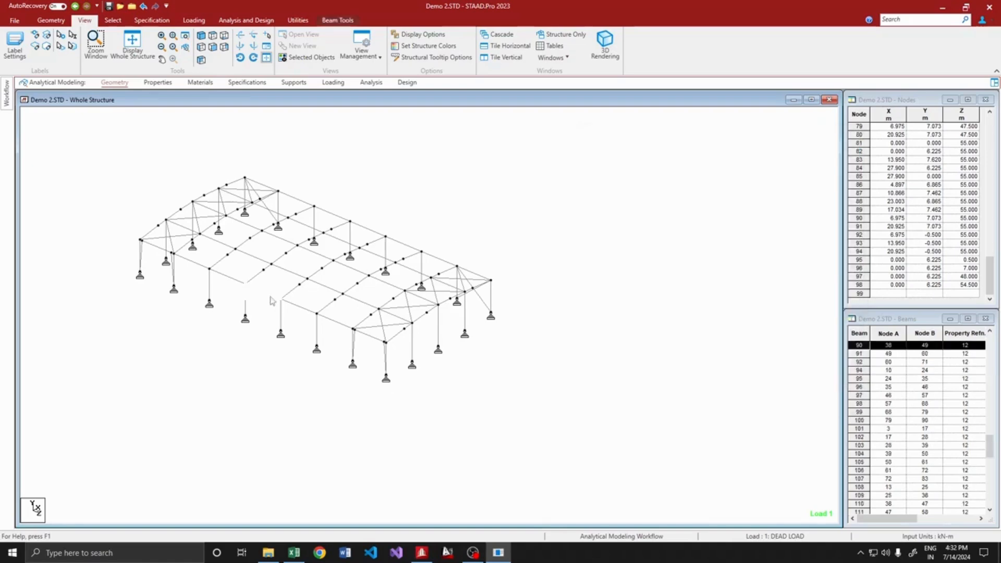
left_click(289, 271, "ctrl")
left_click(315, 252, "ctrl")
left_click(341, 241, "ctrl")
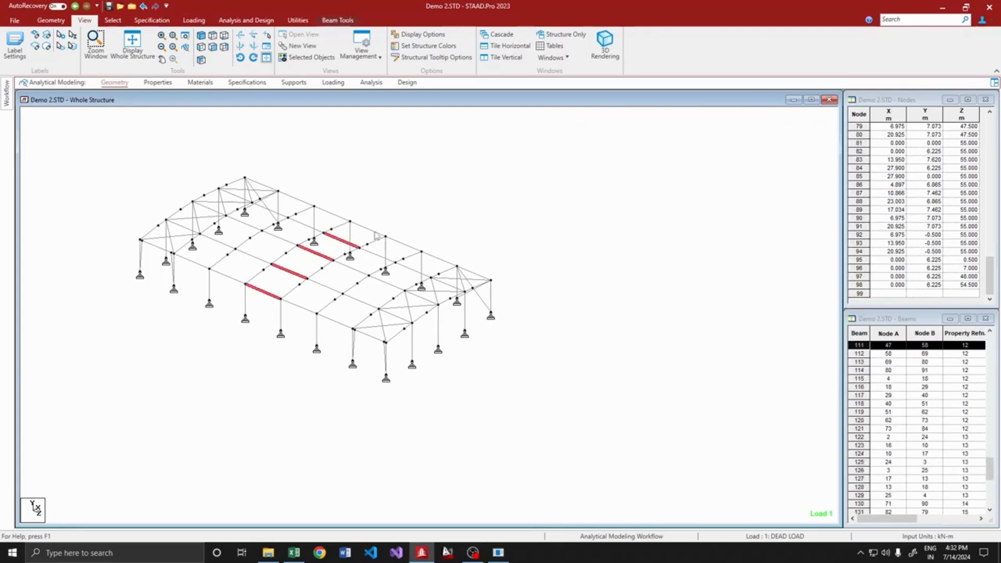
left_click(367, 229, "ctrl")
key("alt+Tab")
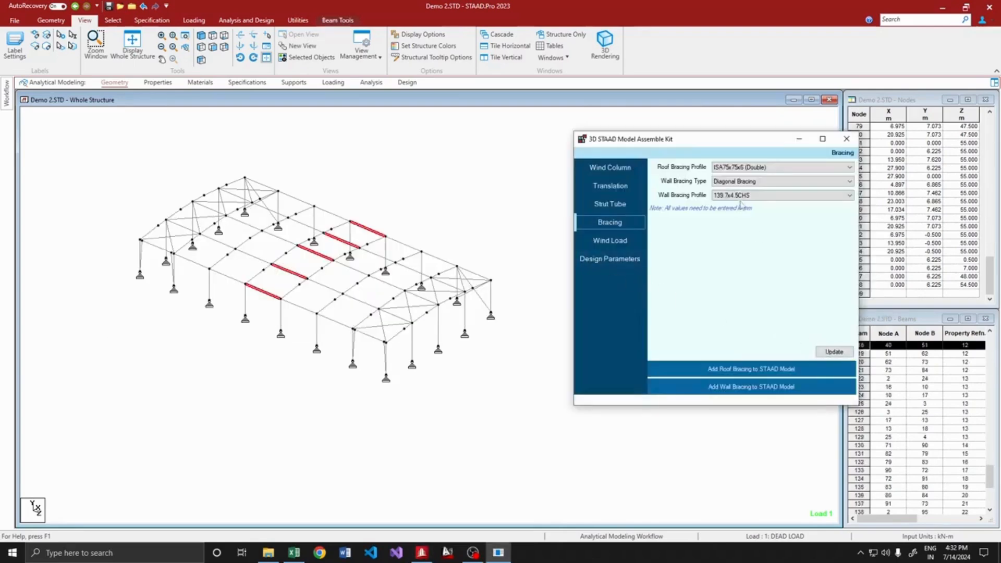
left_click(746, 167)
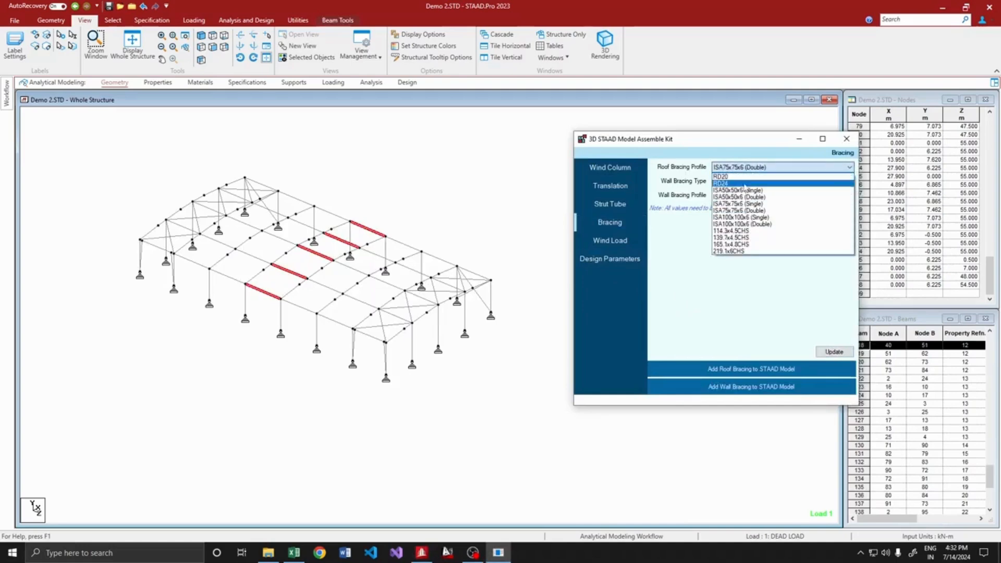
left_click(748, 185)
left_click(834, 351)
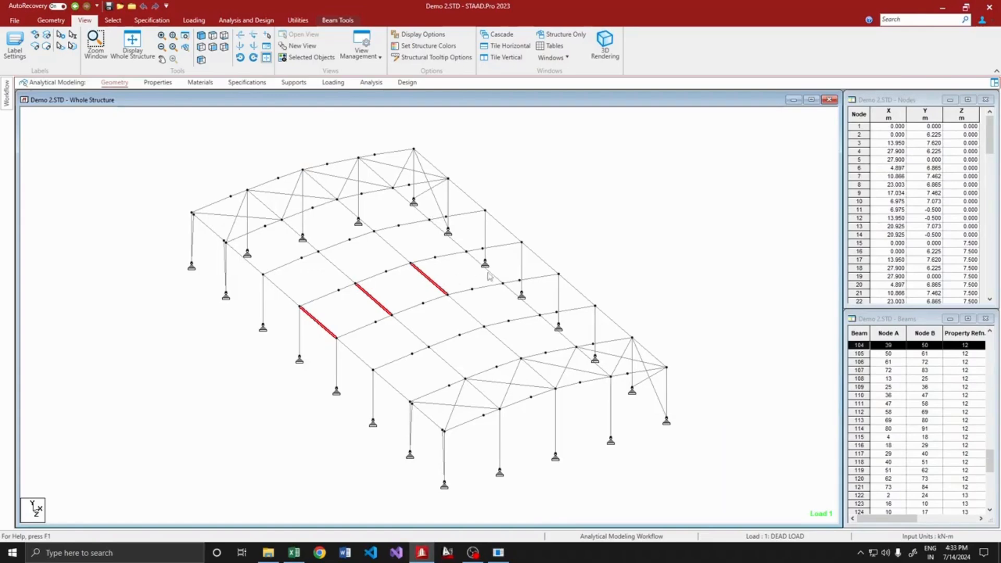
key("alt+Tab")
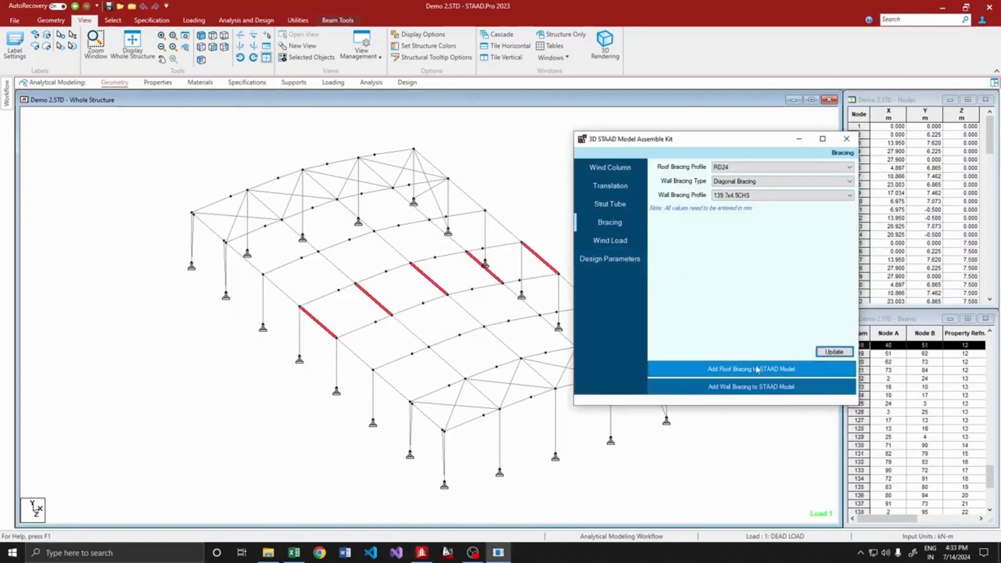
left_click(654, 369)
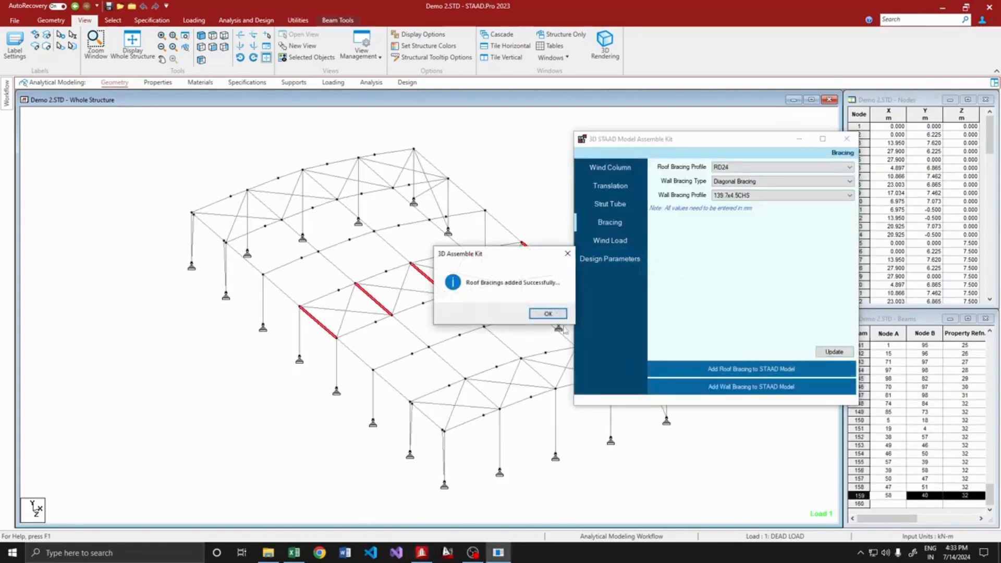
left_click(547, 313)
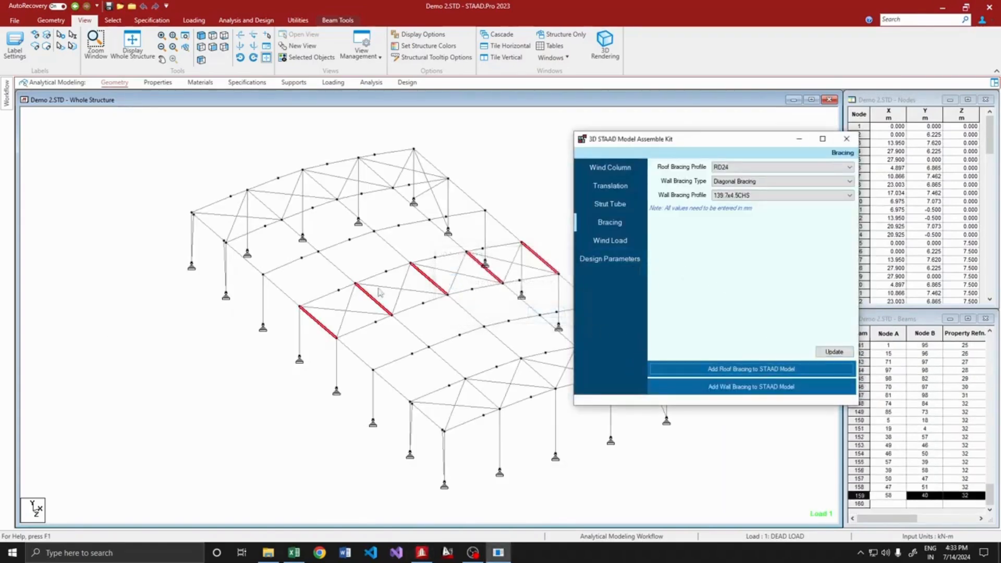
Check the wind load case numbering in the model and set the kit's starting wind load number to 3
left_click(499, 553)
left_click(609, 241)
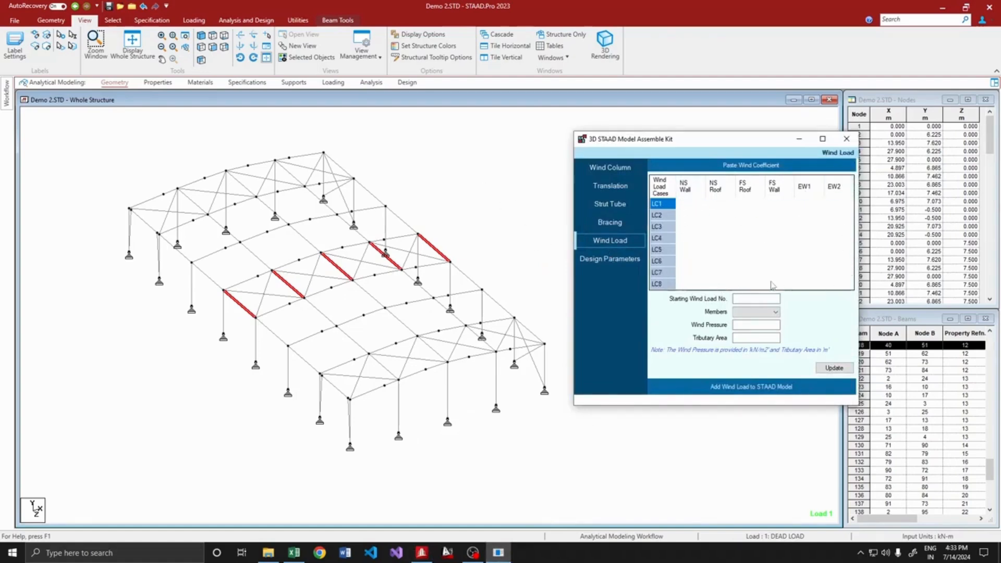
left_click(759, 299)
left_click(334, 82)
left_click(832, 133)
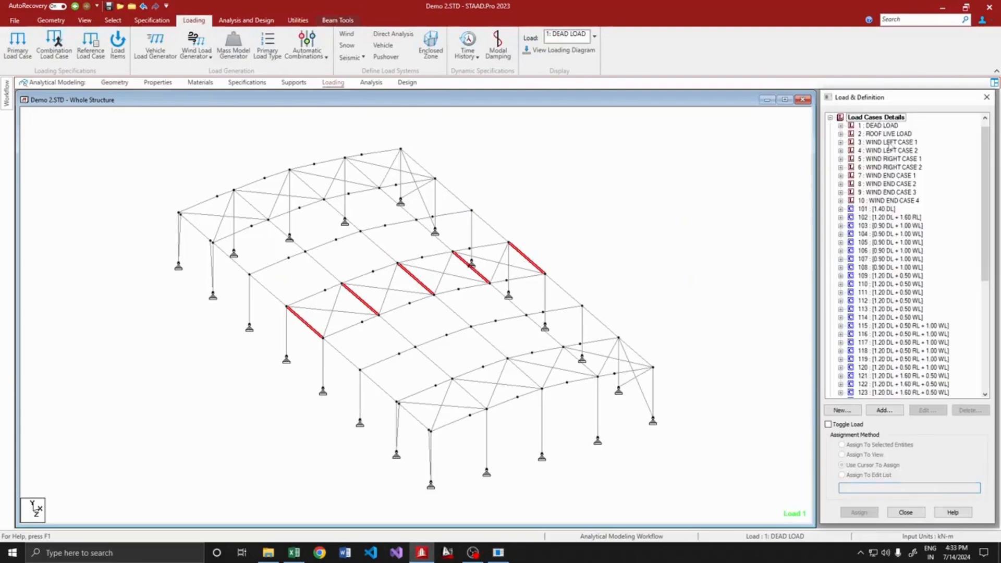
left_click(498, 553)
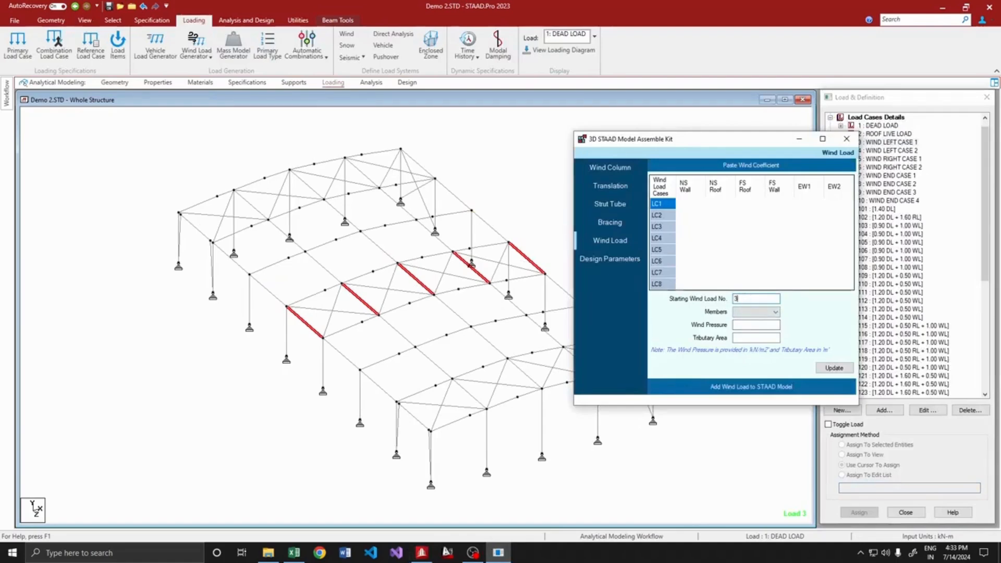
Select the three wind columns of the far end wall and set the wind load members to End Wall 1
left_click(762, 311)
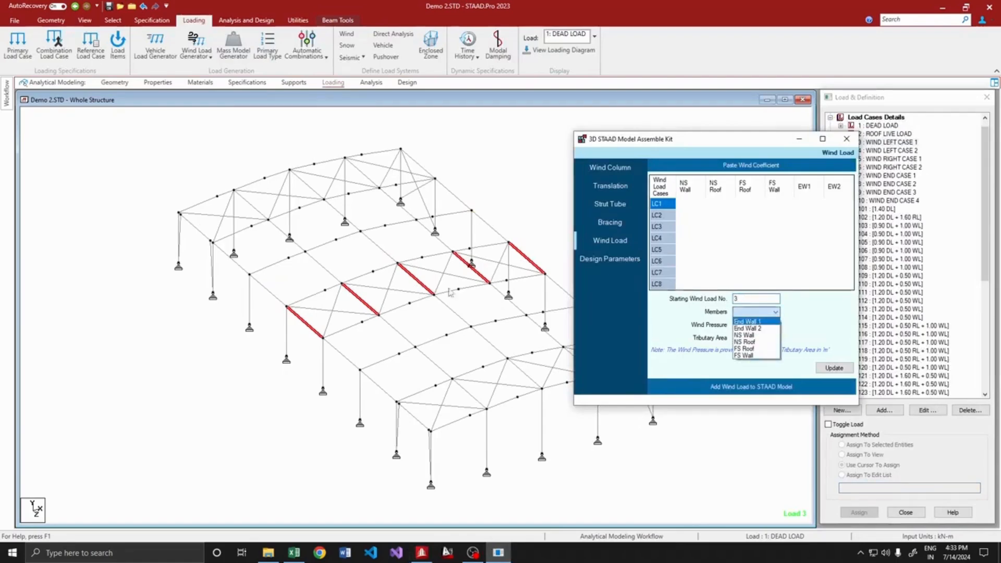
left_click(233, 252)
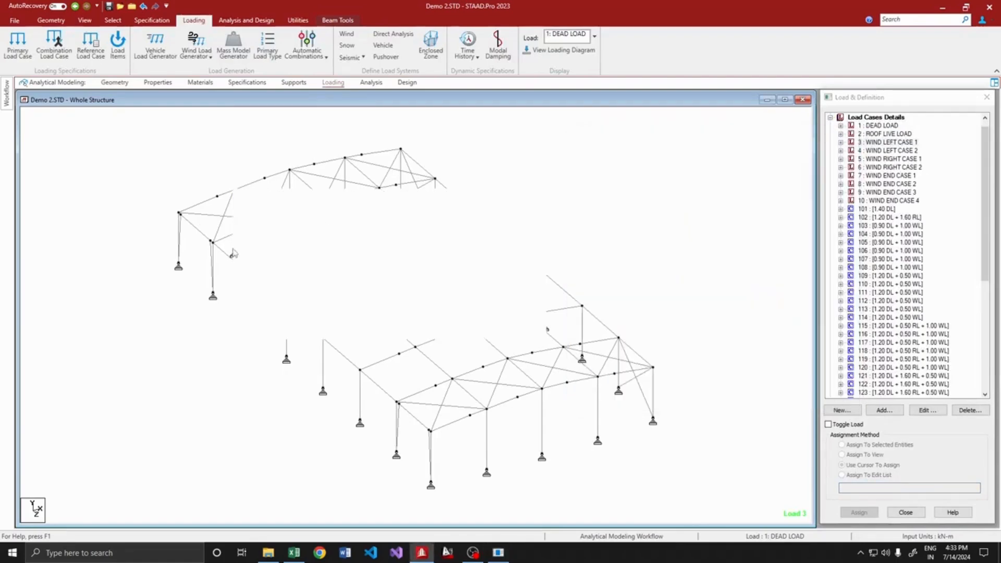
left_click(288, 232, "ctrl")
left_click(344, 215, "ctrl")
left_click(499, 553)
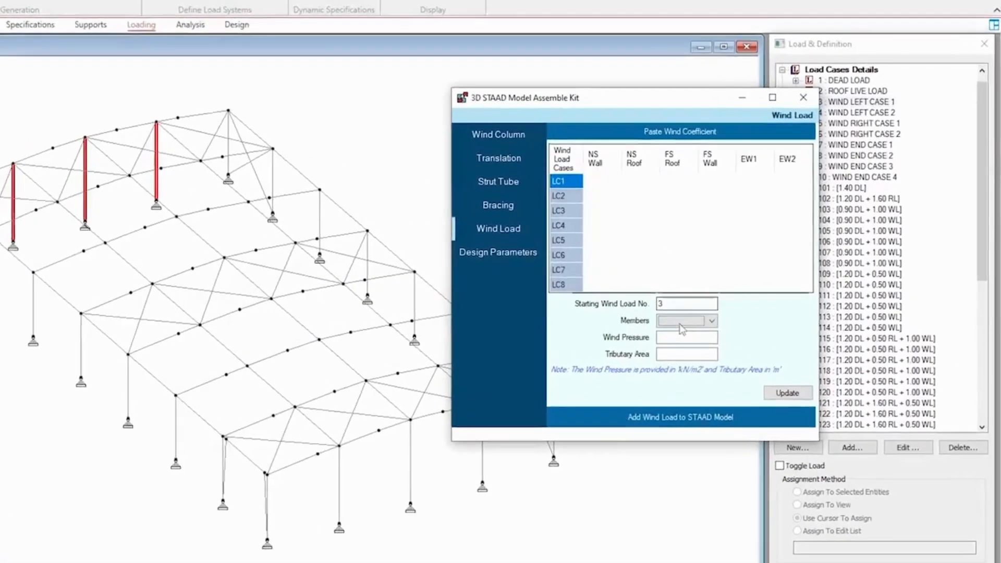
left_click(751, 313)
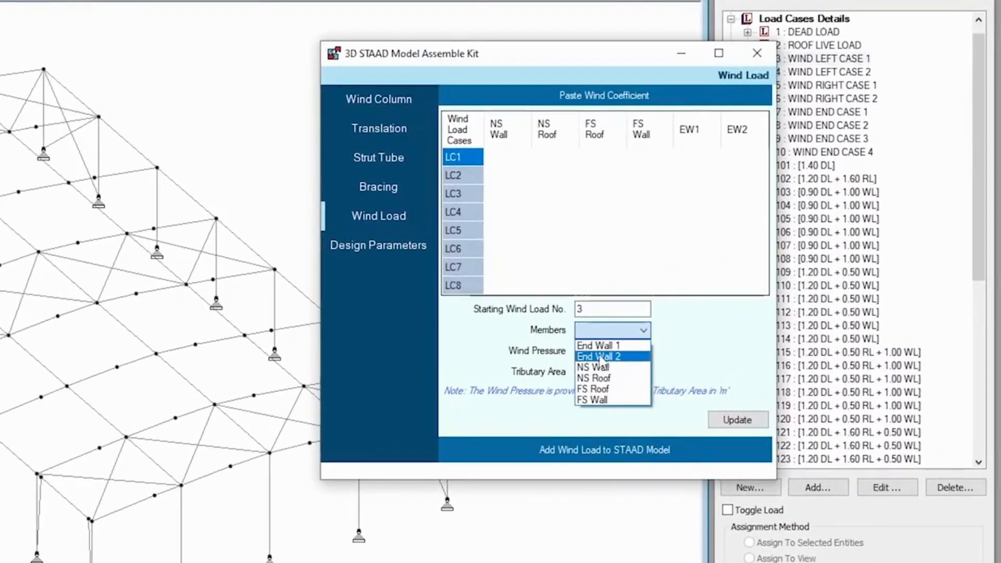
left_click(599, 346)
left_click_drag(677, 157, 691, 305)
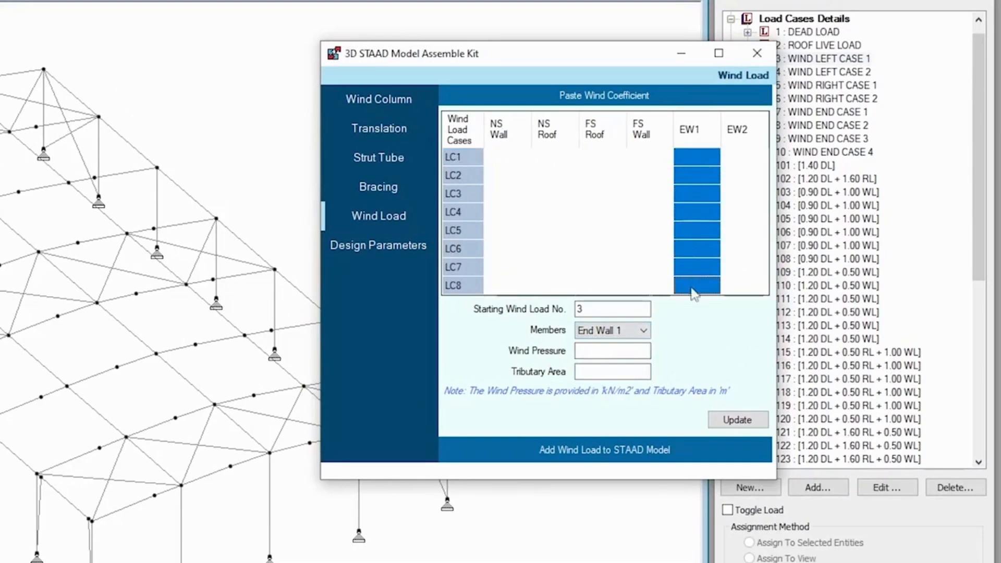
left_click_drag(566, 55, 412, 30)
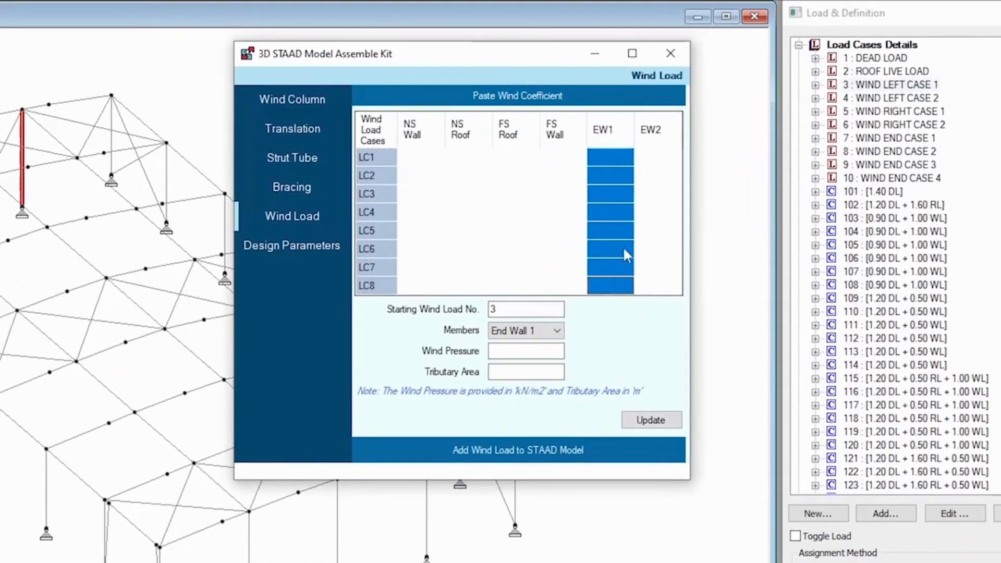
left_click(514, 370)
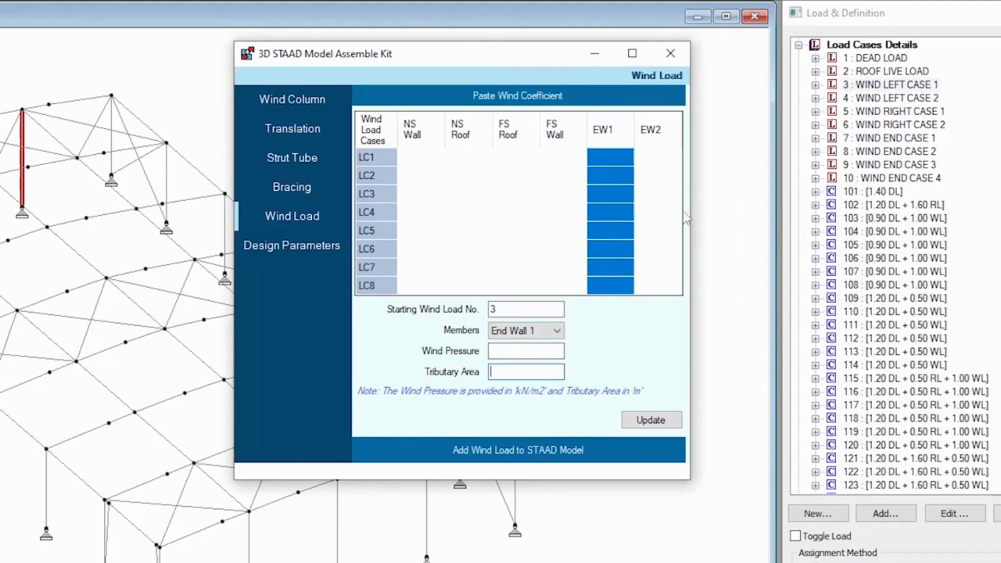
Copy the wind coefficients in A1:F8 of the Excel sheet and paste them into the kit's wind coefficient table
key("alt+Tab")
key("alt+Tab")
key("alt+Tab")
key("alt+Tab")
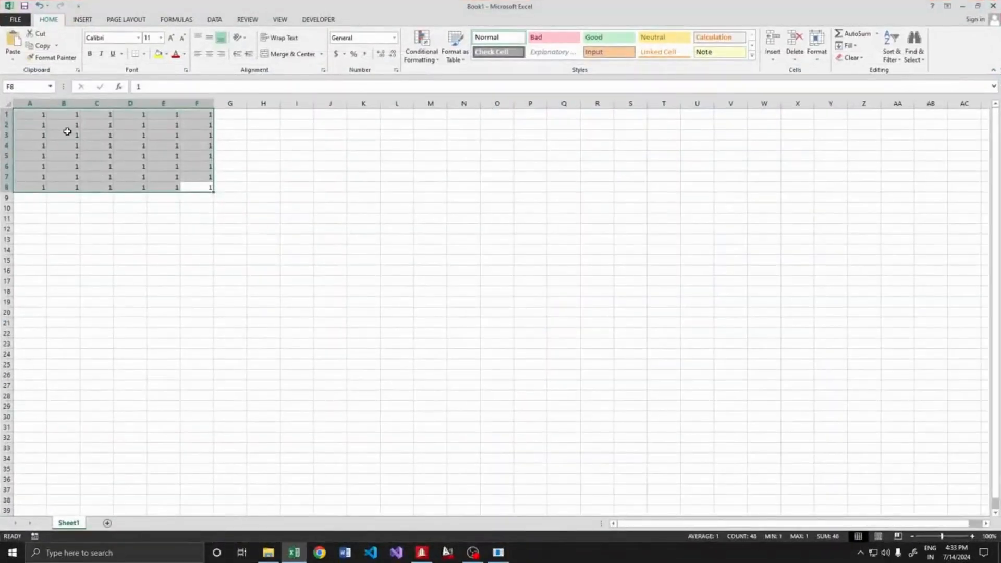
key("ctrl+c")
key("alt+Tab")
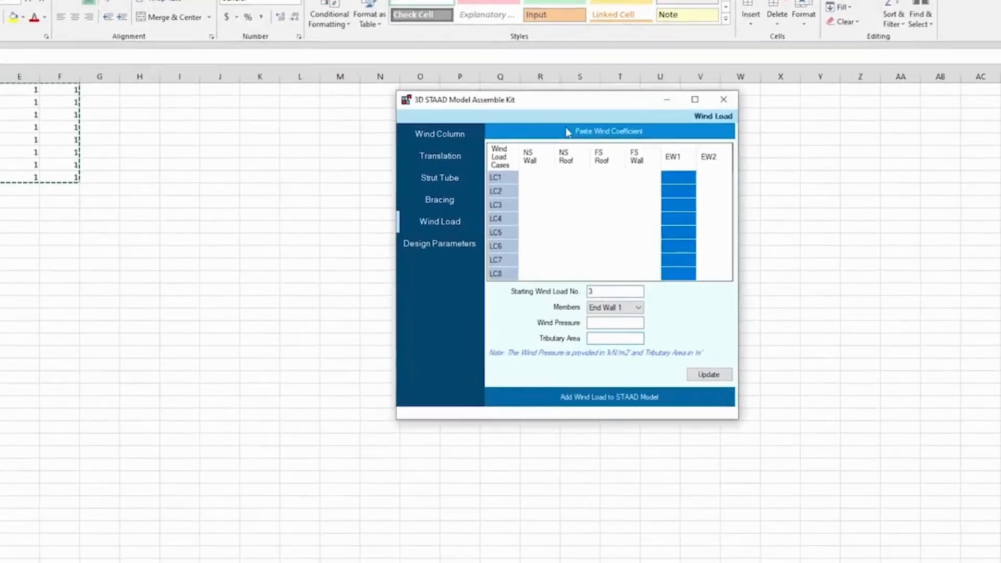
left_click(629, 149)
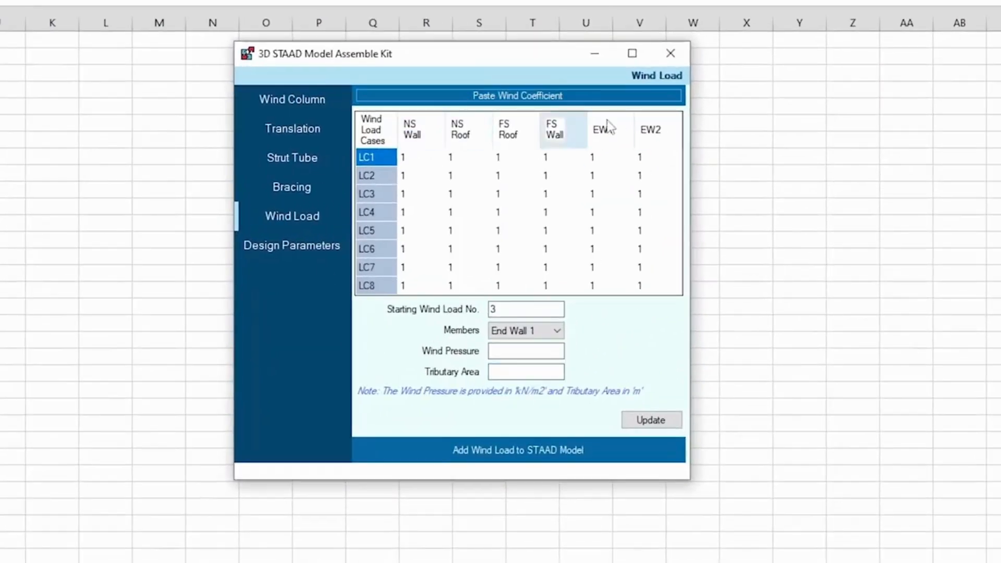
Set the wind pressure to 1 kN/m2 and the tributary area to 10 m, and update the wind load inputs
left_click(503, 349)
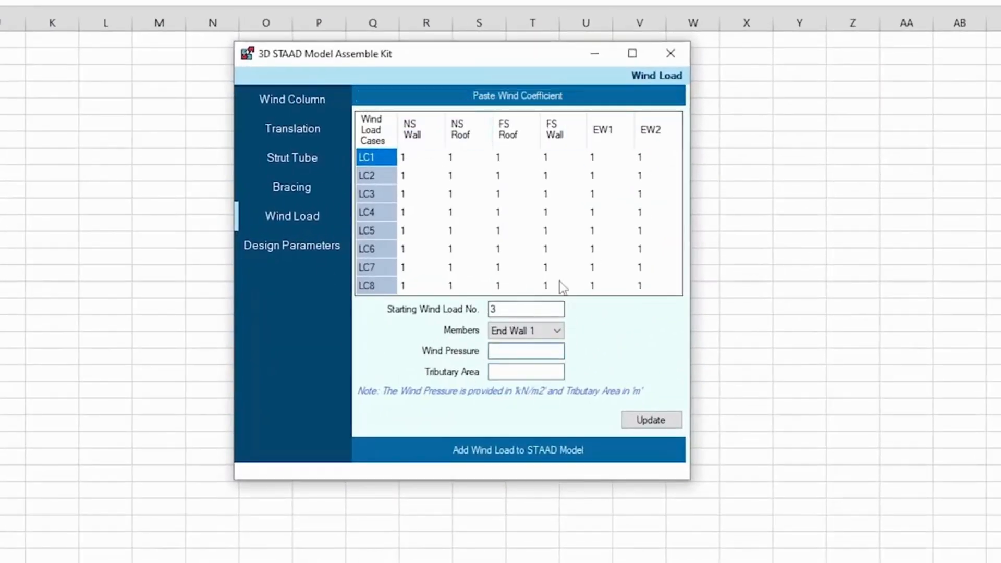
type("1")
key("Tab")
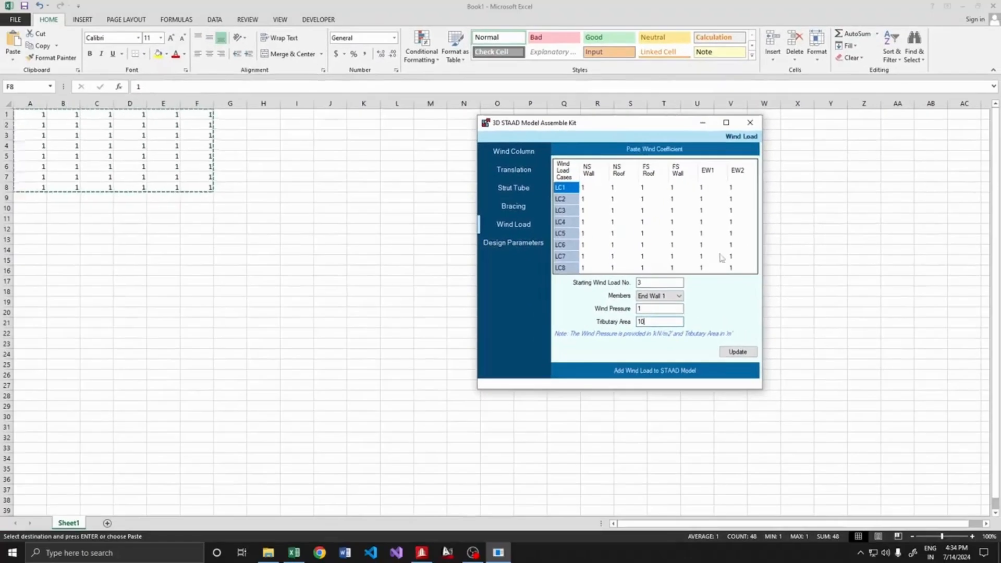
key("alt+Tab")
key("alt+Tab")
key("alt+Tab")
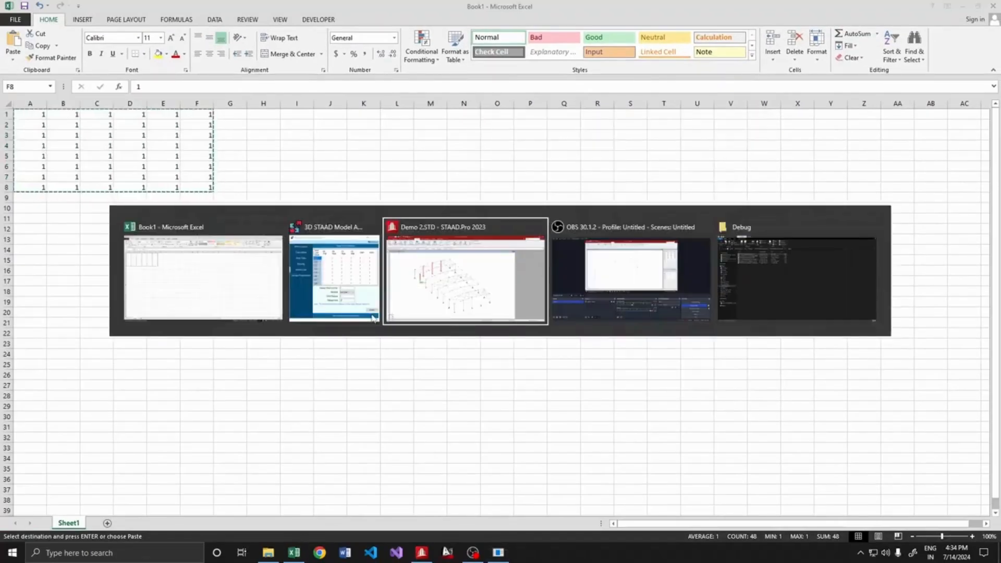
left_click(499, 552)
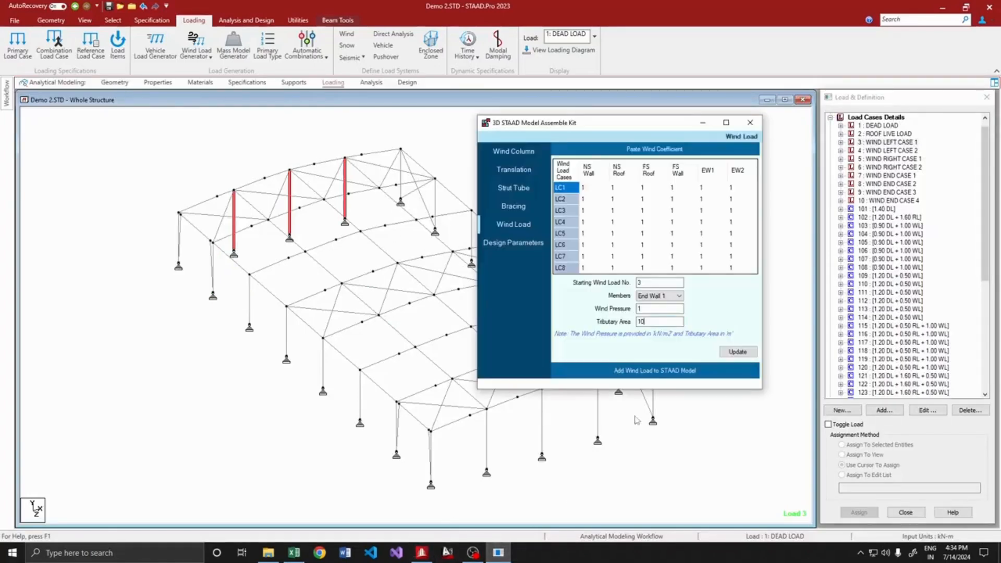
left_click(738, 353)
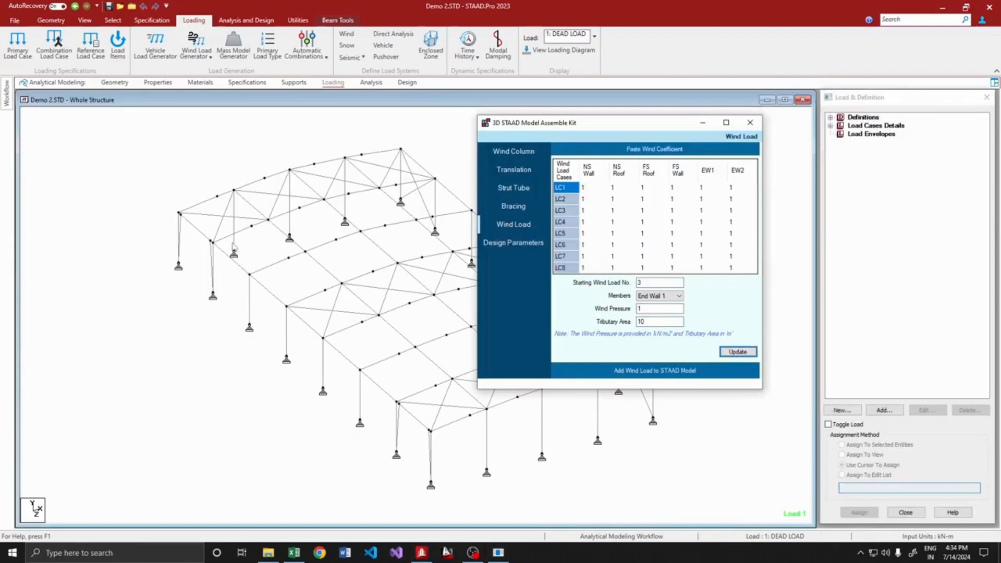
Add the End Wall 1 wind load to the three wind columns of the far end wall
left_click(233, 243)
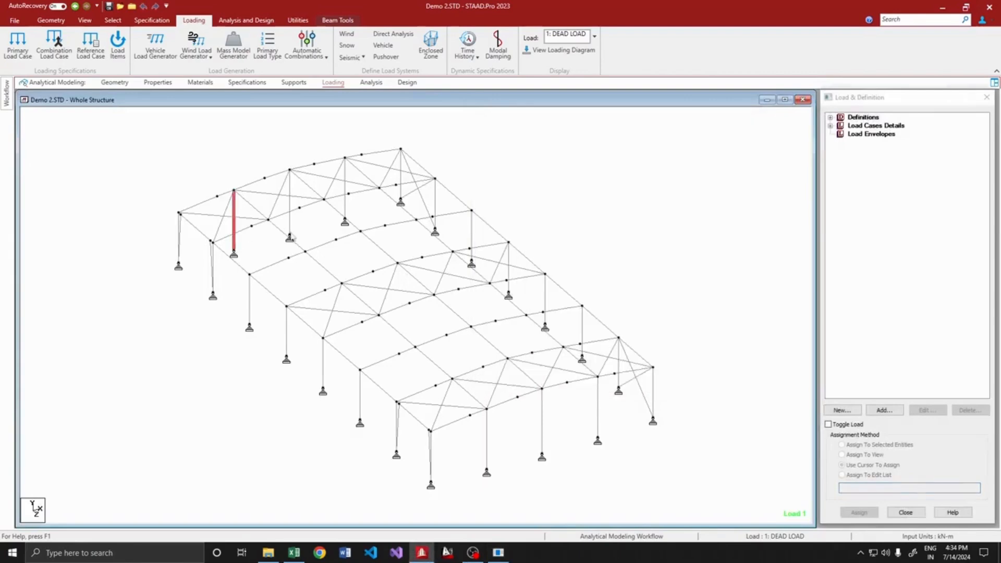
left_click(290, 229, "ctrl")
left_click(346, 218, "ctrl")
key("alt+Tab")
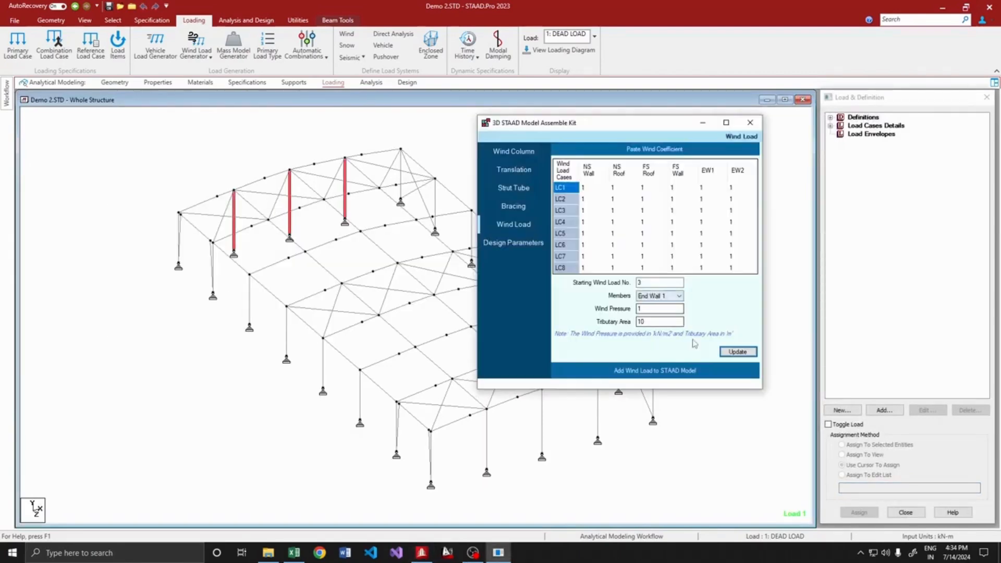
left_click(676, 371)
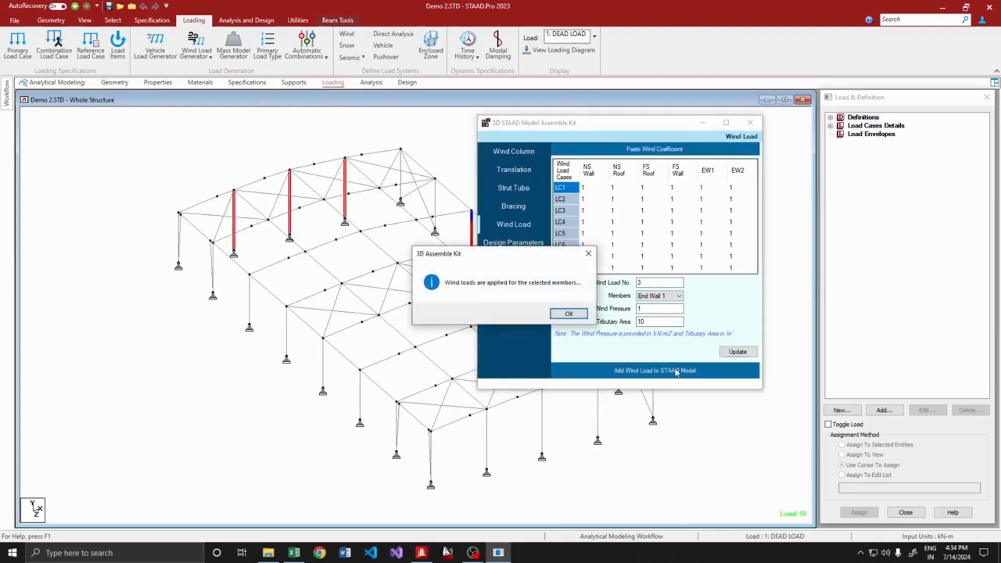
left_click(556, 312)
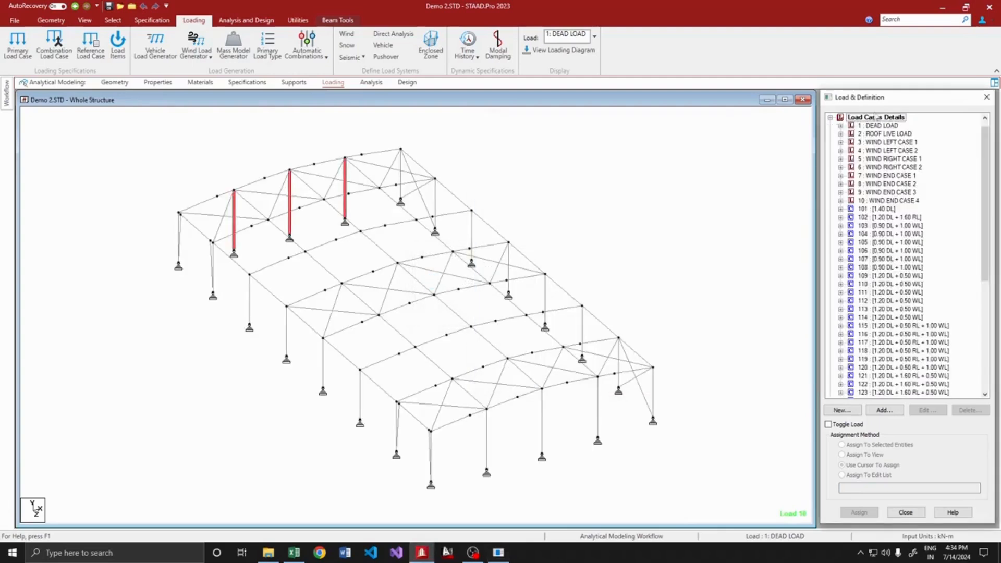
Examine the global Z load on the end wall columns in load case 3, WIND LEFT CASE 1
left_click(830, 125)
left_click(840, 142)
left_click(871, 185)
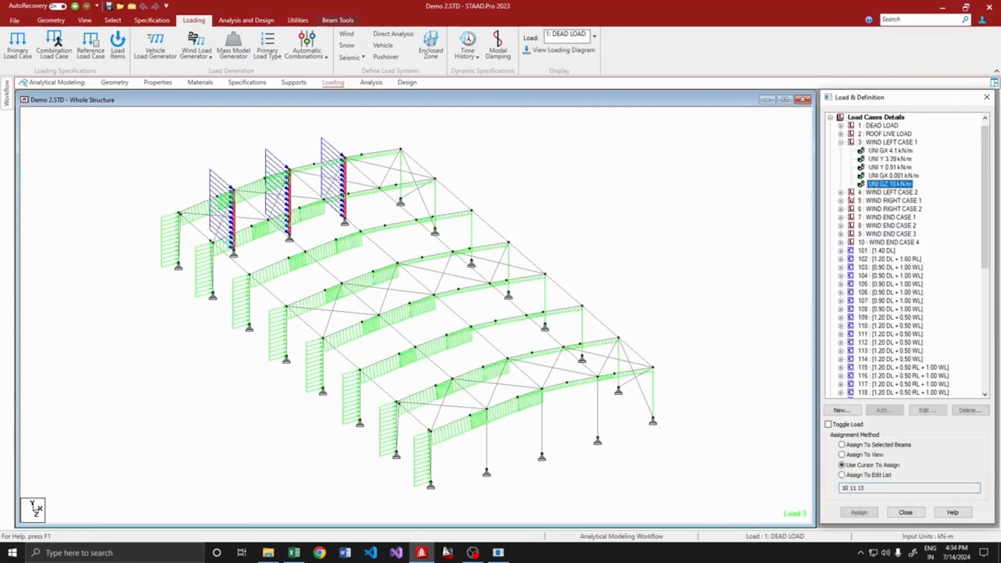
key("alt+Tab")
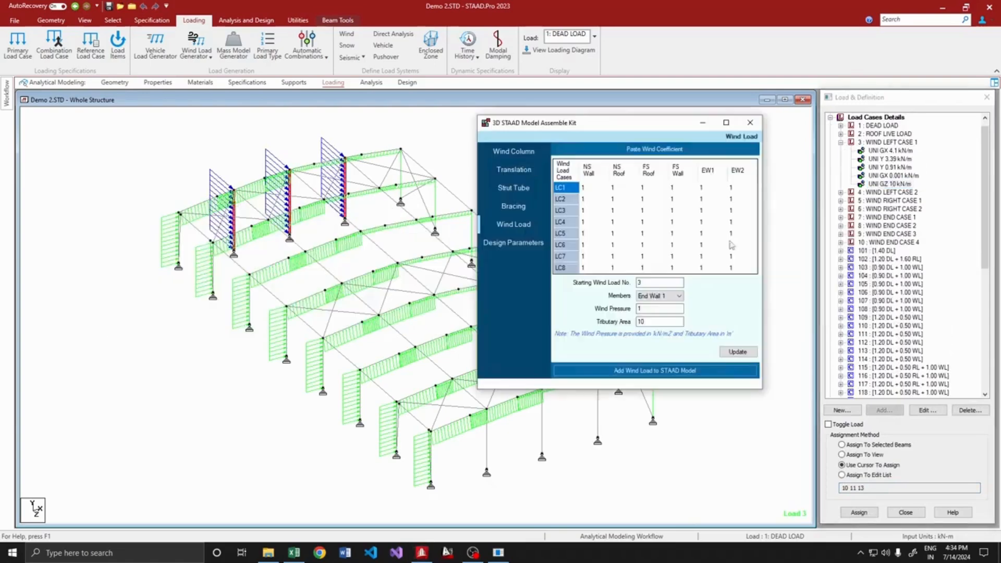
Add the End Wall 2 wind load to the three near end wall wind columns, with a tributary area of 5 m
left_click(486, 437)
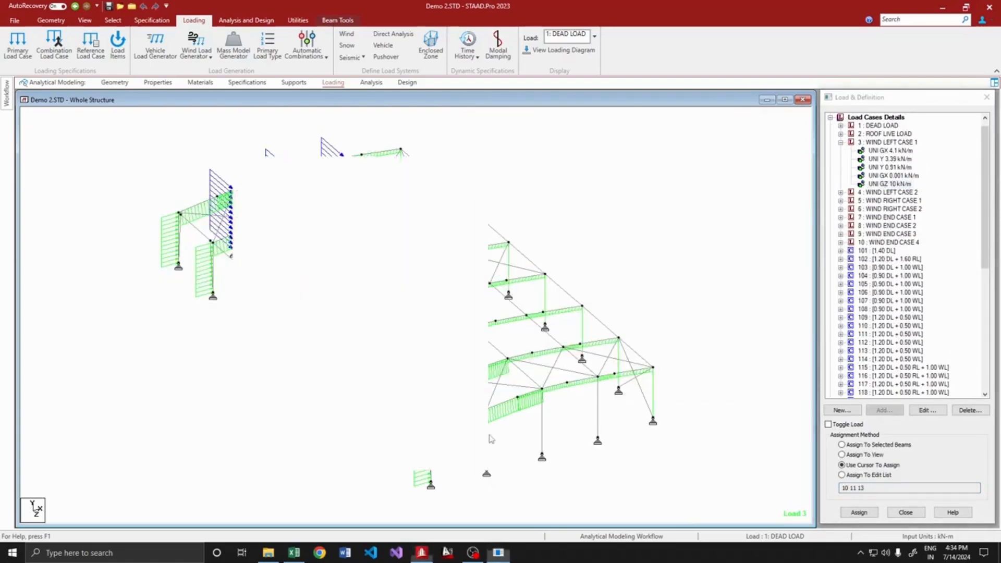
left_click(543, 417)
left_click(599, 404)
key("alt+Tab")
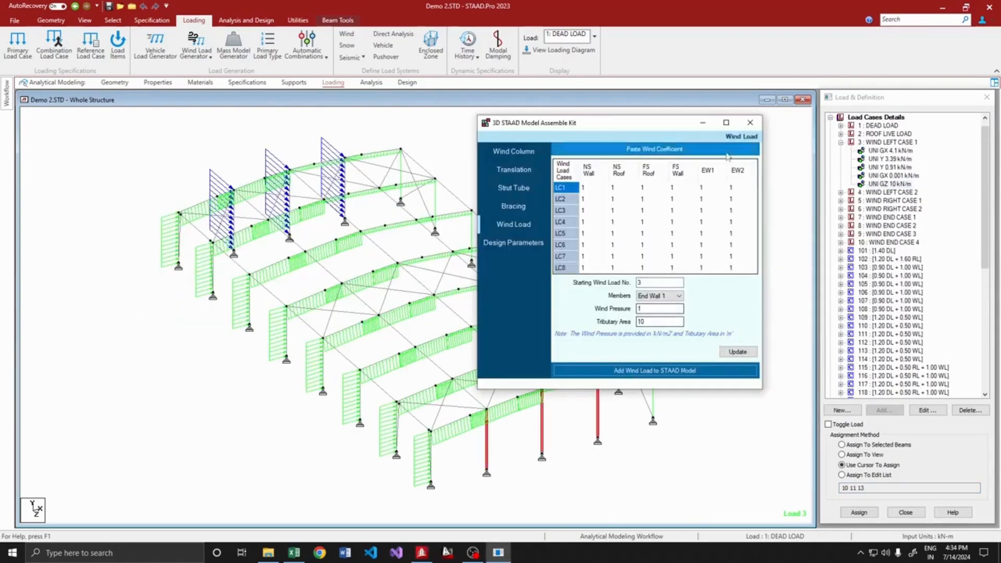
left_click(665, 295)
left_click(660, 313)
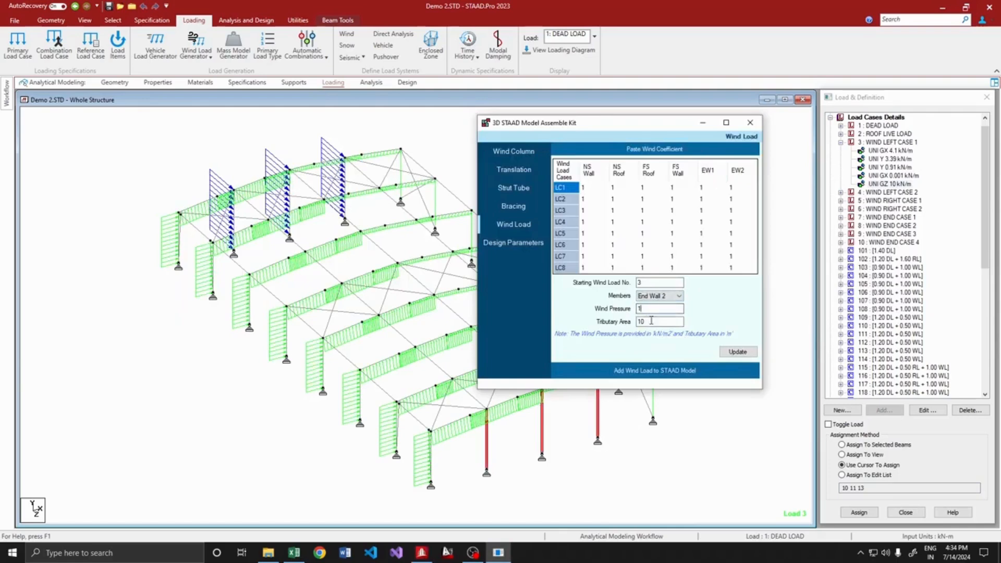
left_click_drag(650, 322, 629, 326)
left_click(700, 373)
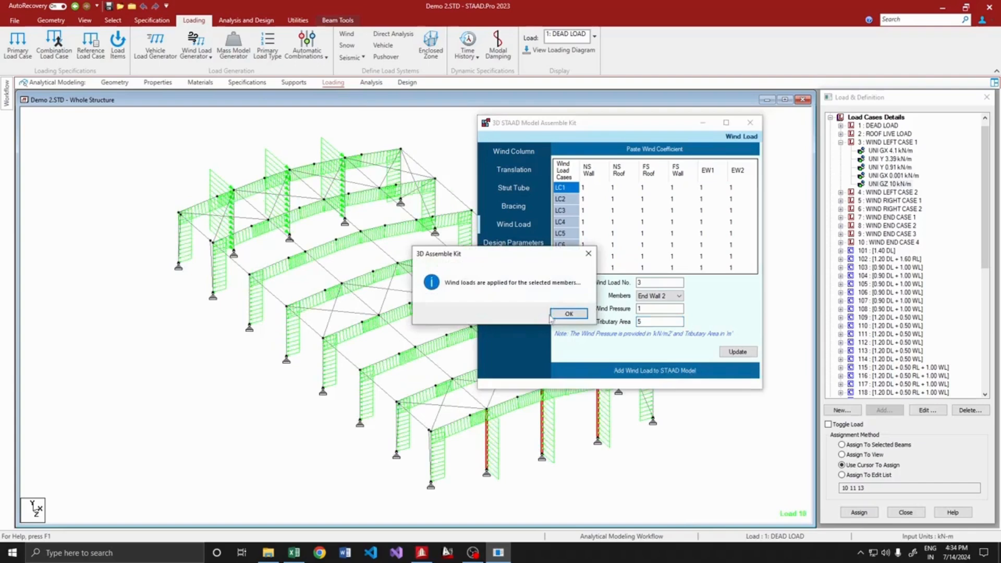
left_click(553, 315)
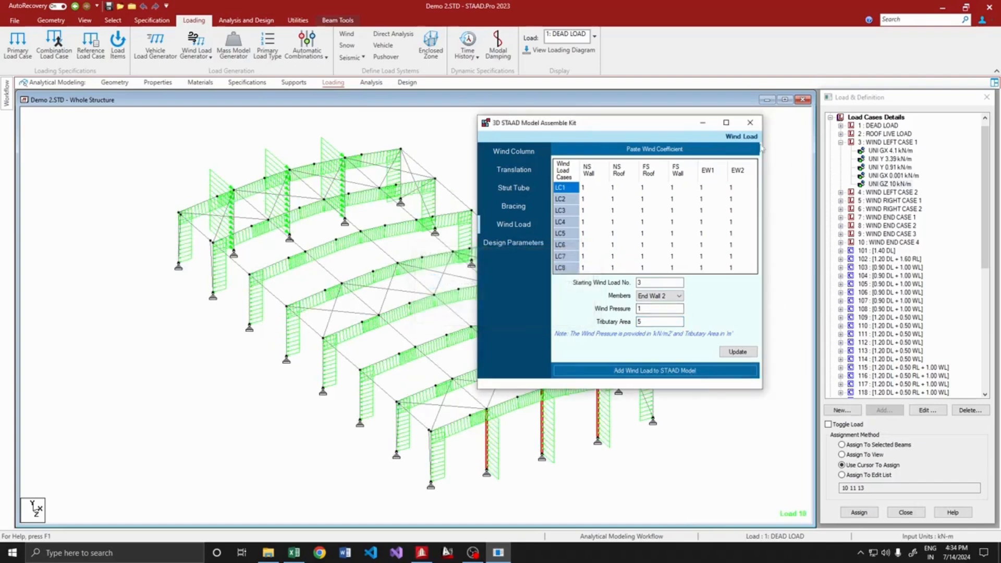
Examine the global Z load on the near end wall columns in load case 8, WIND END CASE 2
left_click(750, 122)
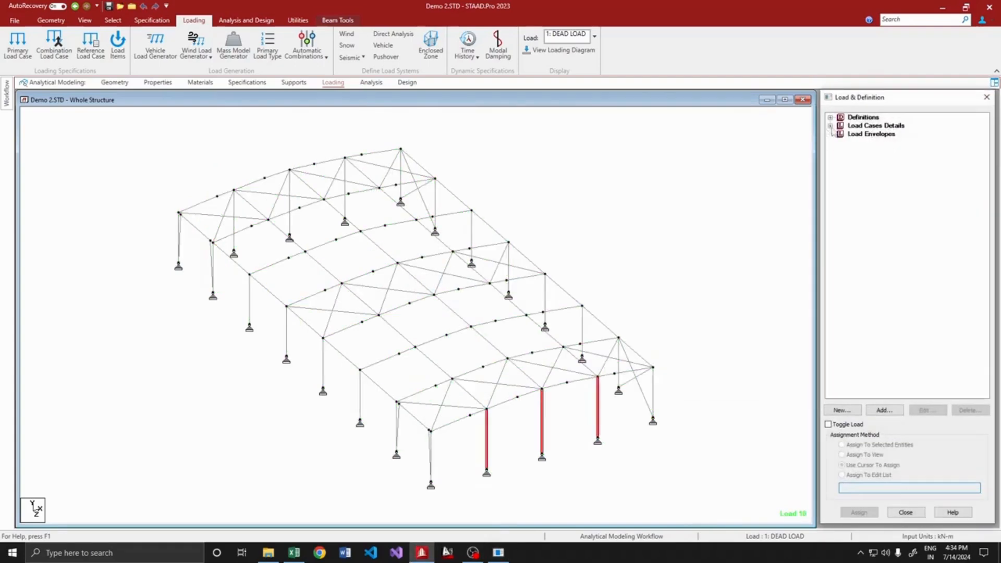
left_click(830, 126)
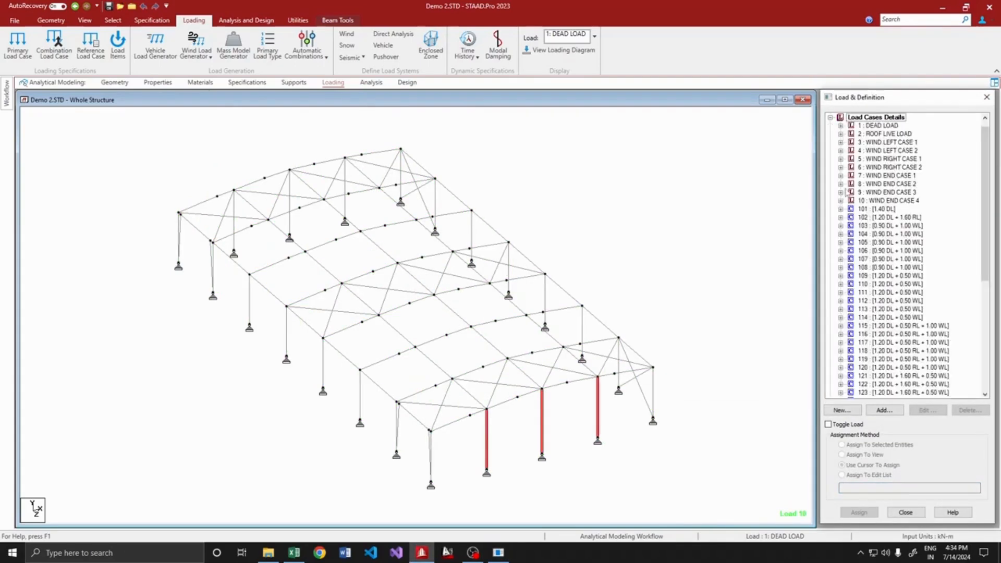
left_click(840, 184)
left_click(893, 234)
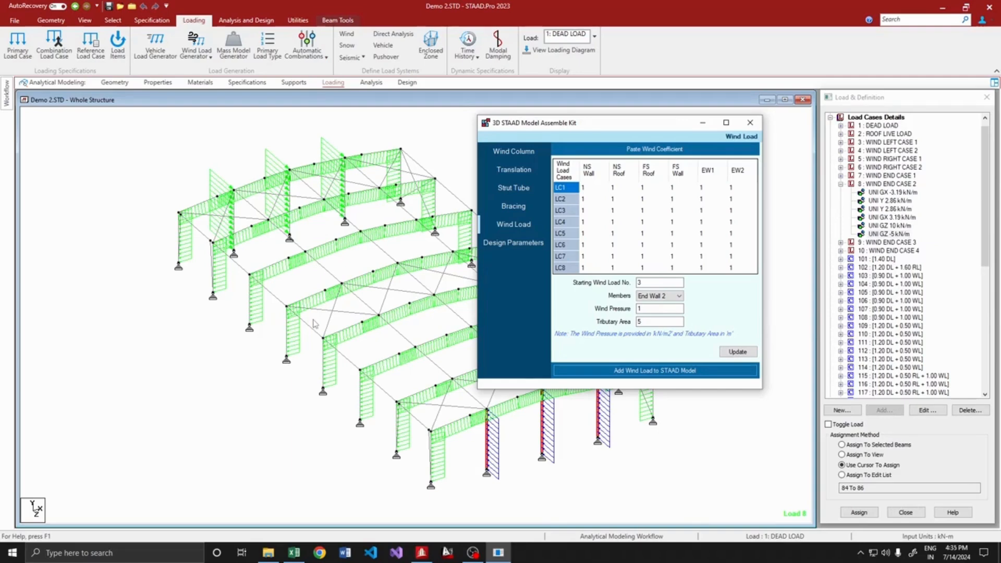
Add the NS Wall wind load to a near side wall column, using wind pressure 1 kN/m2 and tributary area 5 m
left_click(290, 345)
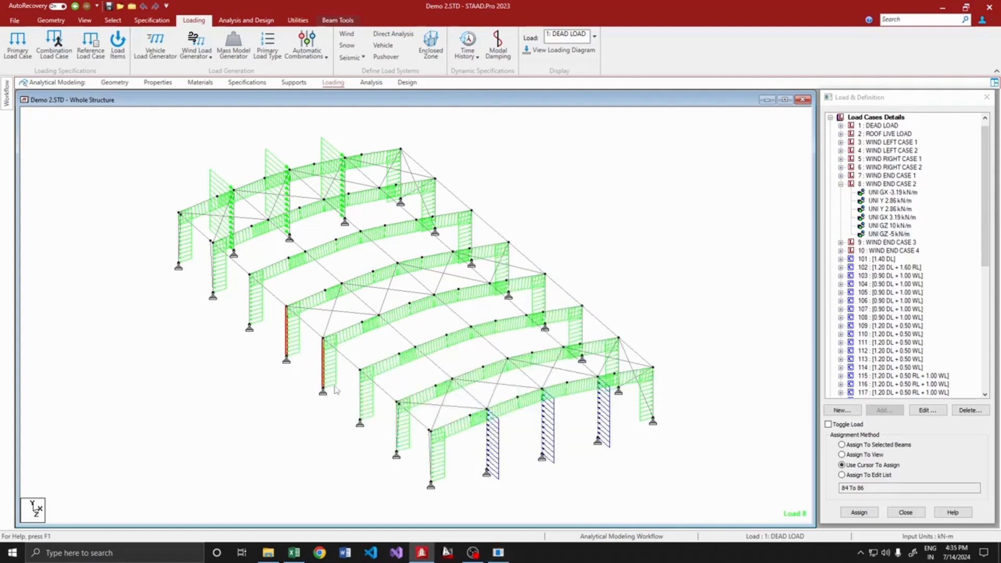
left_click(359, 401)
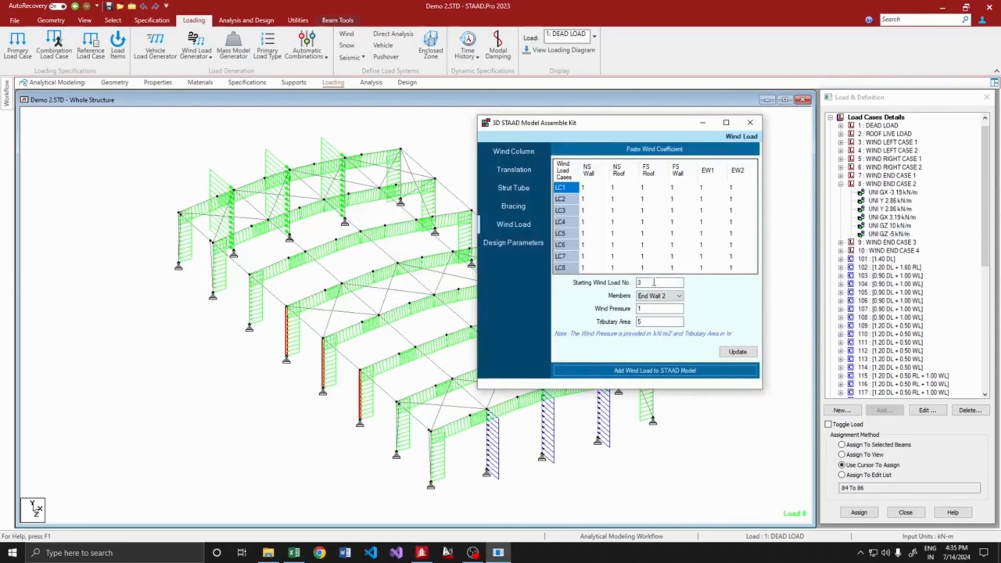
left_click(664, 296)
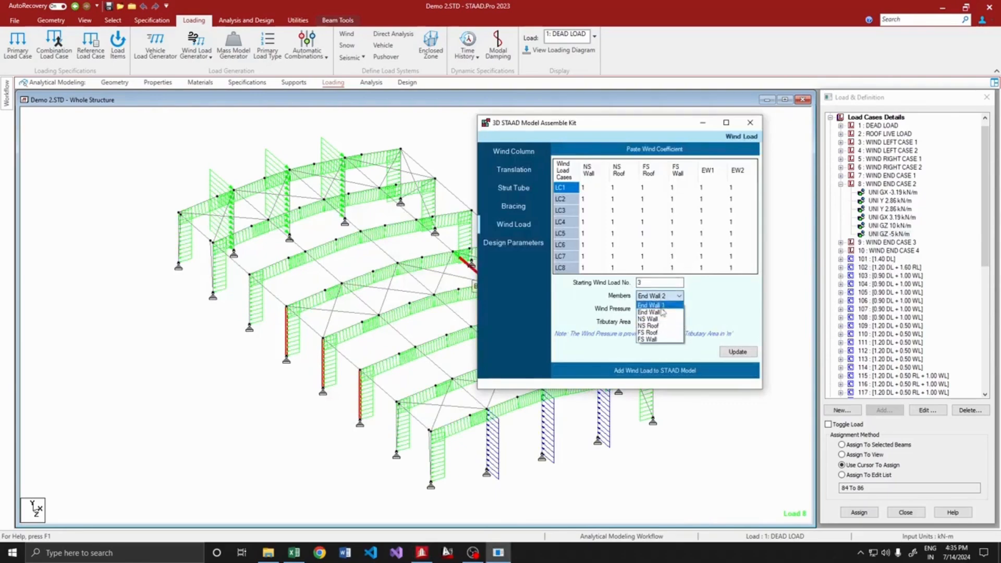
left_click(661, 318)
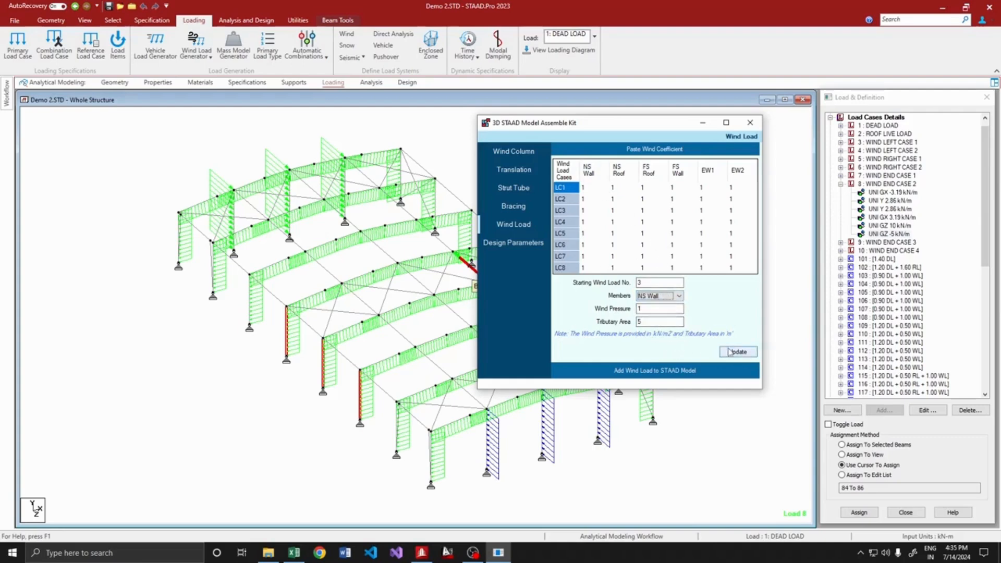
left_click(732, 352)
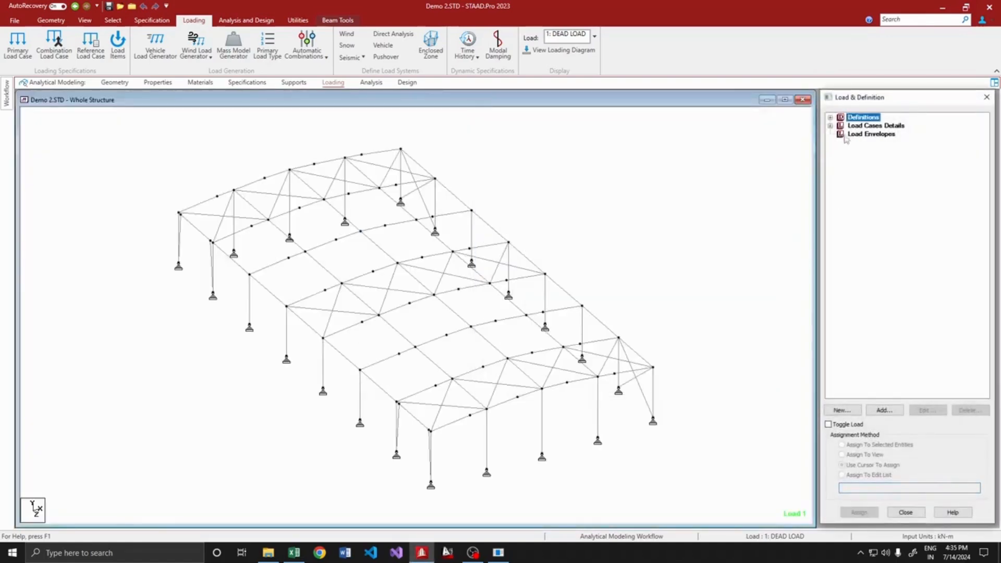
left_click(830, 125)
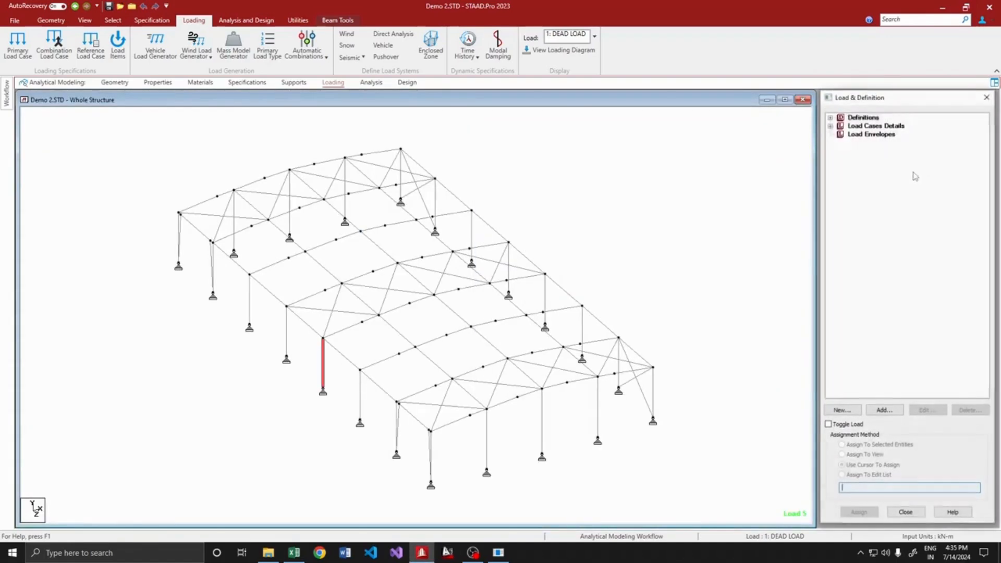
Examine the global X load on the near side wall column in load case 6, WIND RIGHT CASE 2
left_click(829, 126)
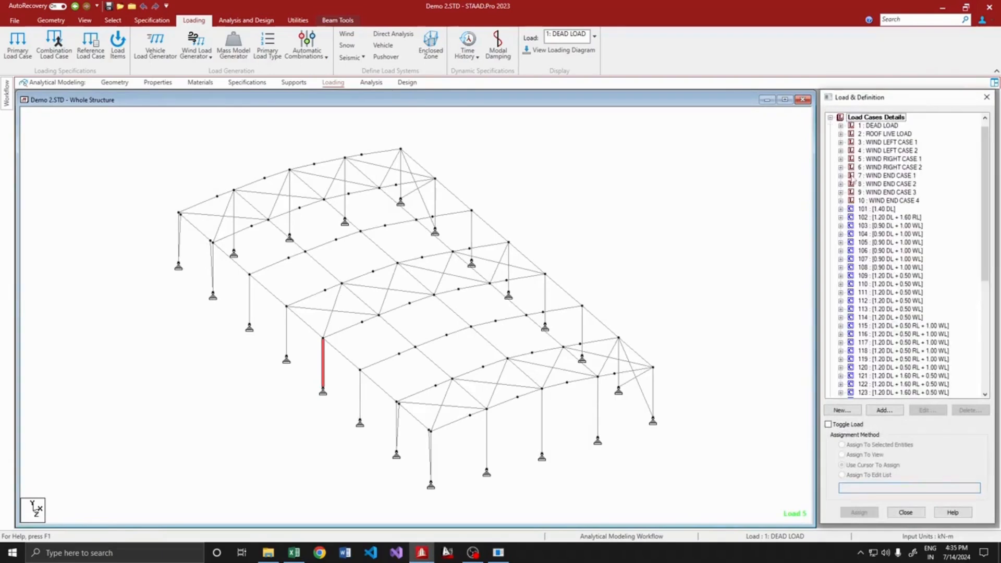
left_click(840, 167)
left_click(887, 226)
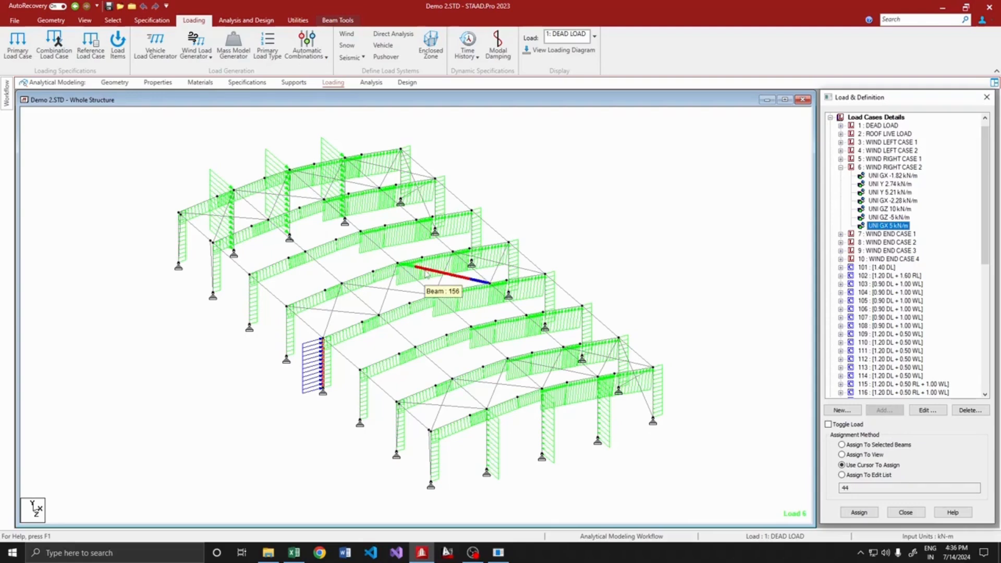
left_click(840, 167)
Open the kit's design parameters and select the three wind columns of the far end wall
key("alt+Tab")
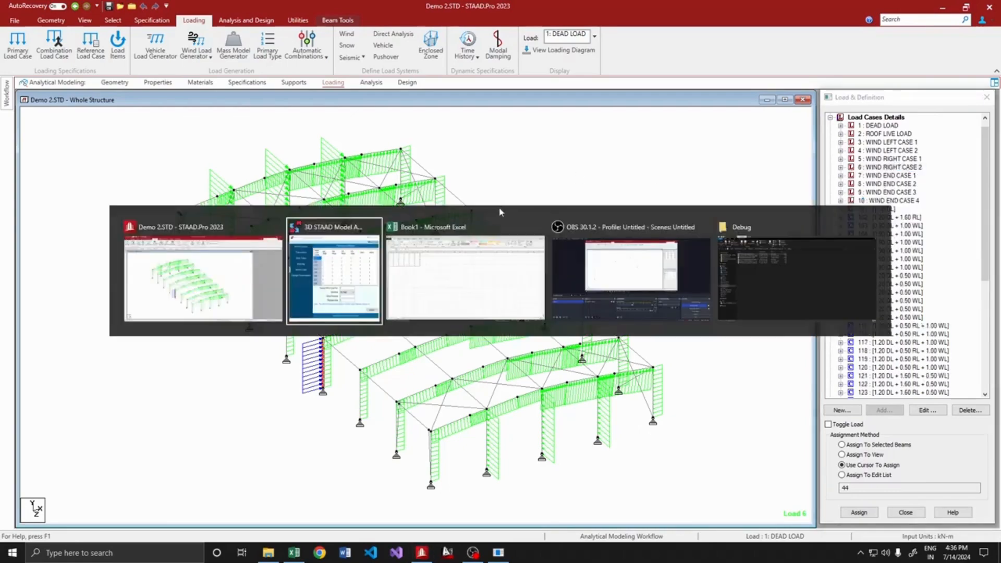
left_click(519, 242)
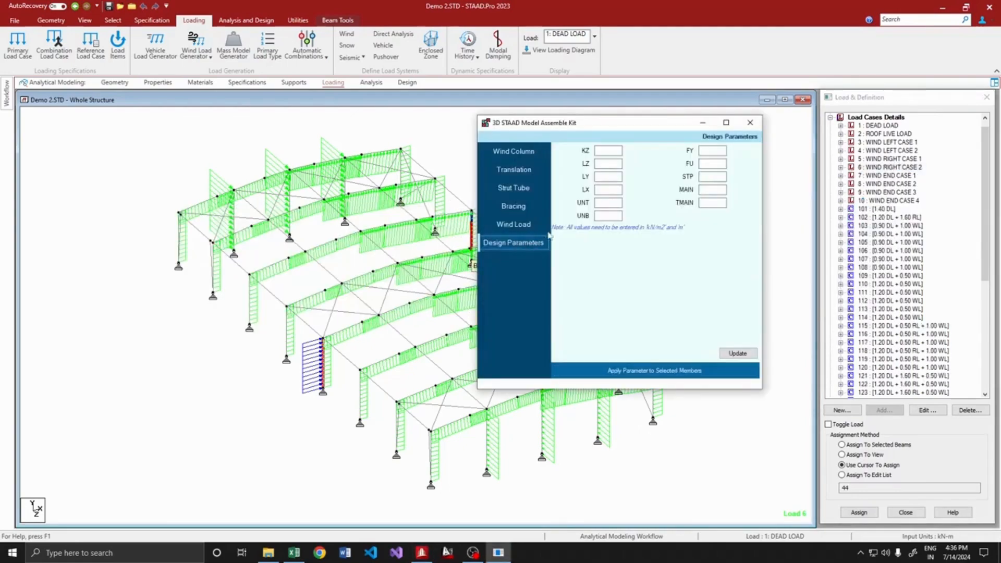
scroll(324, 218, "down", 2)
middle_click_drag(306, 236, 237, 253)
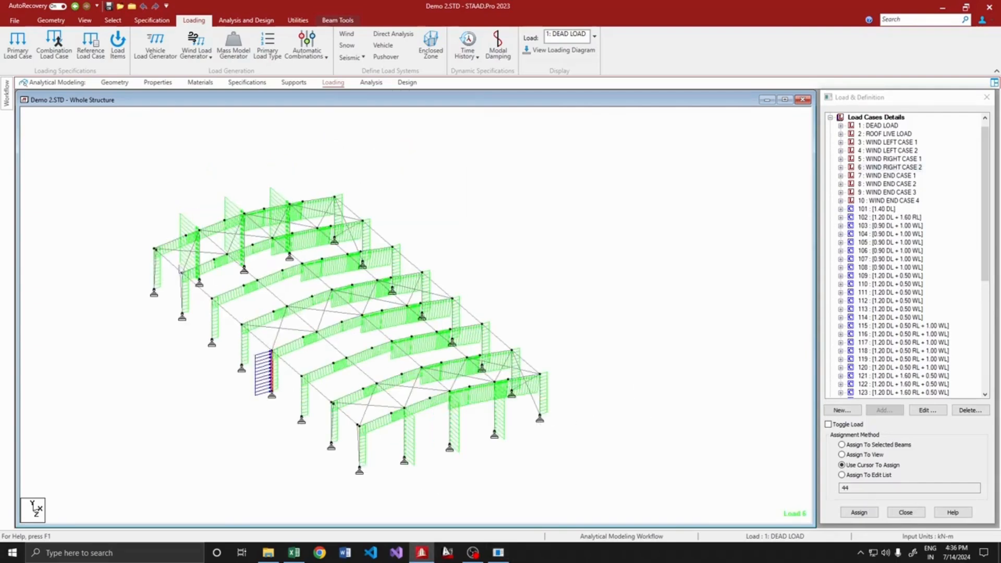
left_click(200, 260)
left_click(245, 258)
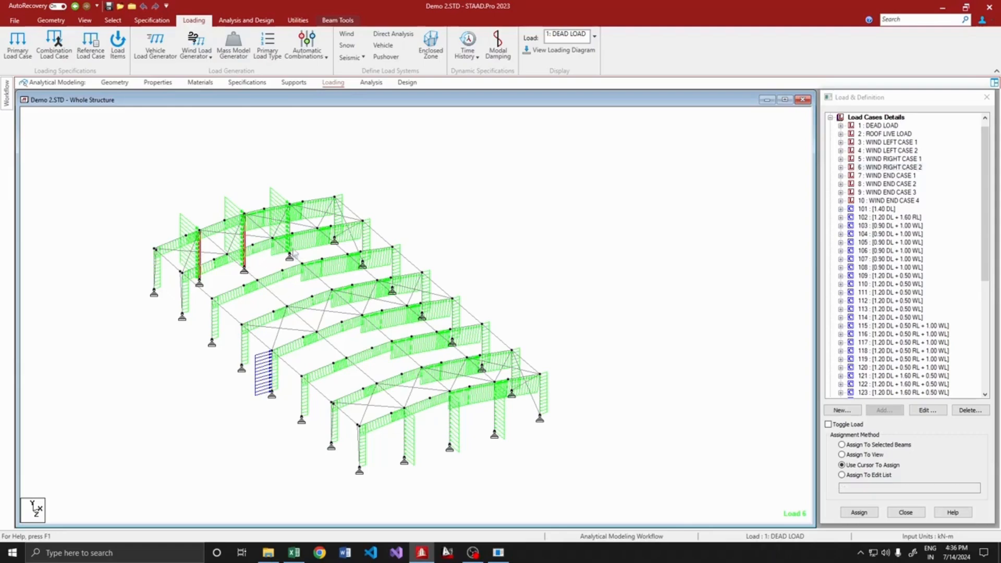
left_click(290, 237)
key("alt+Tab")
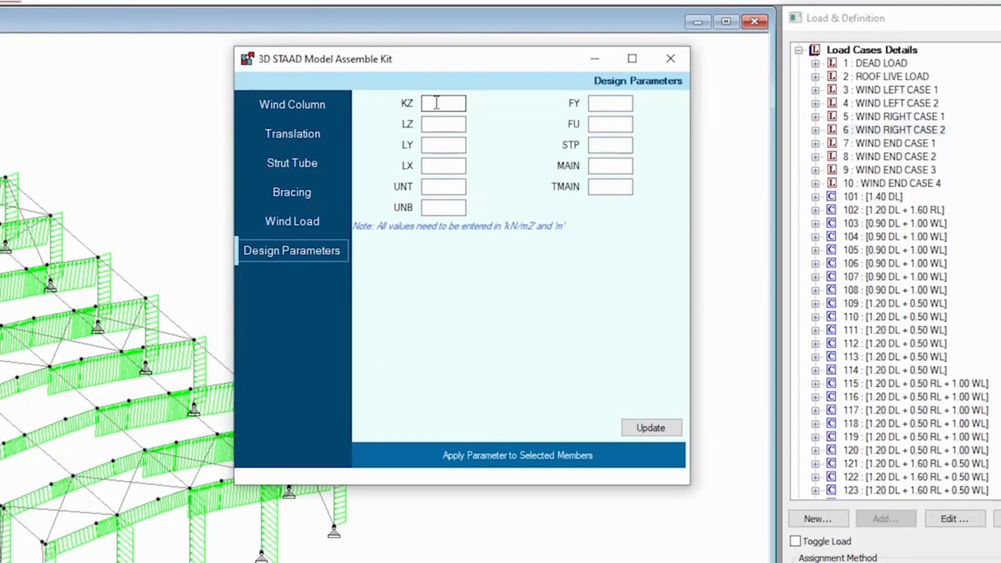
Set the design parameters to KZ 1, LZ 6.5, LY 3, LX 3.6, FY 250000, FU 410000 and STP 2, and update them
left_click(437, 102)
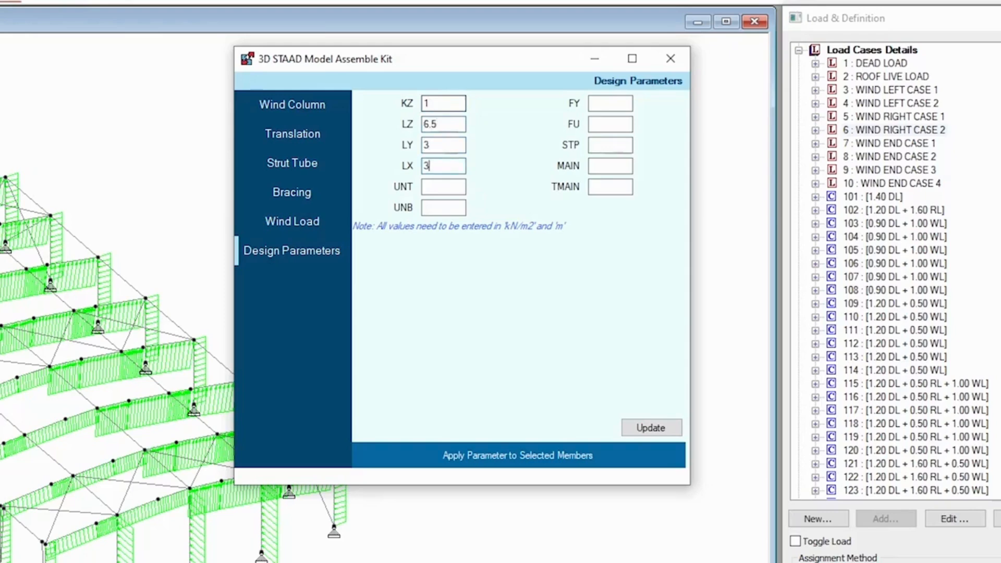
type(".6")
key("Tab")
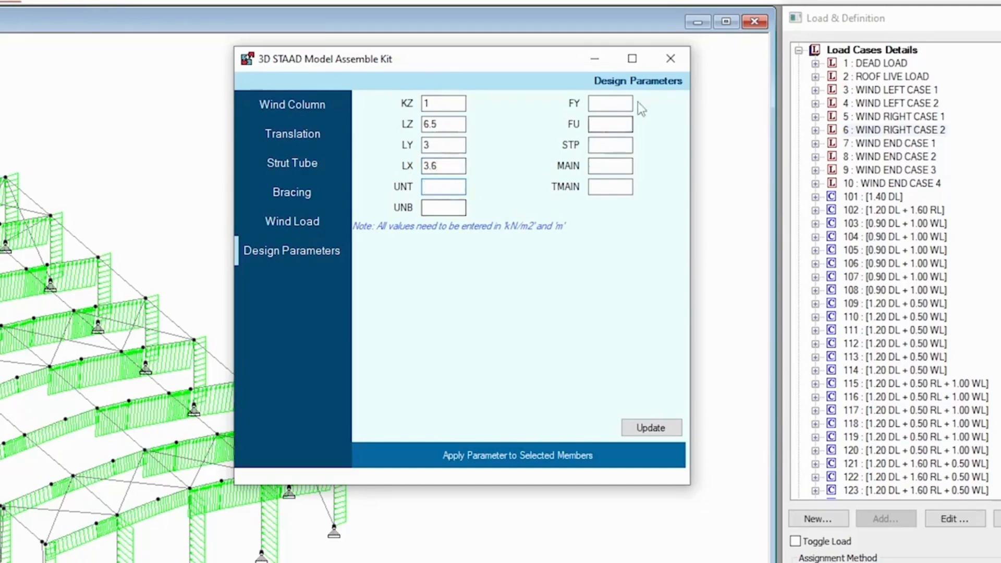
left_click(608, 106)
type("250000")
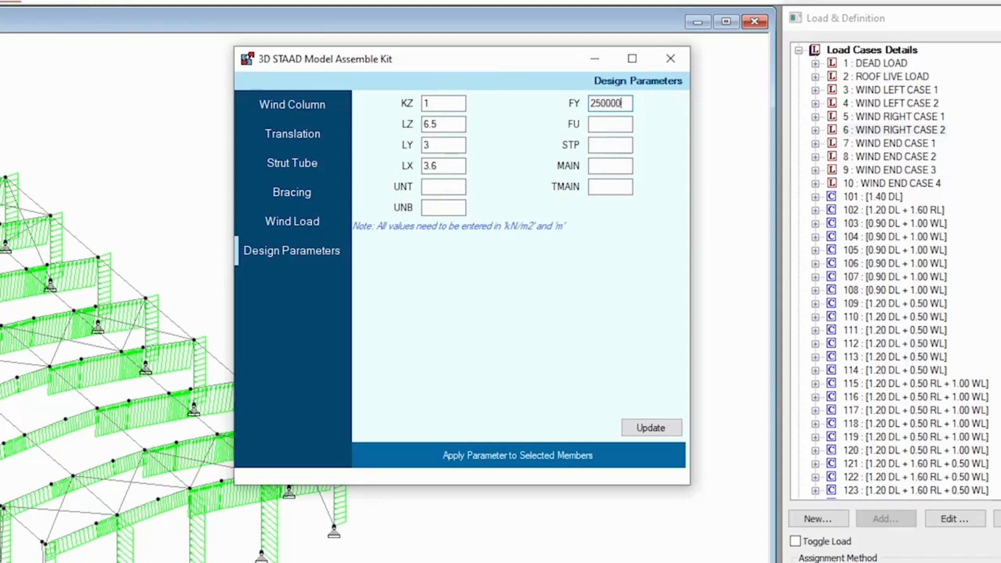
key("Tab")
type("410000")
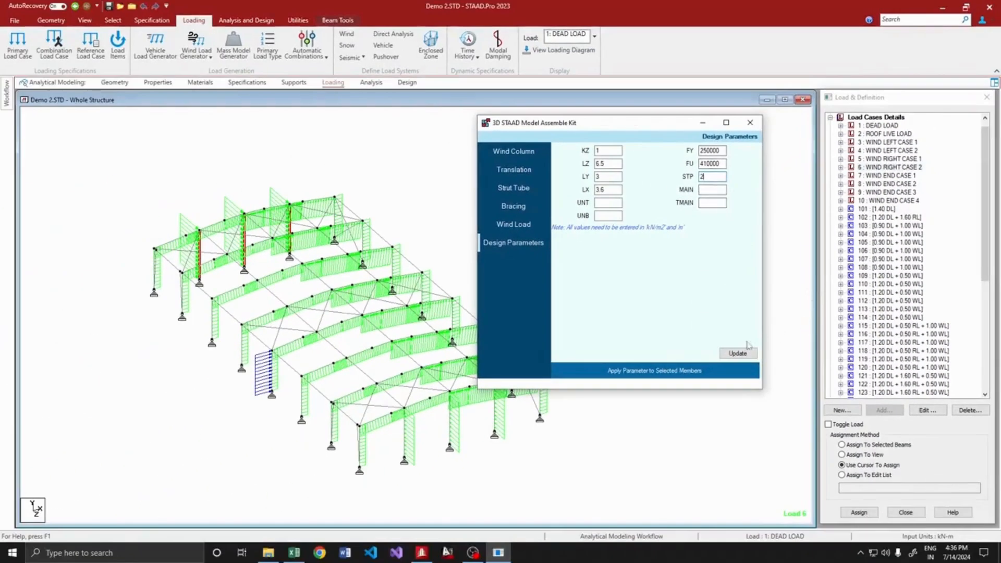
left_click(730, 356)
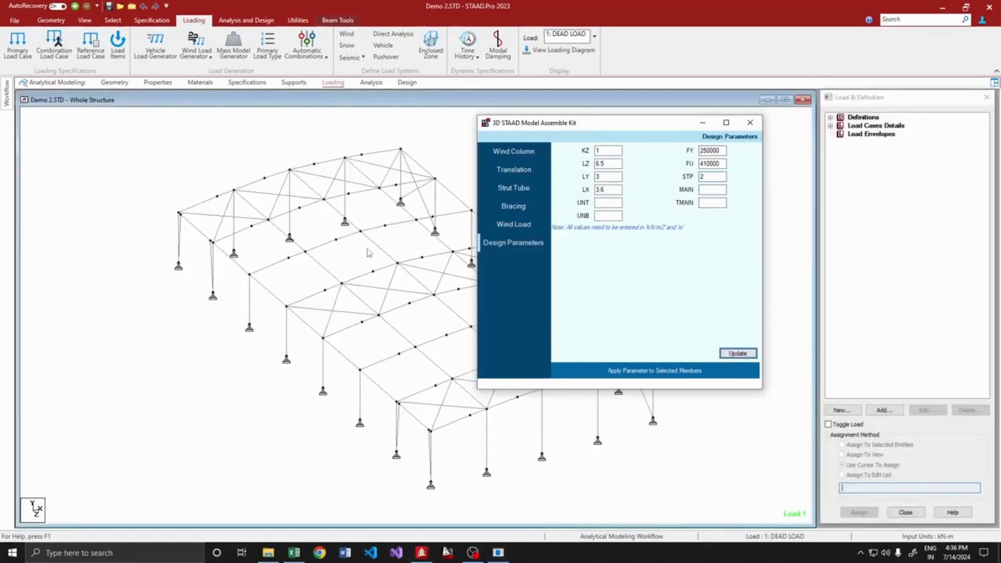
Apply the updated design parameters to the three wind columns of the far end wall
left_click(290, 224, "ctrl")
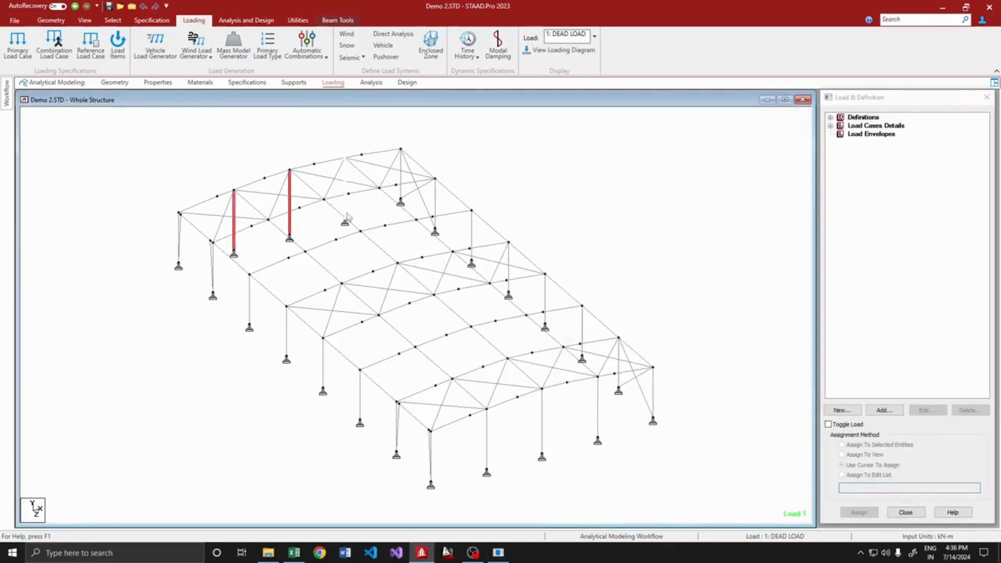
left_click(345, 214, "ctrl")
left_click(660, 369)
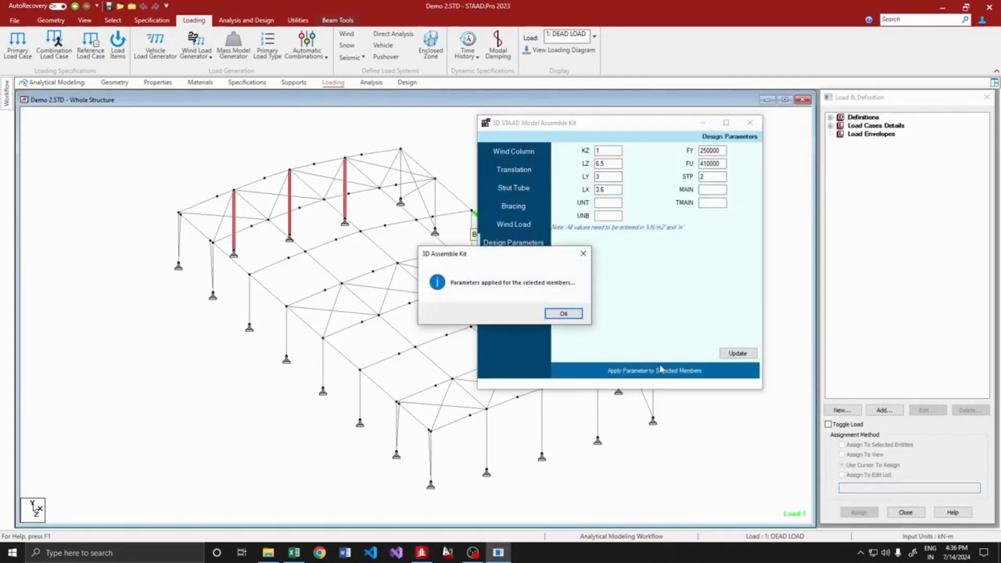
left_click(563, 314)
Examine which members the new FU, STP, LZ, LY and LX entries under PARAMETER 1 in the steel design commands are assigned to
left_click(407, 82)
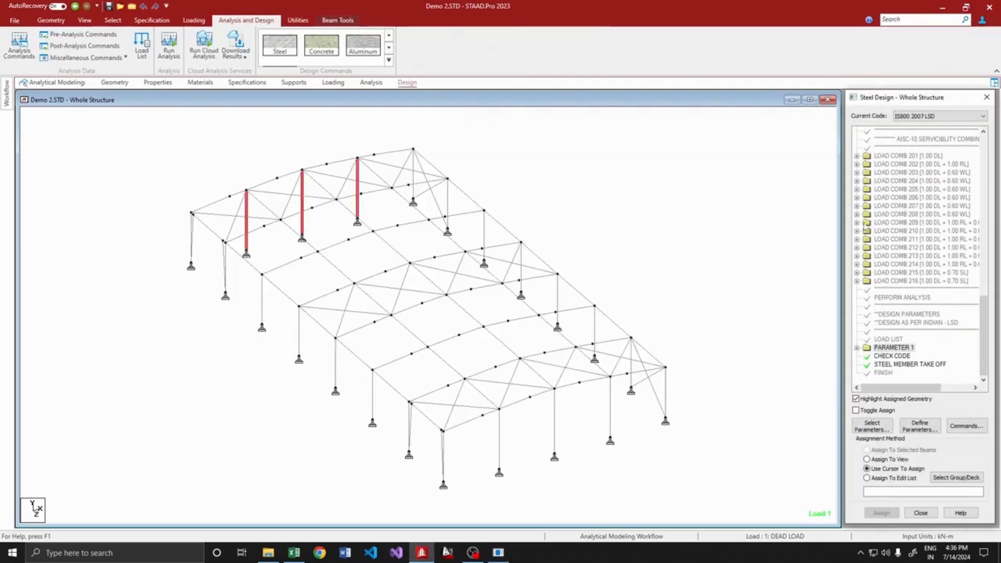
left_click(856, 347)
scroll(913, 300, "down", 1)
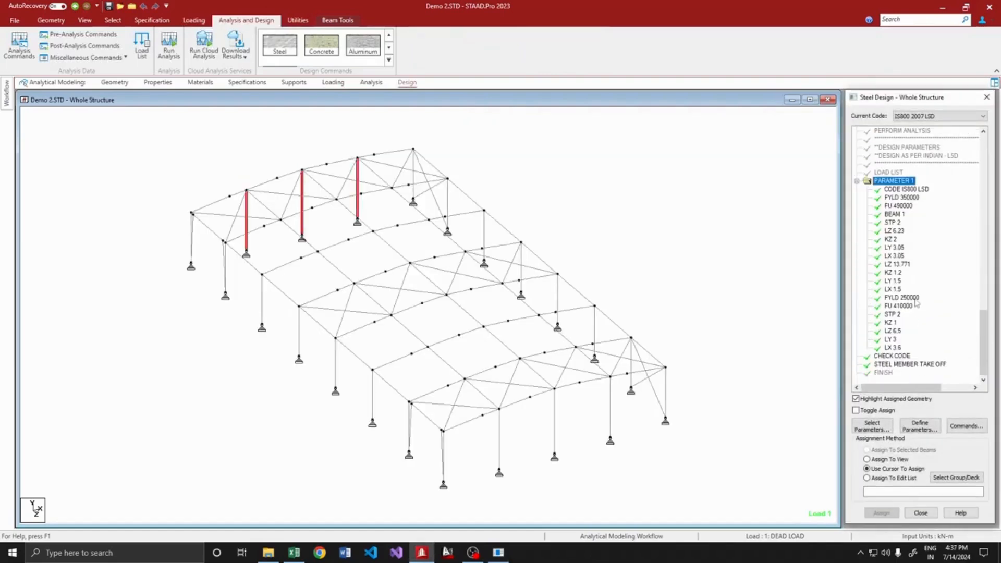
left_click(901, 307)
left_click(895, 315)
left_click(895, 332)
left_click(895, 347)
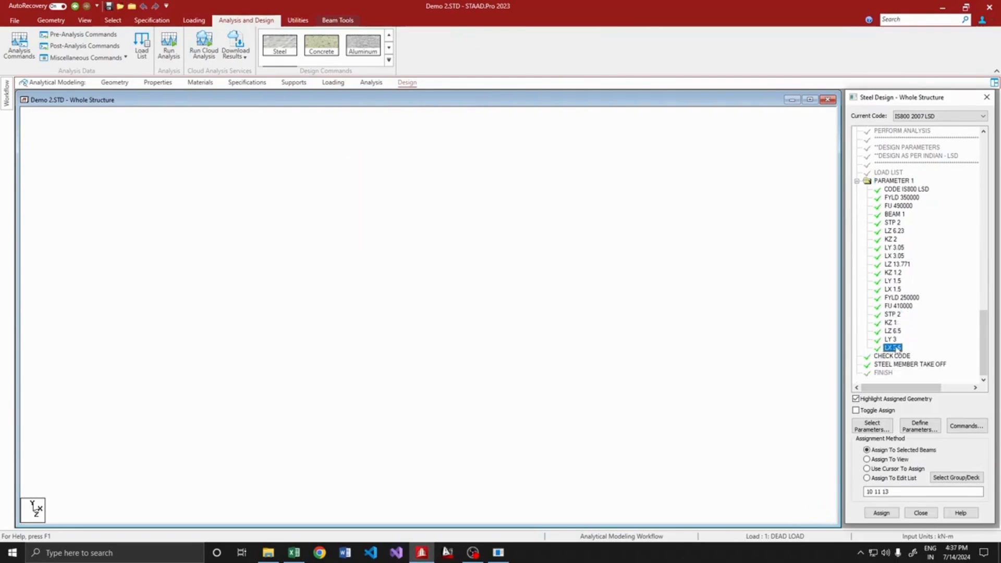
left_click(893, 340)
Select the three wind columns of the near end wall and return to the kit's design parameters
left_click(500, 435)
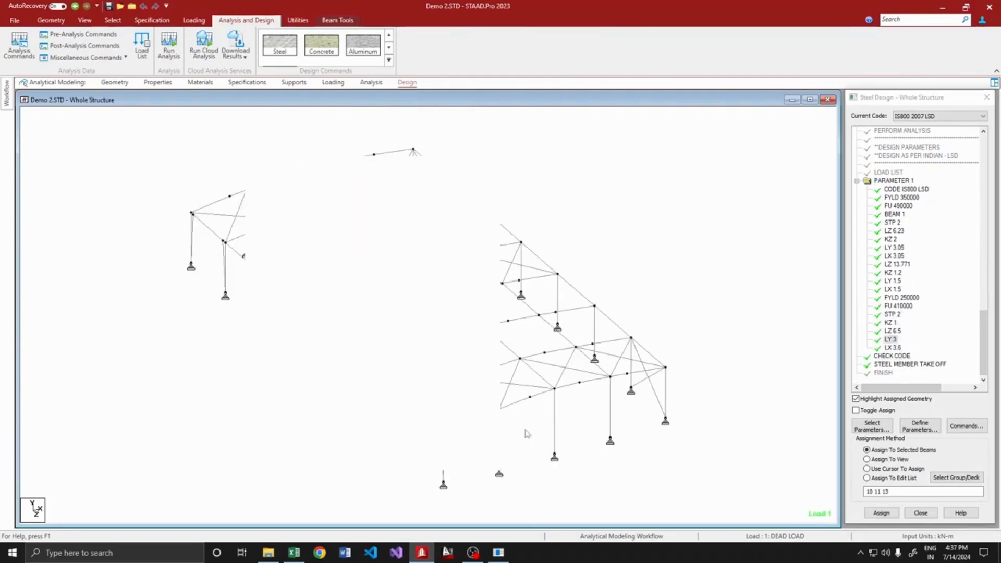
left_click(554, 420, "ctrl")
left_click(610, 404, "ctrl")
key("alt+Tab")
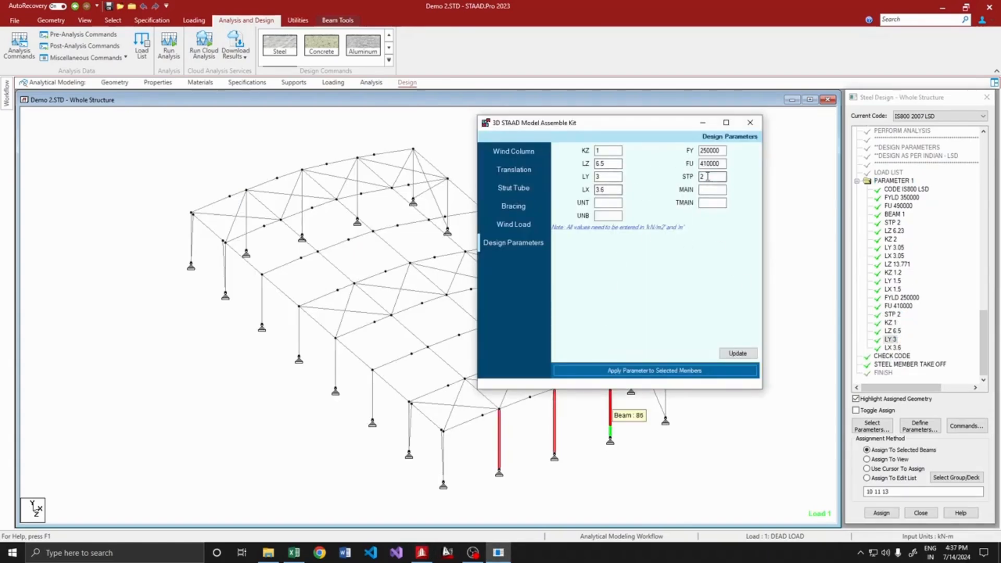
Set the design parameters to STP 1, LX 1.8 and LY 1.5, and apply them to the three selected near-end wind columns
left_click_drag(708, 178, 691, 183)
type("1")
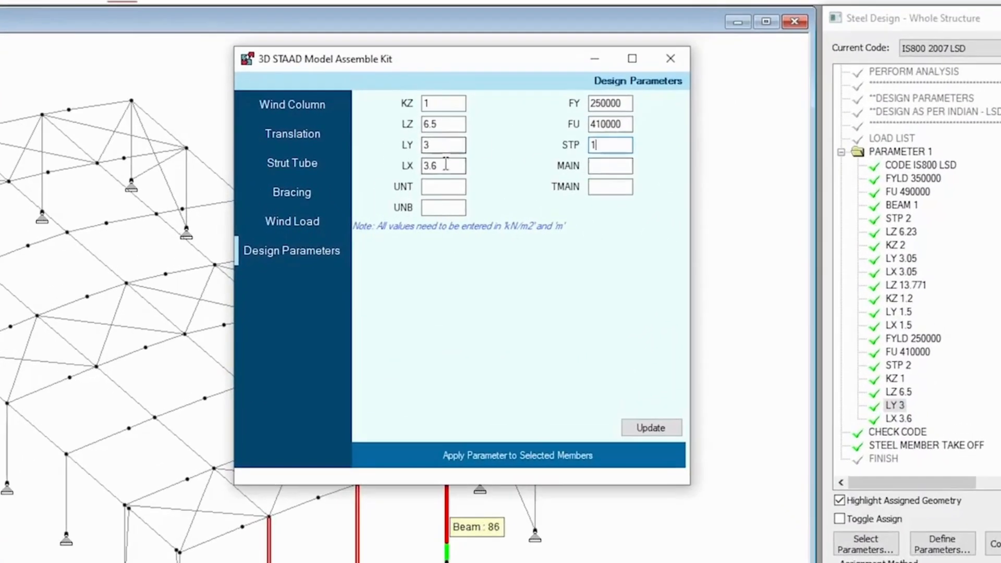
left_click_drag(550, 180, 535, 181)
type("1.8")
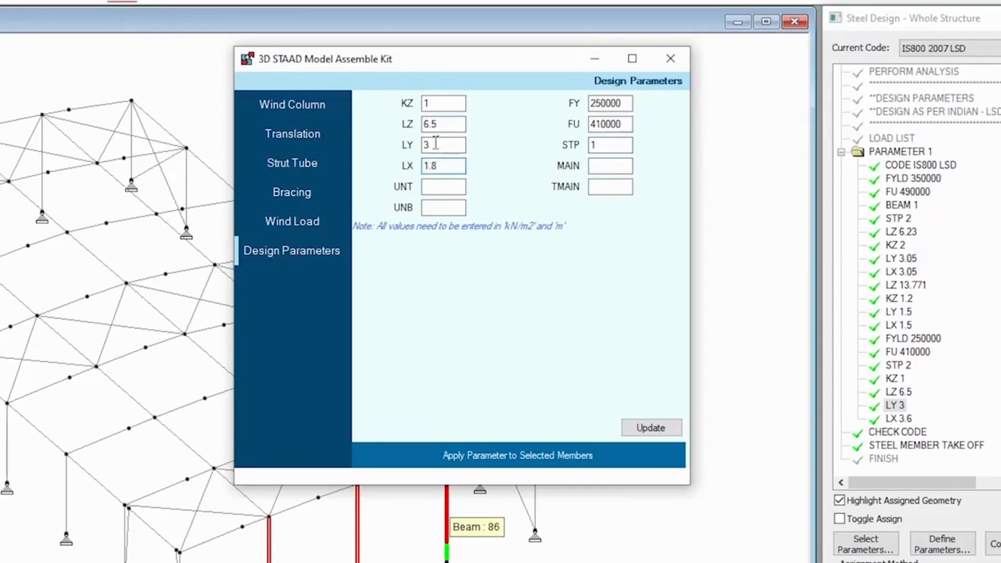
left_click_drag(437, 145, 416, 145)
type("1.5")
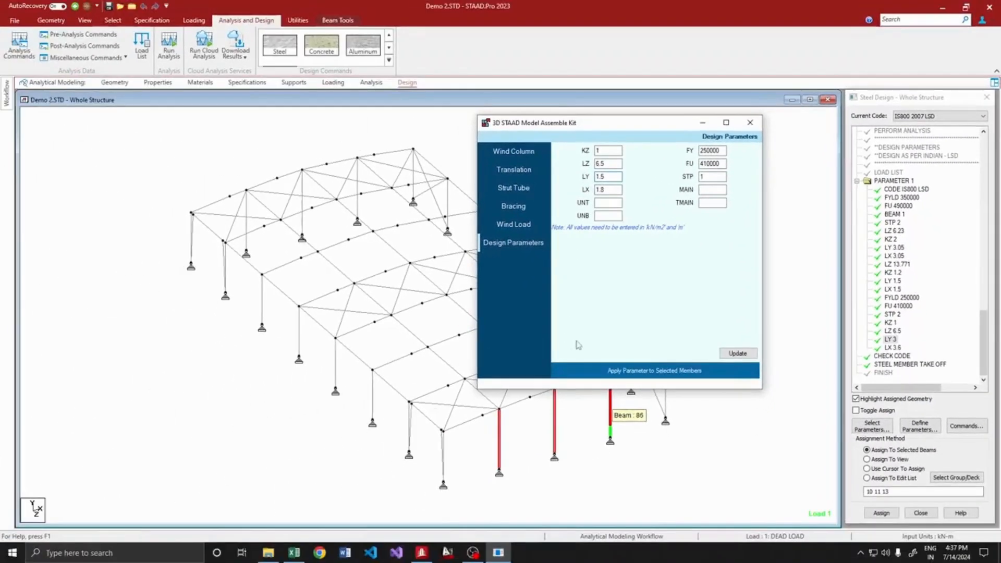
left_click(577, 402)
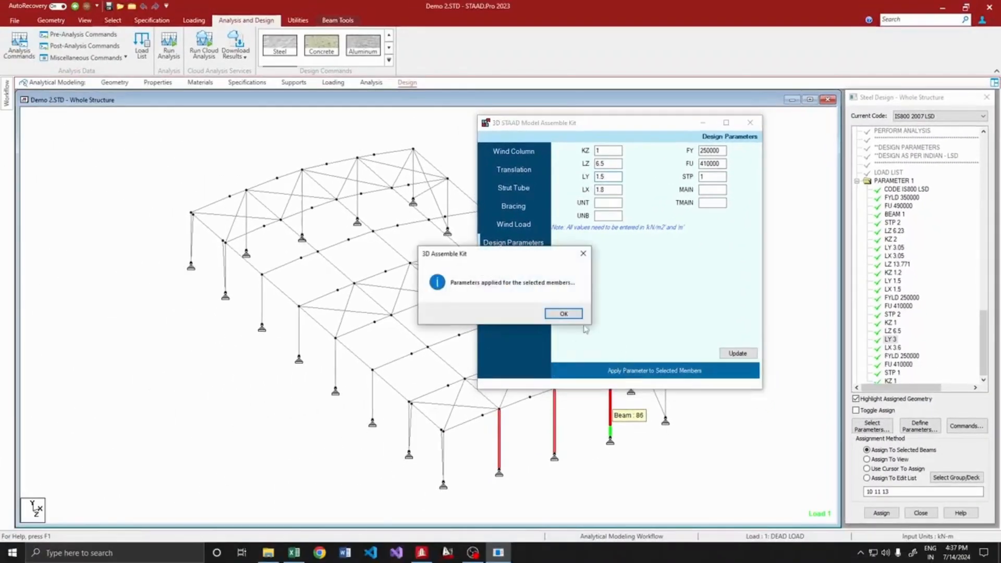
left_click(563, 313)
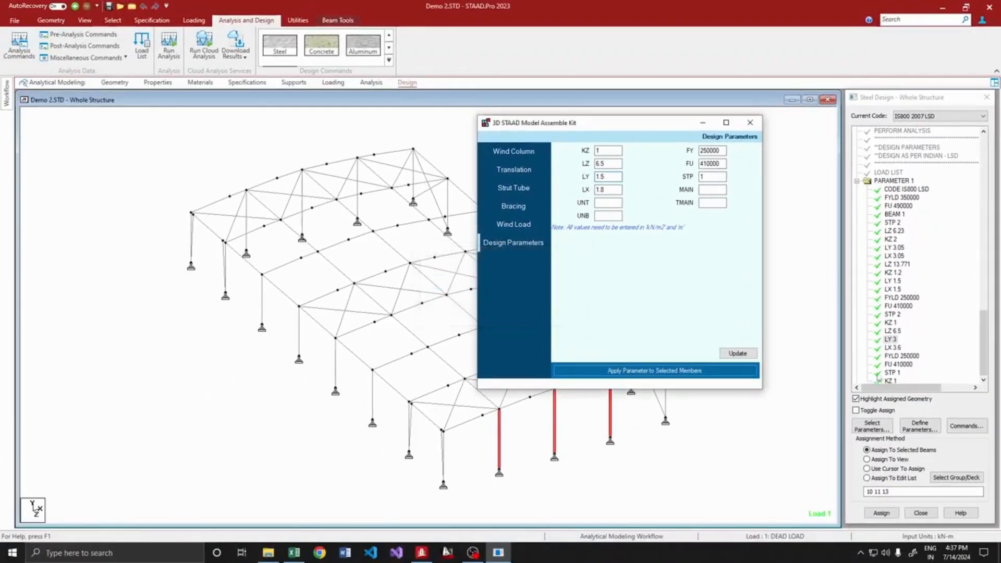
Examine which members the newly added FYLD 250000 and STP 1 entries are assigned to, and bring back the kit's design parameters
left_click(749, 121)
left_click(901, 356)
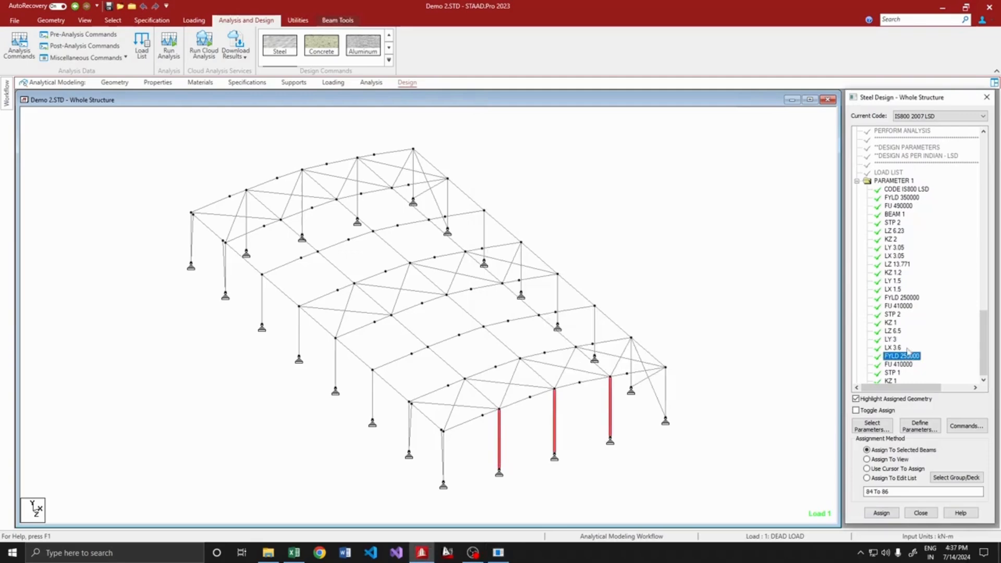
left_click(891, 372)
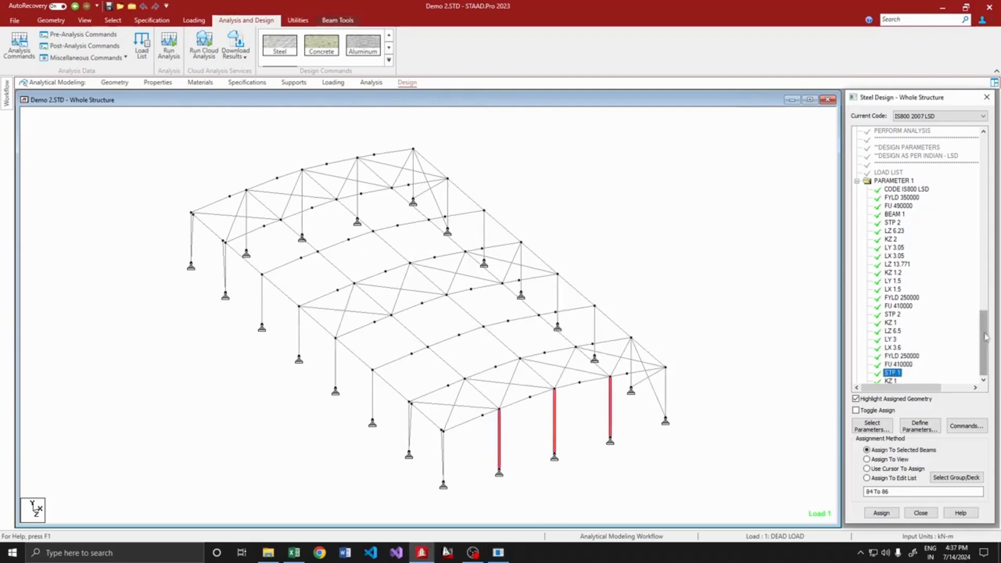
left_click(893, 348)
left_click(891, 339)
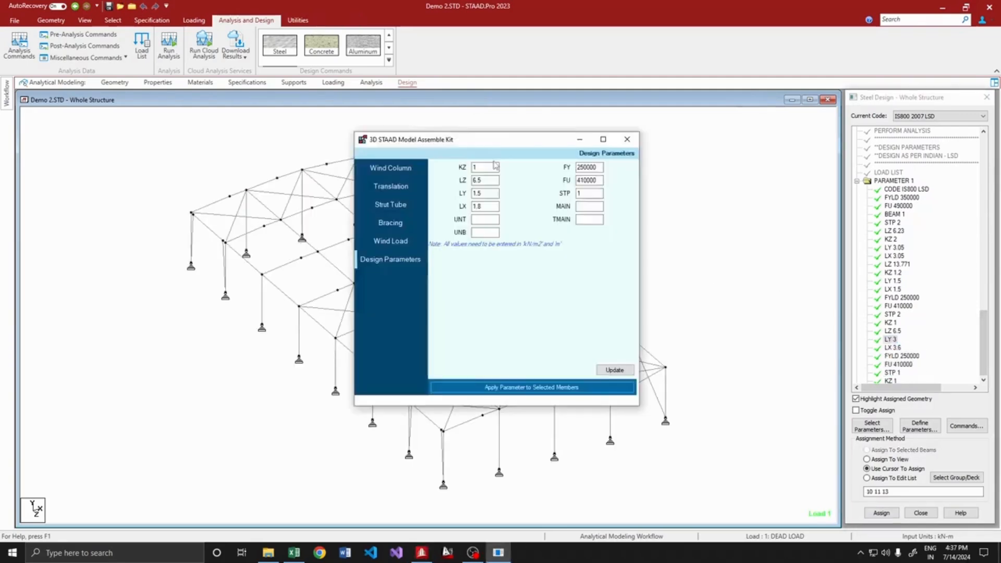
left_click_drag(440, 133, 318, 132)
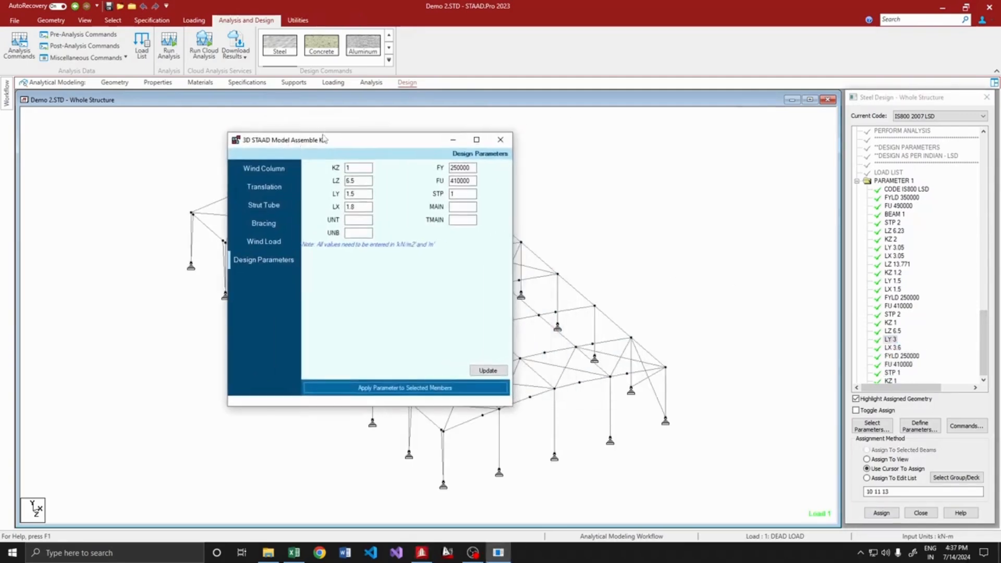